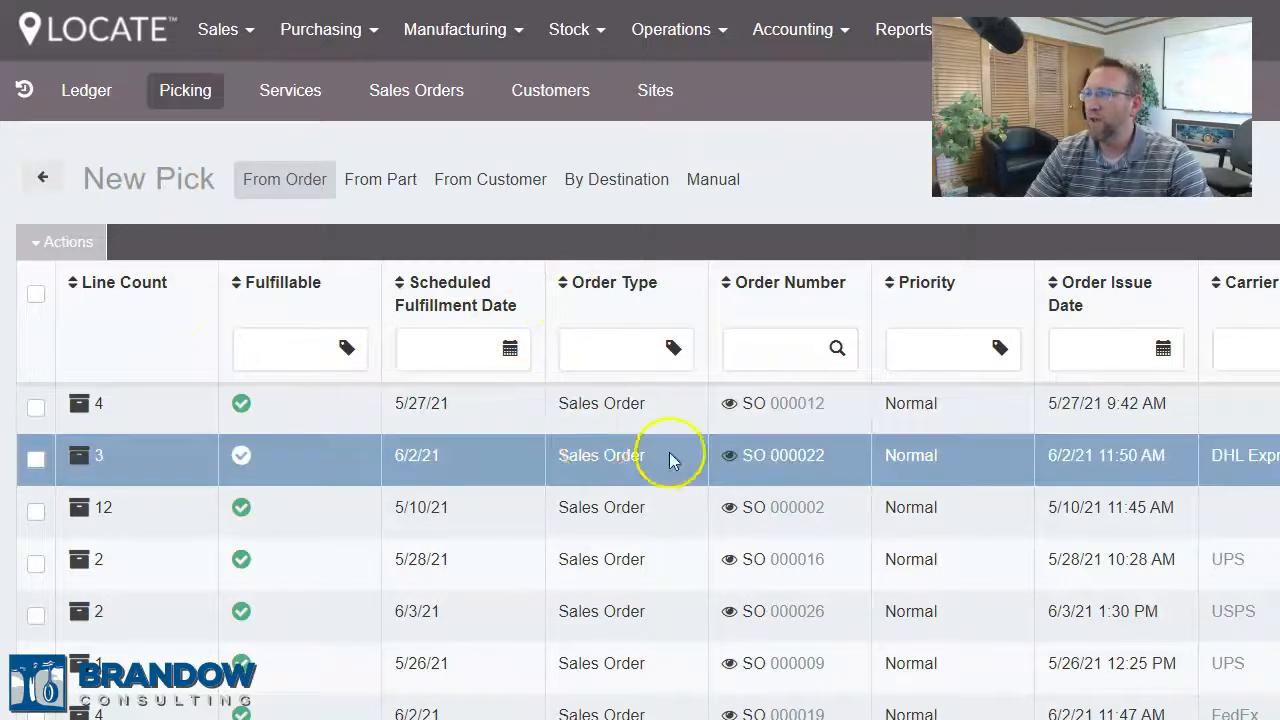
- Review the orders available for a new pick, and go to the sales orders to view the current order's details
{"action": "scroll", "coordinate": [608, 323], "scroll_direction": "down", "scroll_amount": 2}
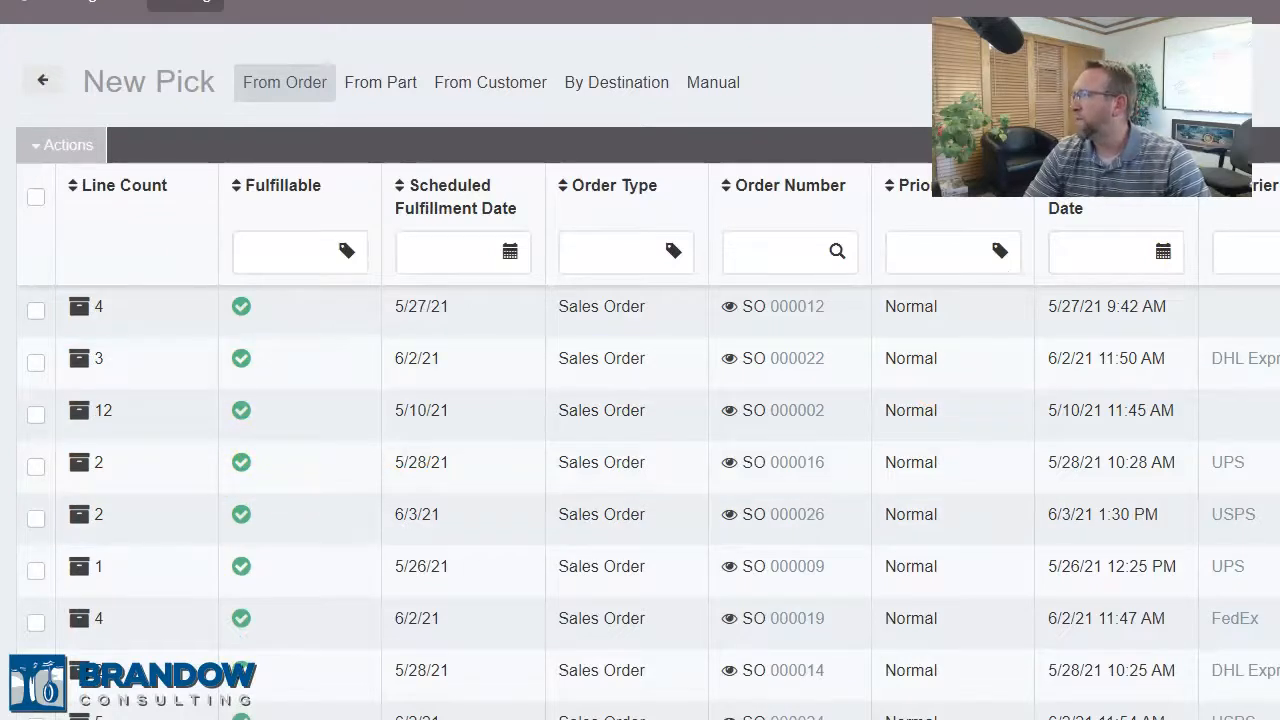
{"action": "scroll", "coordinate": [608, 323], "scroll_direction": "up", "scroll_amount": 2}
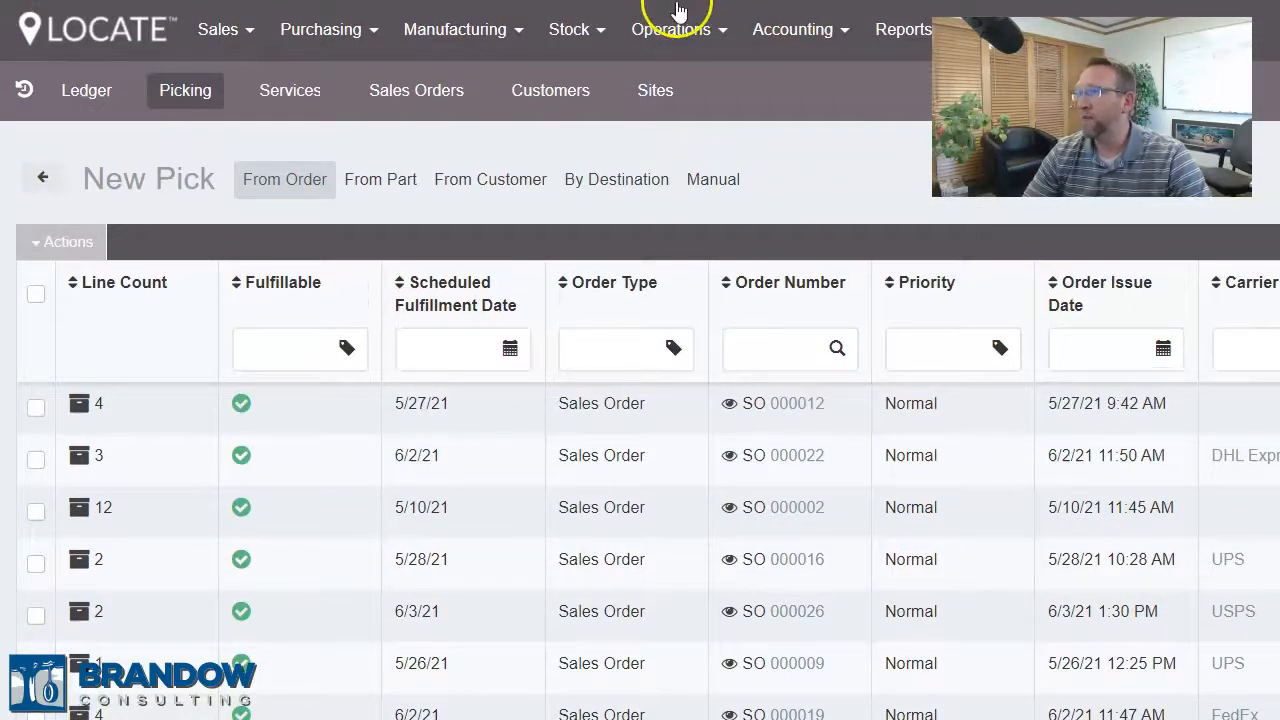
{"action": "left_click", "coordinate": [222, 35]}
{"action": "left_click", "coordinate": [279, 175]}
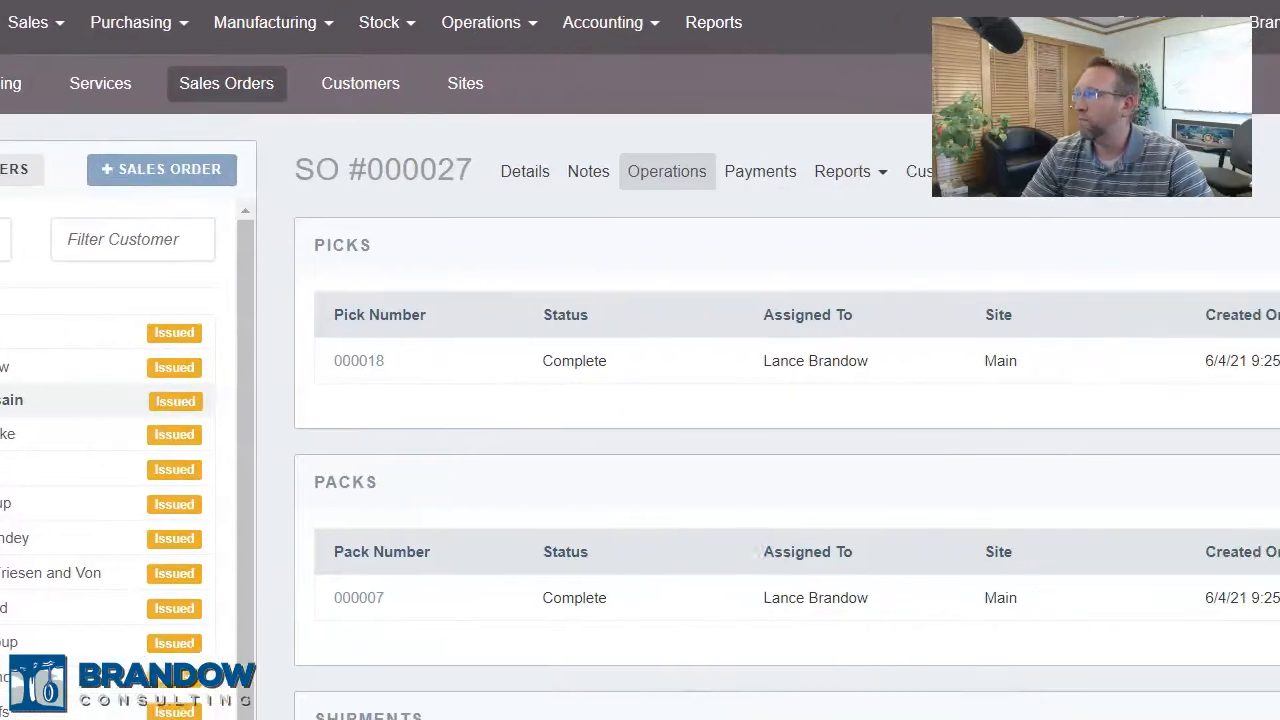
{"action": "left_click", "coordinate": [715, 178]}
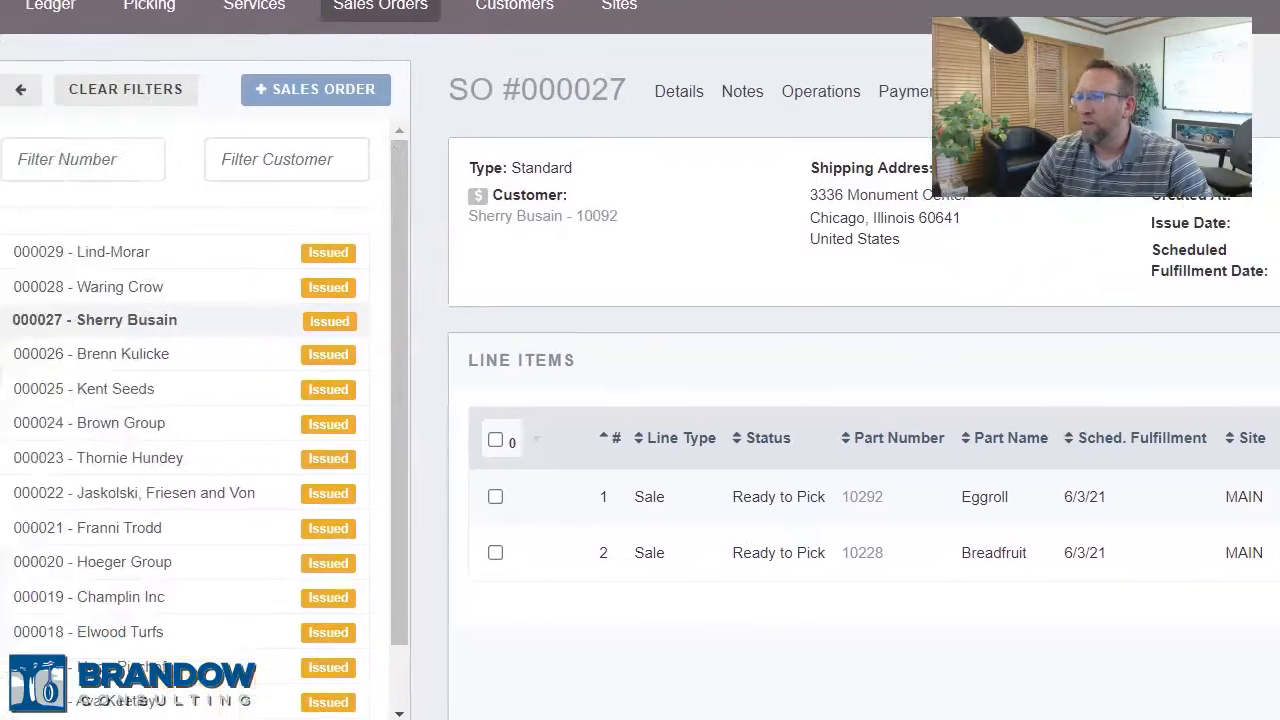
- Open the issued sales order for Sherbet, Tart and Icecream Bar and examine its operations: picks, packs, shipments and pickups
{"action": "left_click", "coordinate": [5, 438]}
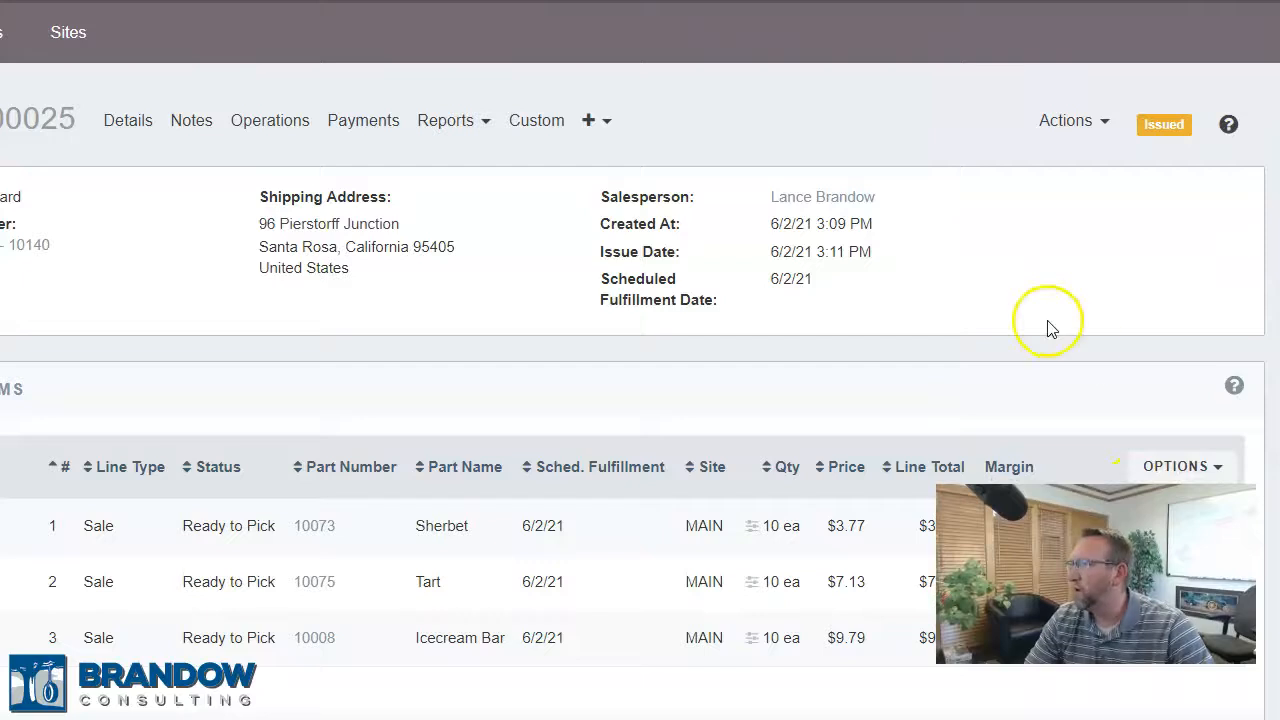
{"action": "left_click", "coordinate": [272, 125]}
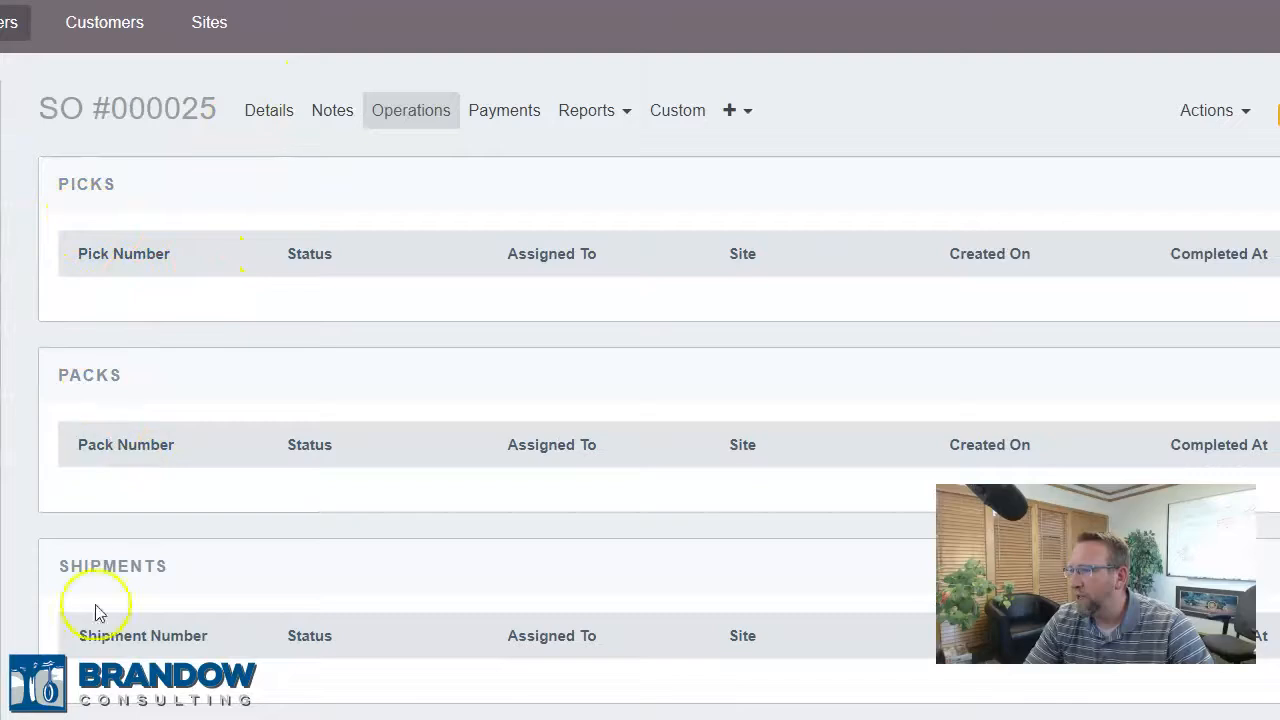
{"action": "scroll", "coordinate": [277, 191], "scroll_direction": "down", "scroll_amount": 3}
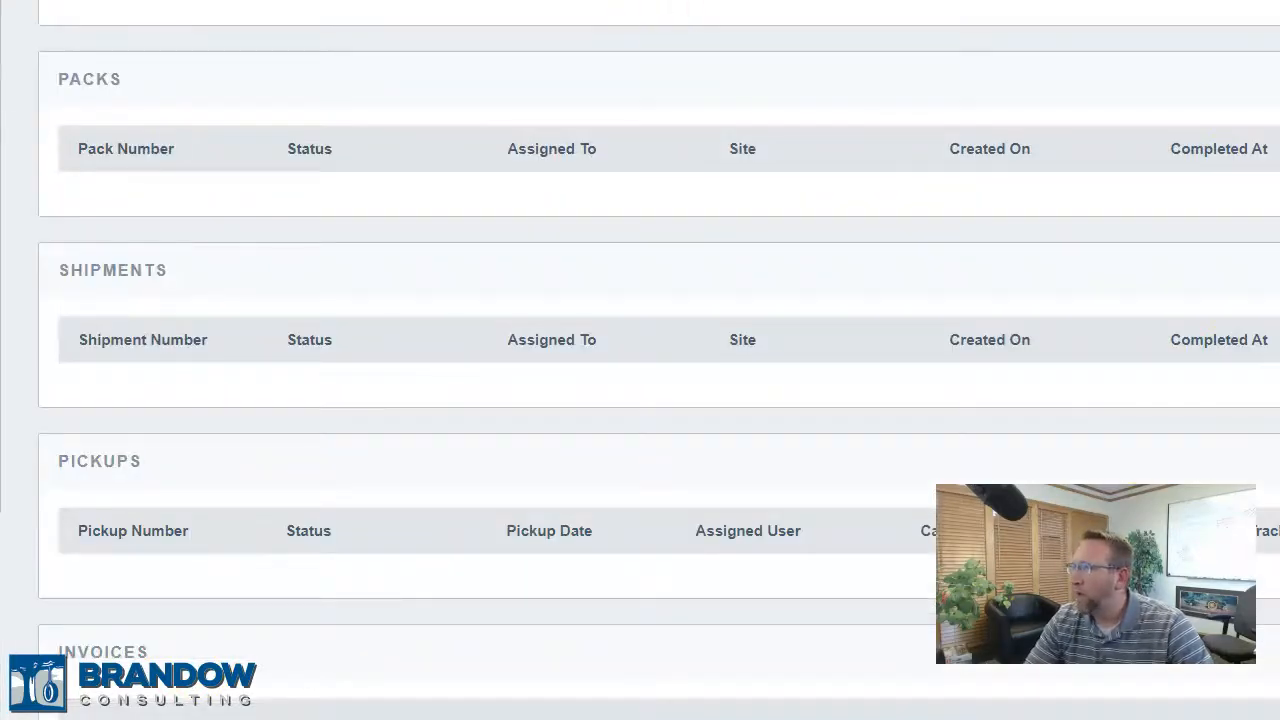
{"action": "scroll", "coordinate": [640, 400], "scroll_direction": "up", "scroll_amount": 3}
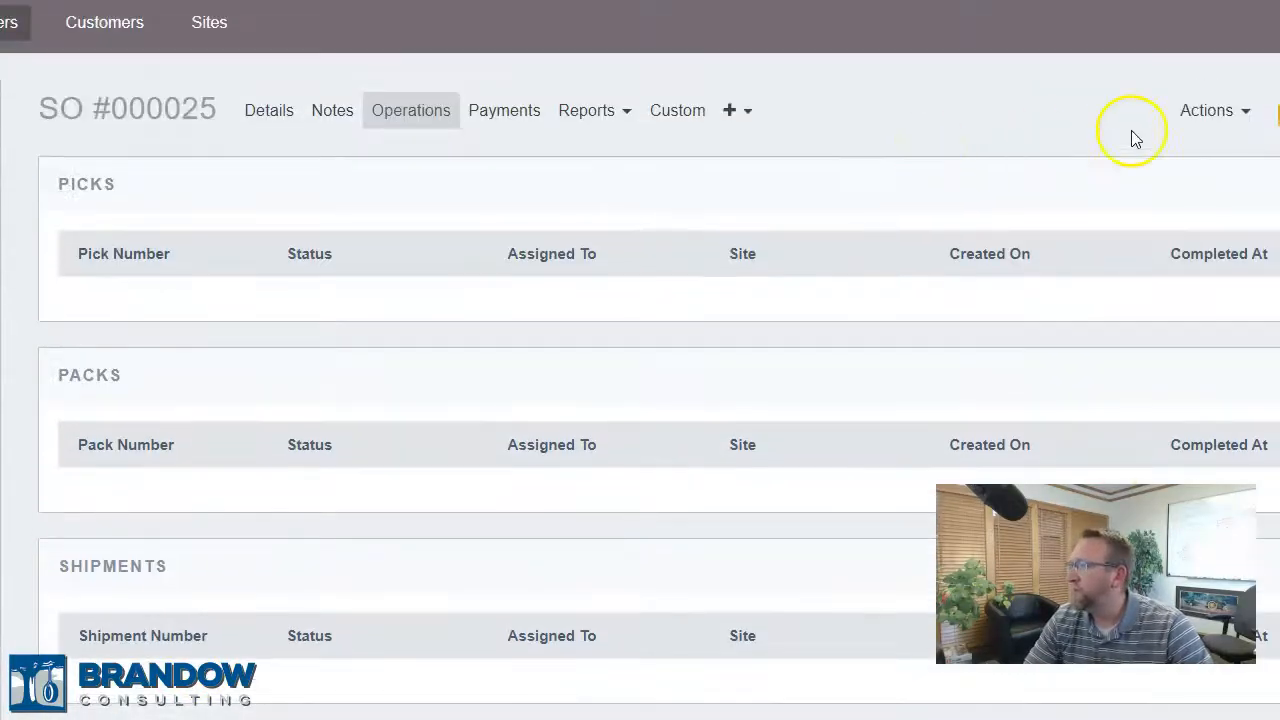
- Auto-complete the open sales order
{"action": "left_click", "coordinate": [1200, 110]}
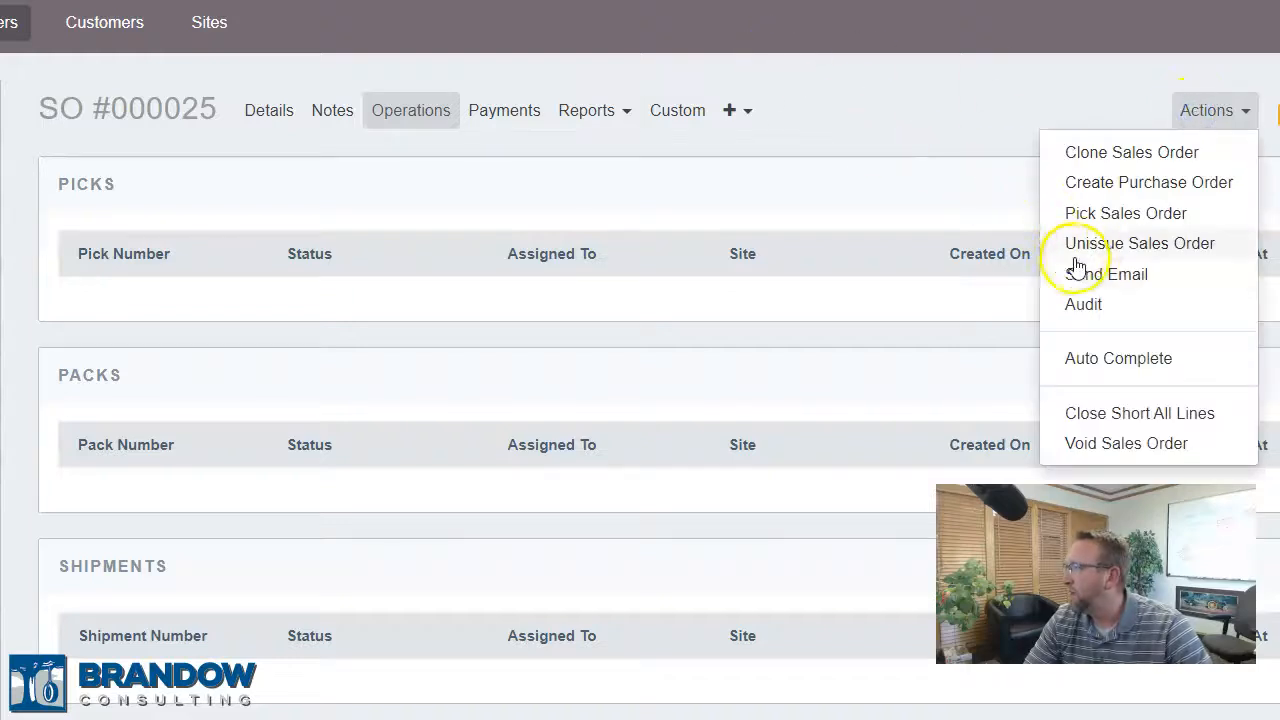
{"action": "left_click", "coordinate": [1095, 360]}
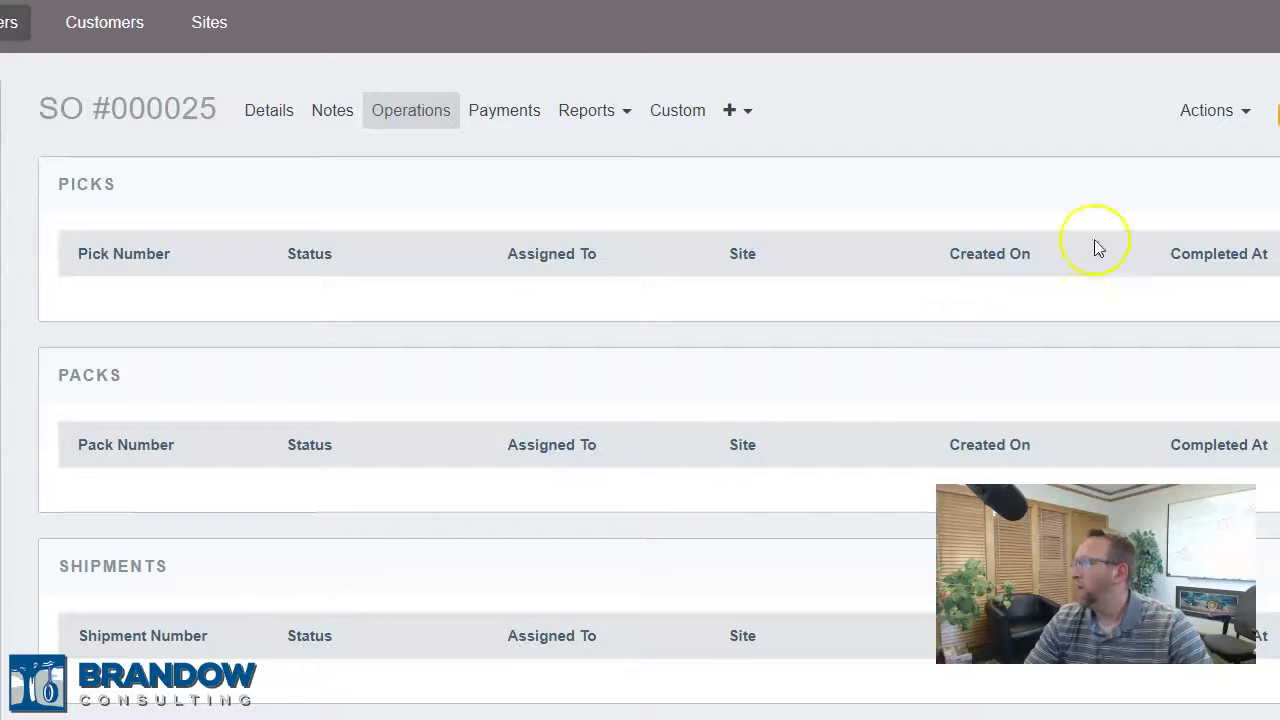
{"action": "scroll", "coordinate": [640, 360], "scroll_direction": "down", "scroll_amount": 3}
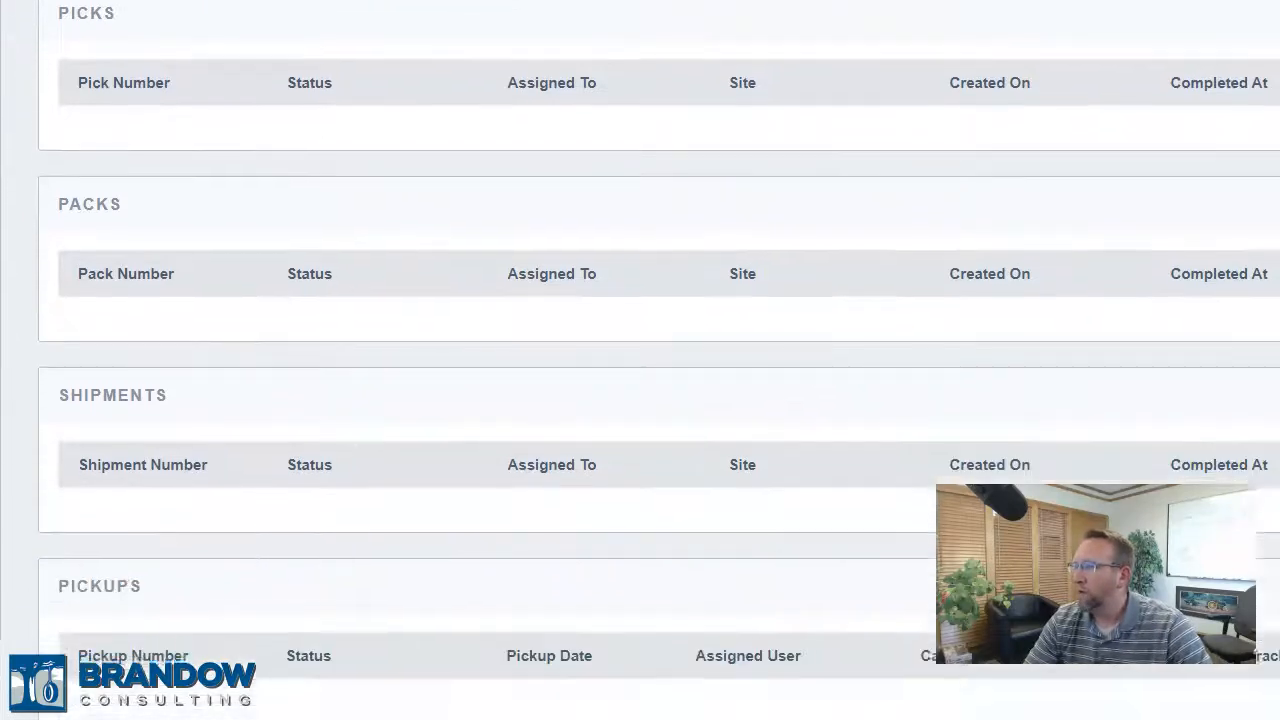
{"action": "scroll", "coordinate": [400, 115], "scroll_direction": "up", "scroll_amount": 3}
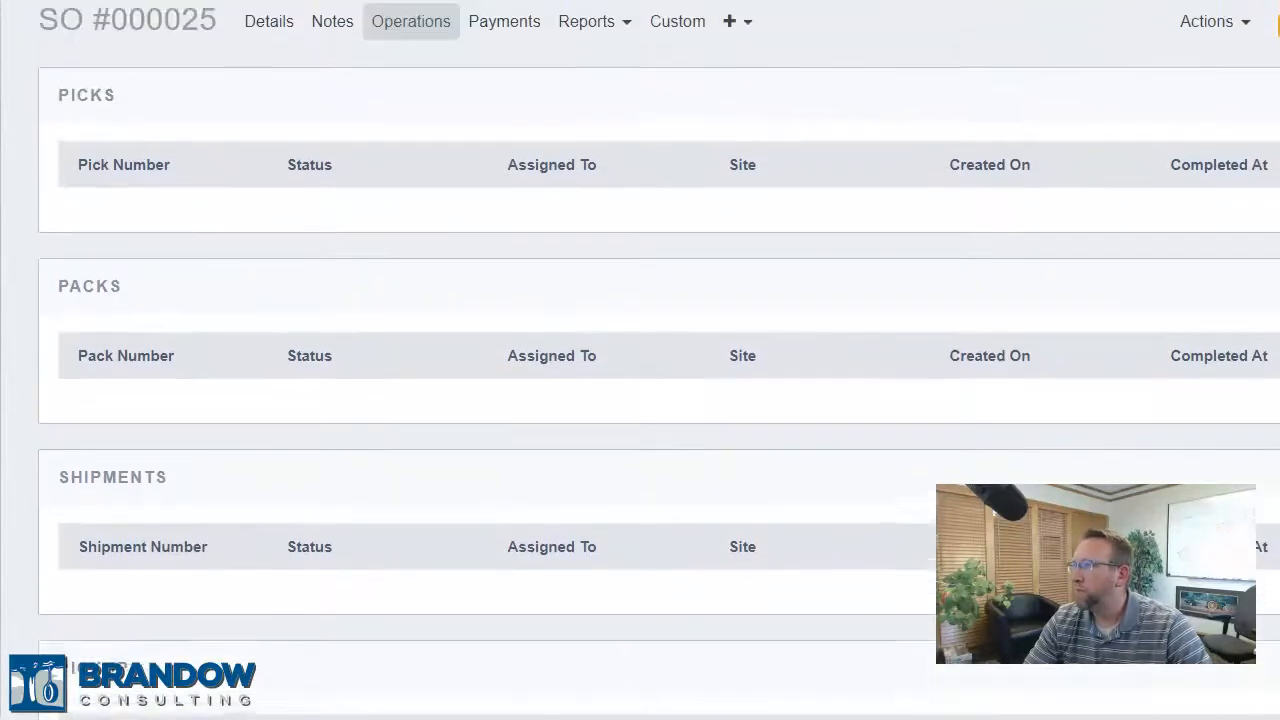
- Reload the sales order's operations and review its picks, packs and shipments
{"action": "left_click", "coordinate": [397, 112]}
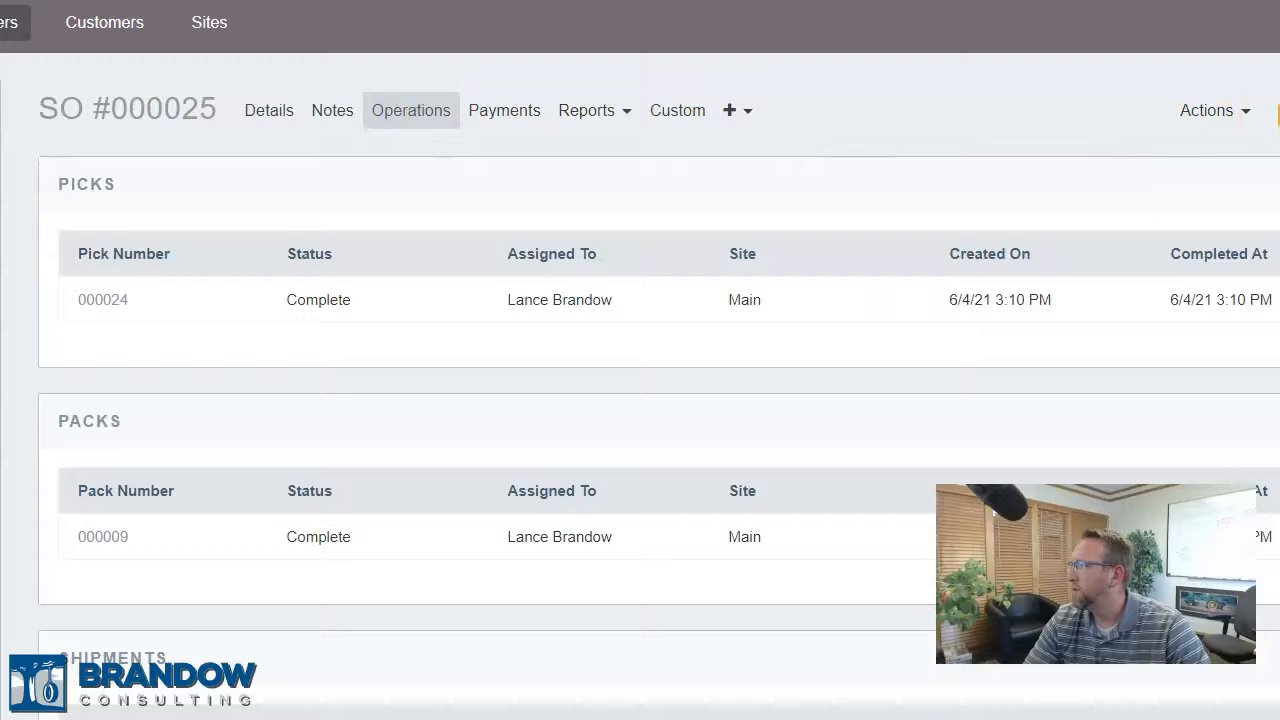
{"action": "scroll", "coordinate": [1201, 166], "scroll_direction": "down", "scroll_amount": 2}
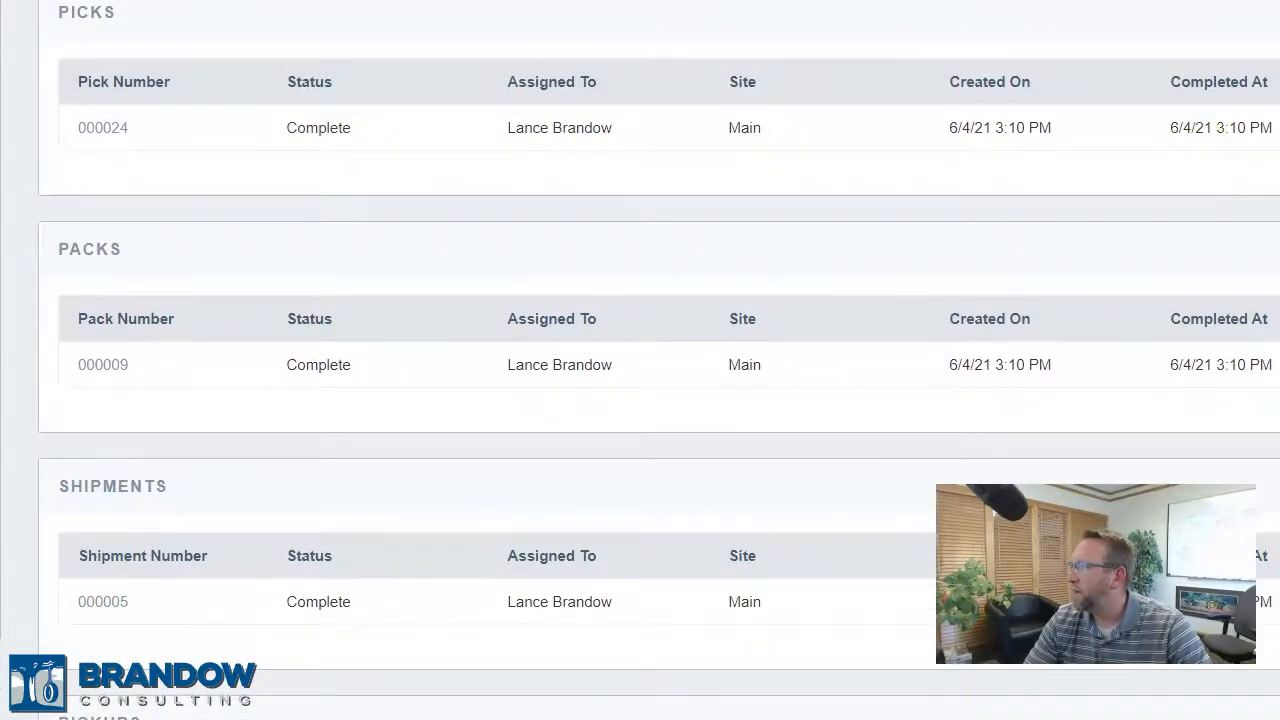
{"action": "scroll", "coordinate": [800, 186], "scroll_direction": "up", "scroll_amount": 1}
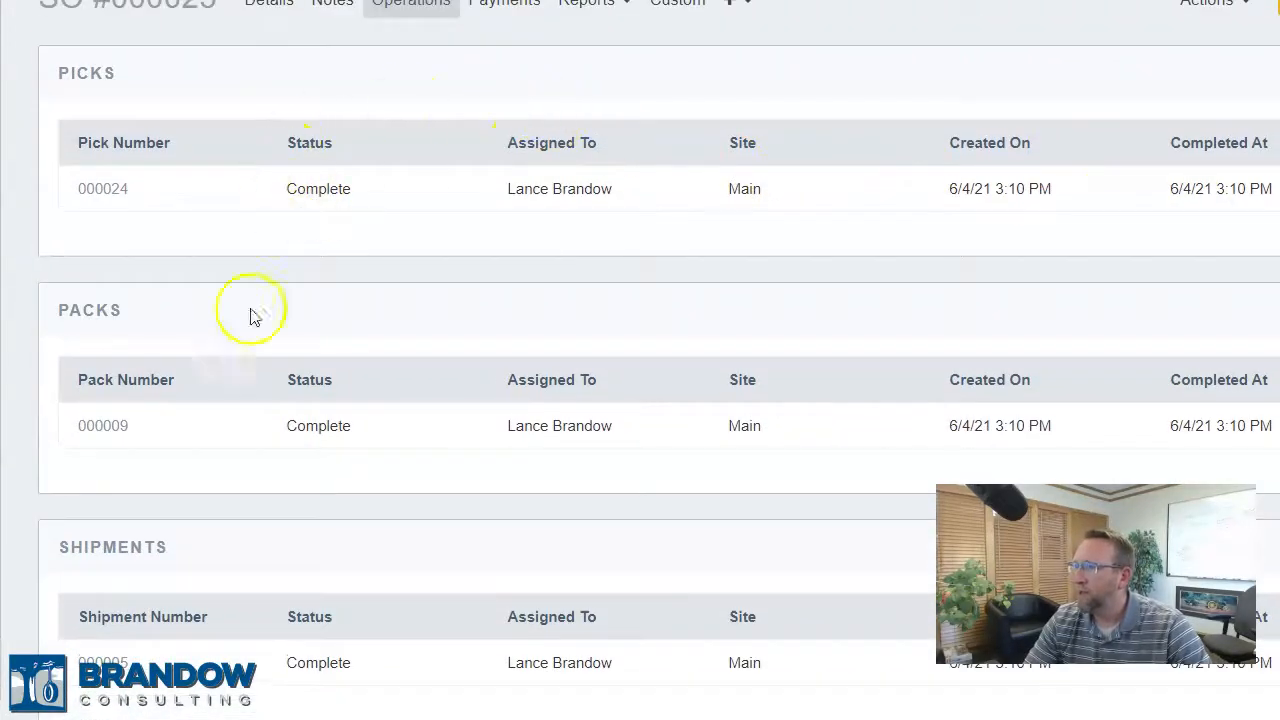
{"action": "scroll", "coordinate": [309, 291], "scroll_direction": "down", "scroll_amount": 4}
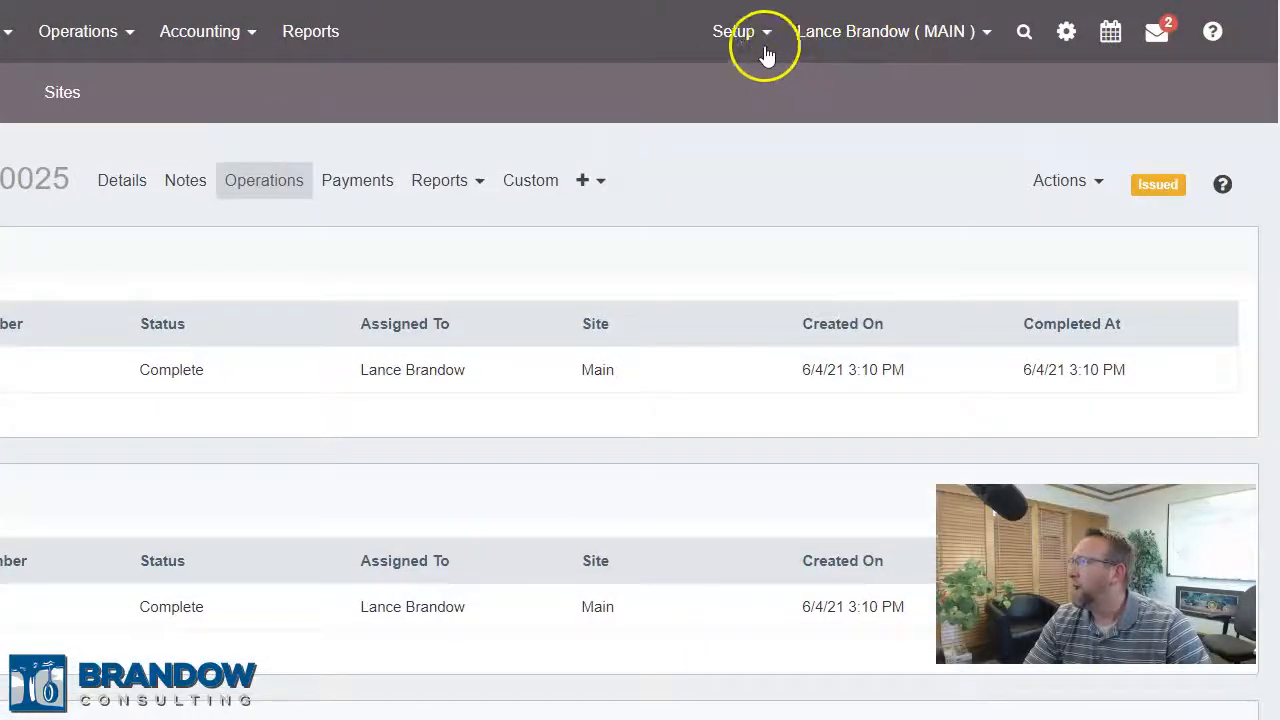
- In the ShipStation service's General Settings, set Use LOCATE for Picking to Yes
{"action": "left_click", "coordinate": [747, 33]}
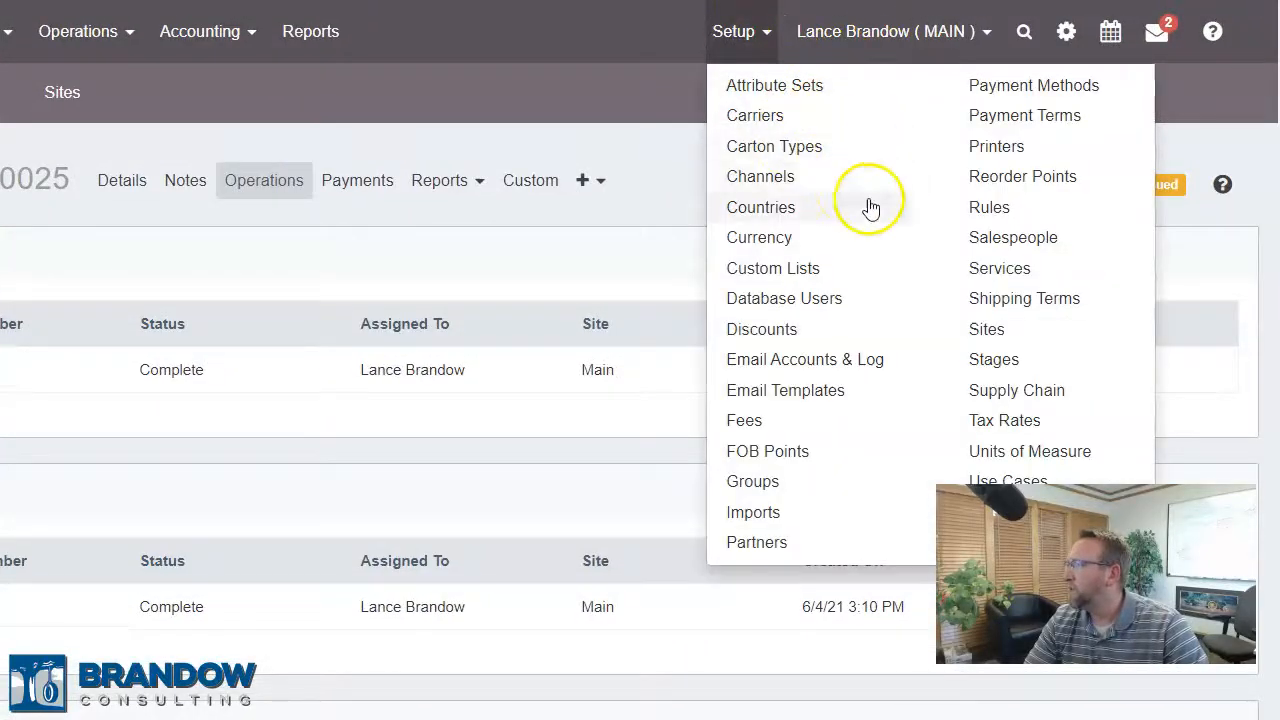
{"action": "left_click", "coordinate": [978, 270]}
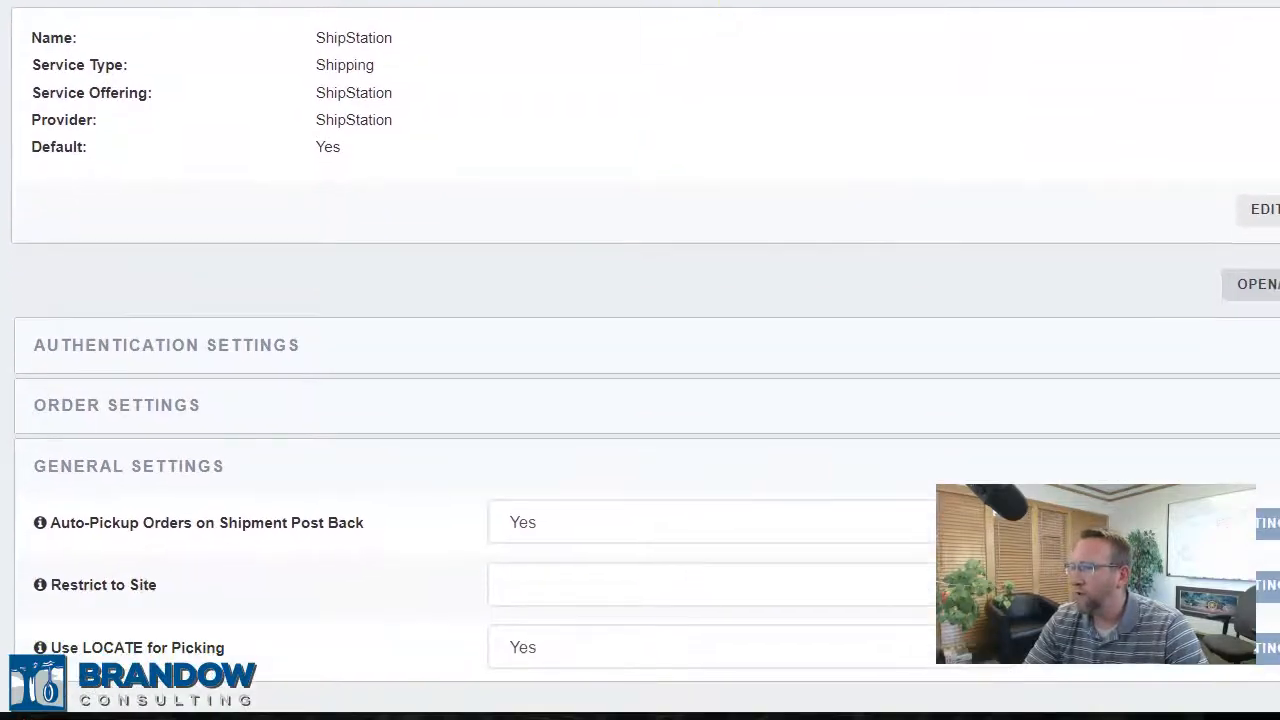
{"action": "left_click", "coordinate": [141, 465]}
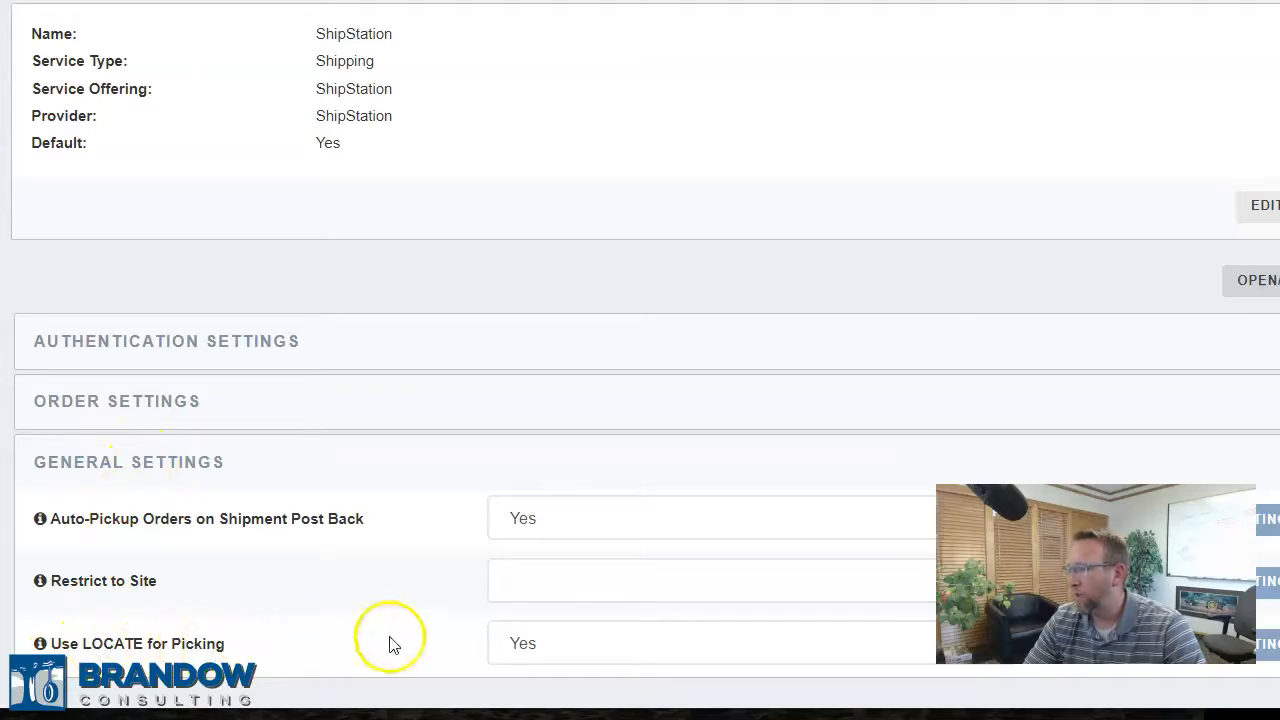
{"action": "left_click", "coordinate": [547, 645]}
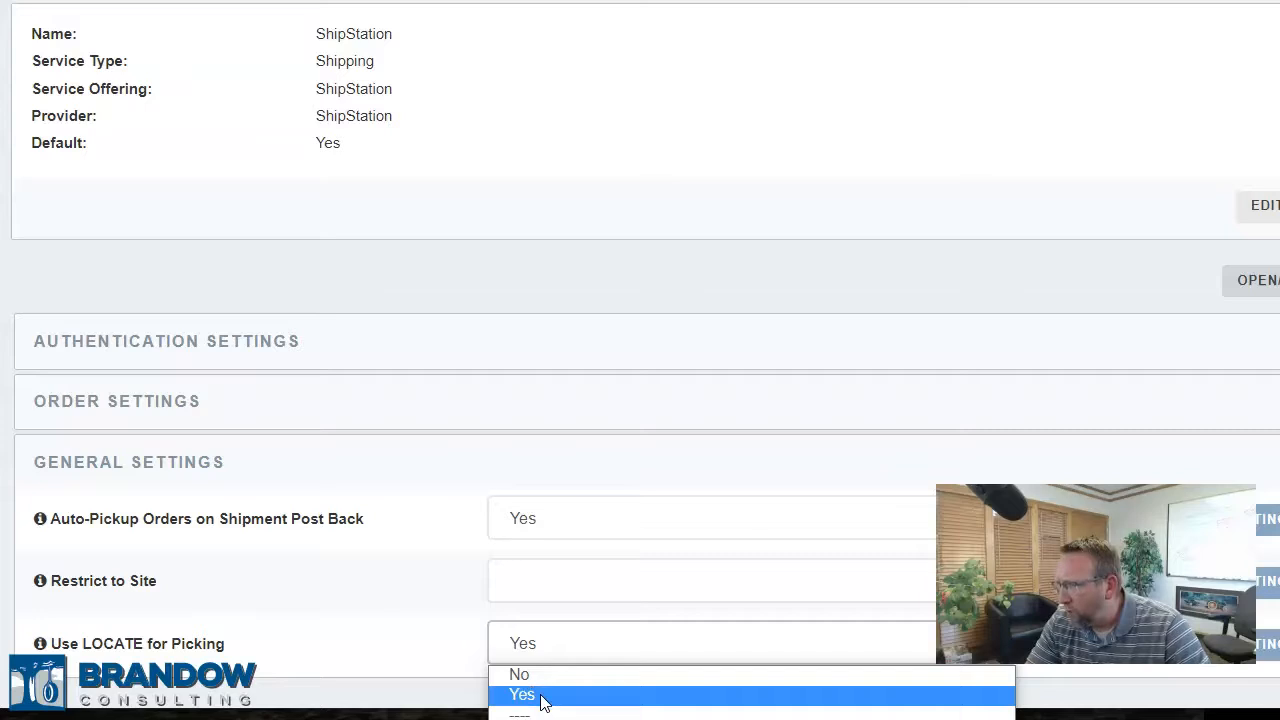
{"action": "left_click", "coordinate": [541, 695]}
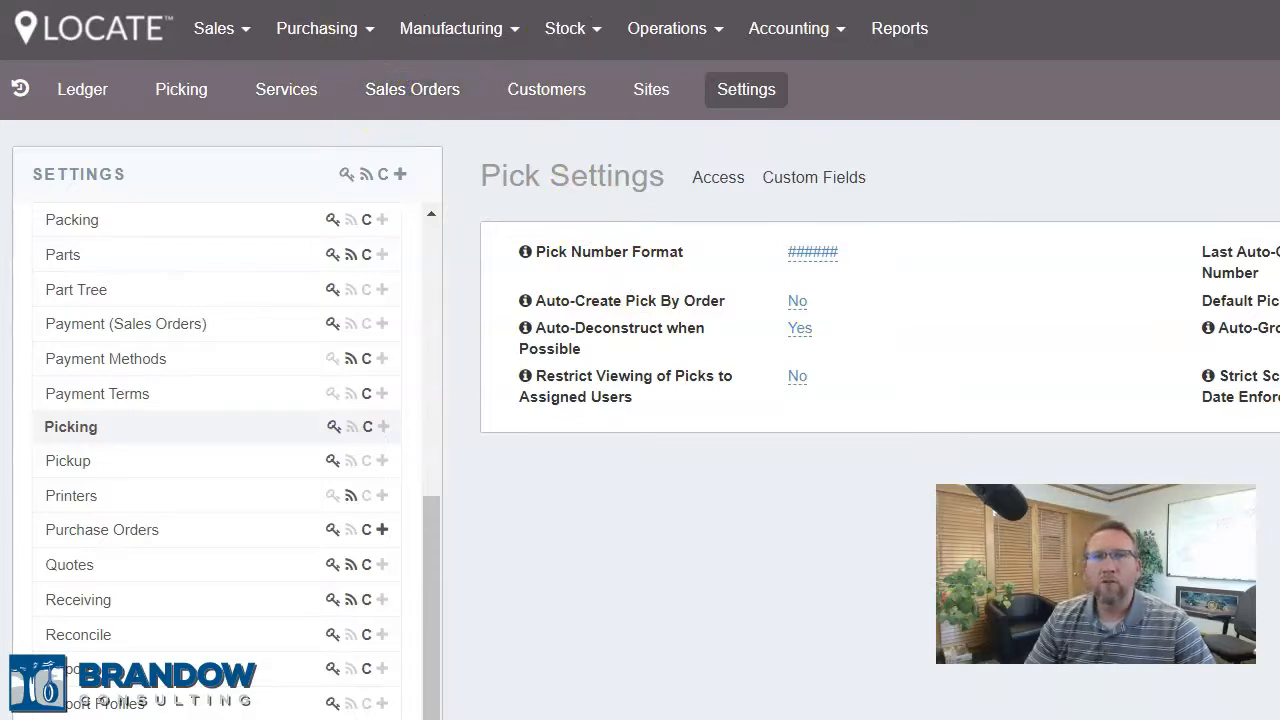
- Switch to the warehouse mobile app in the emulator, reposition its window over the Pick Settings page and return to its Home screen
{"action": "left_click_drag", "start_coordinate": [2, 108], "coordinate": [744, 76]}
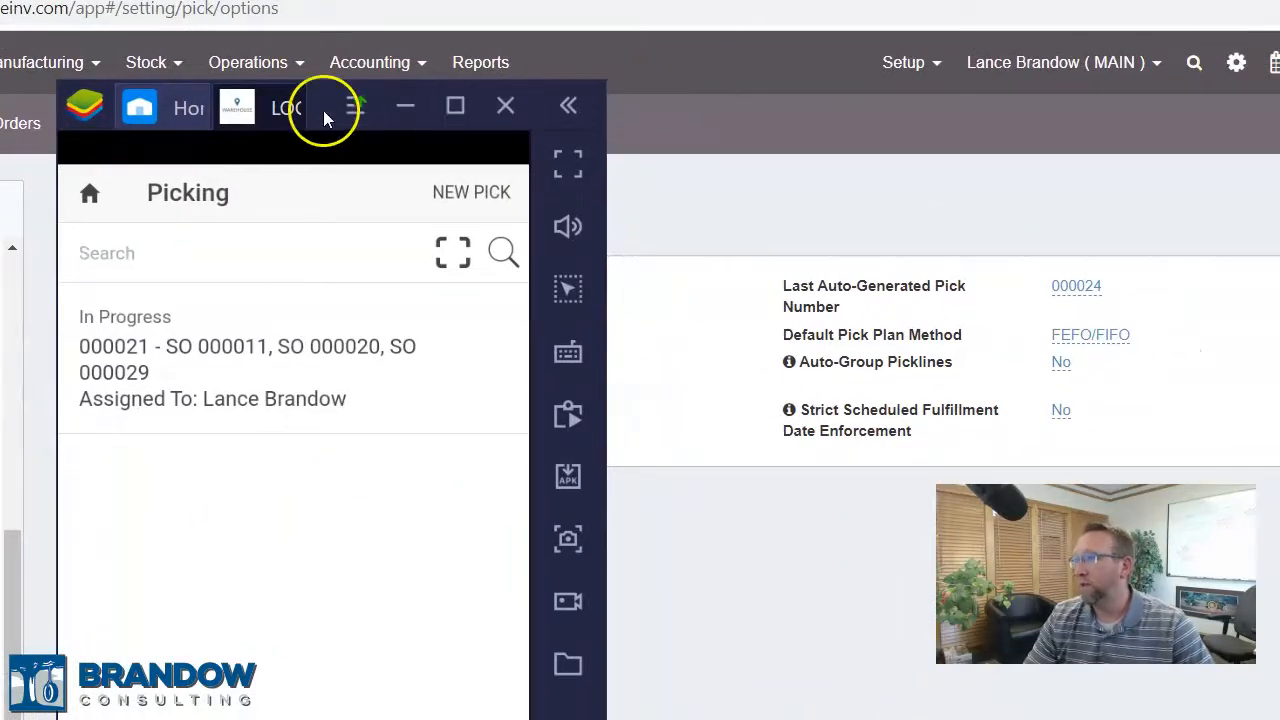
{"action": "left_click_drag", "start_coordinate": [323, 110], "coordinate": [328, 82]}
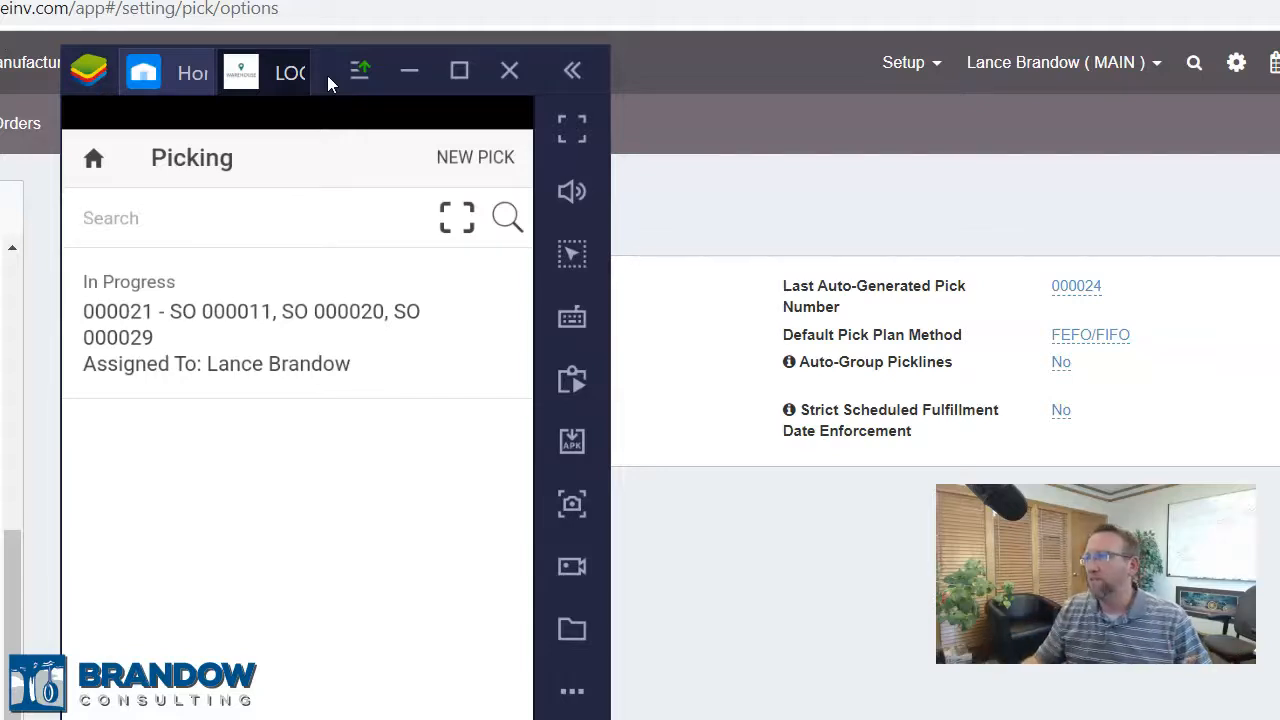
{"action": "left_click", "coordinate": [90, 159]}
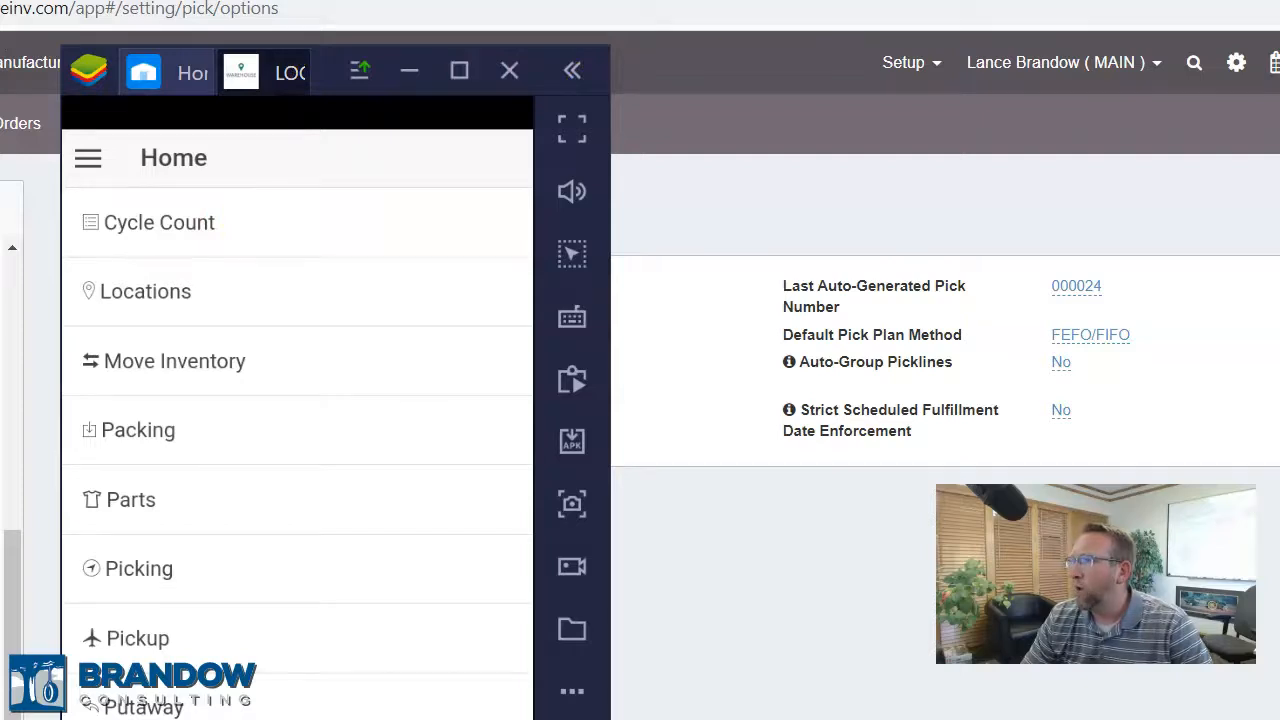
{"action": "left_click", "coordinate": [207, 61]}
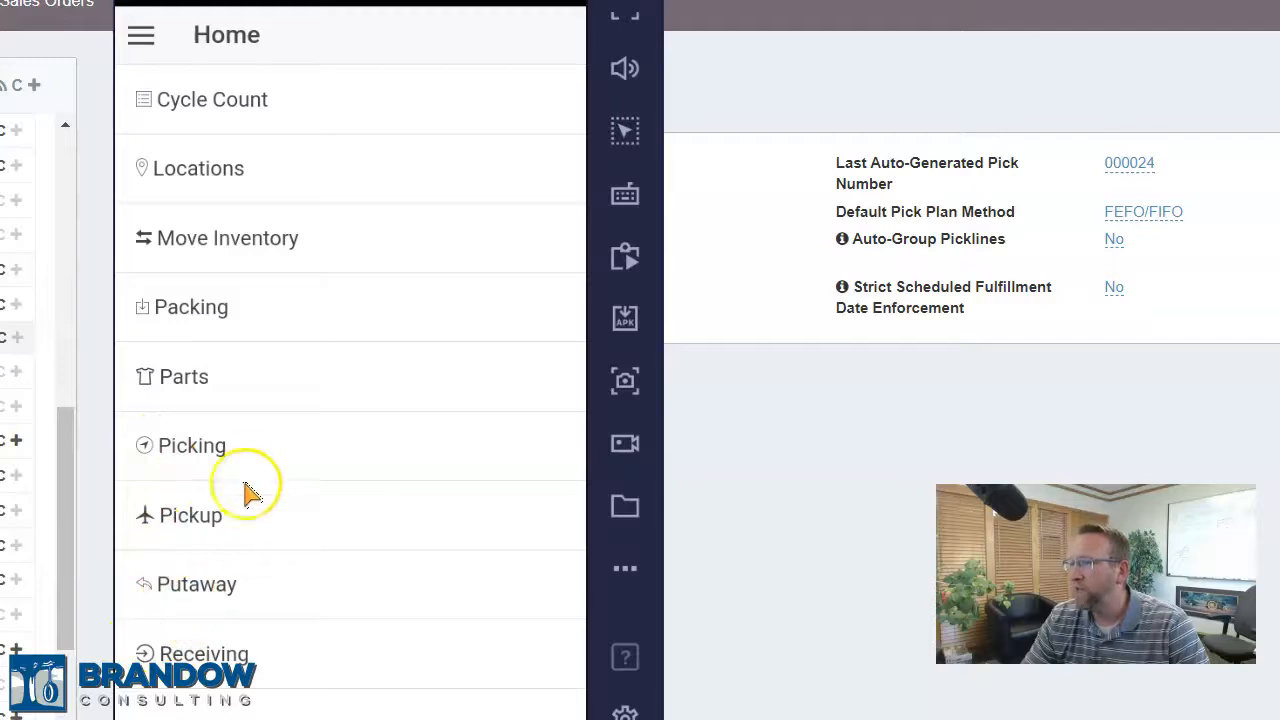
- In the mobile app's Picking module, create a new pick from the first fulfillable sales order
{"action": "left_click", "coordinate": [197, 449]}
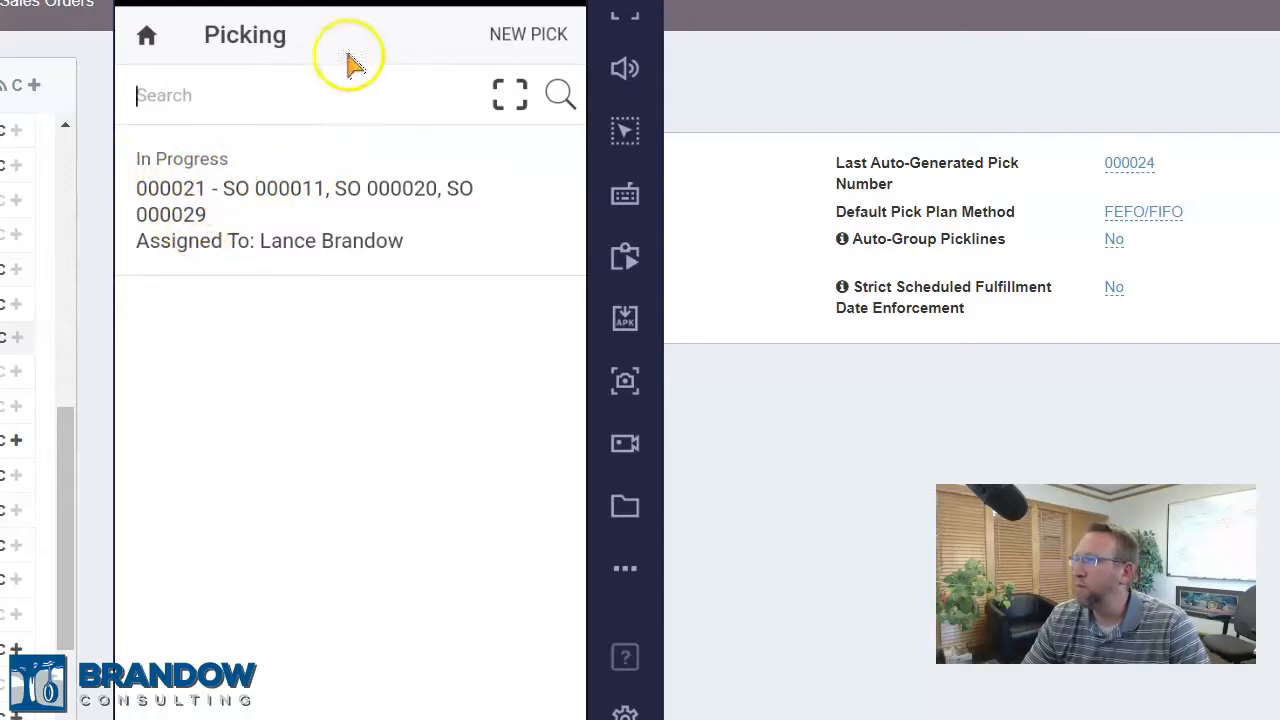
{"action": "left_click", "coordinate": [528, 38]}
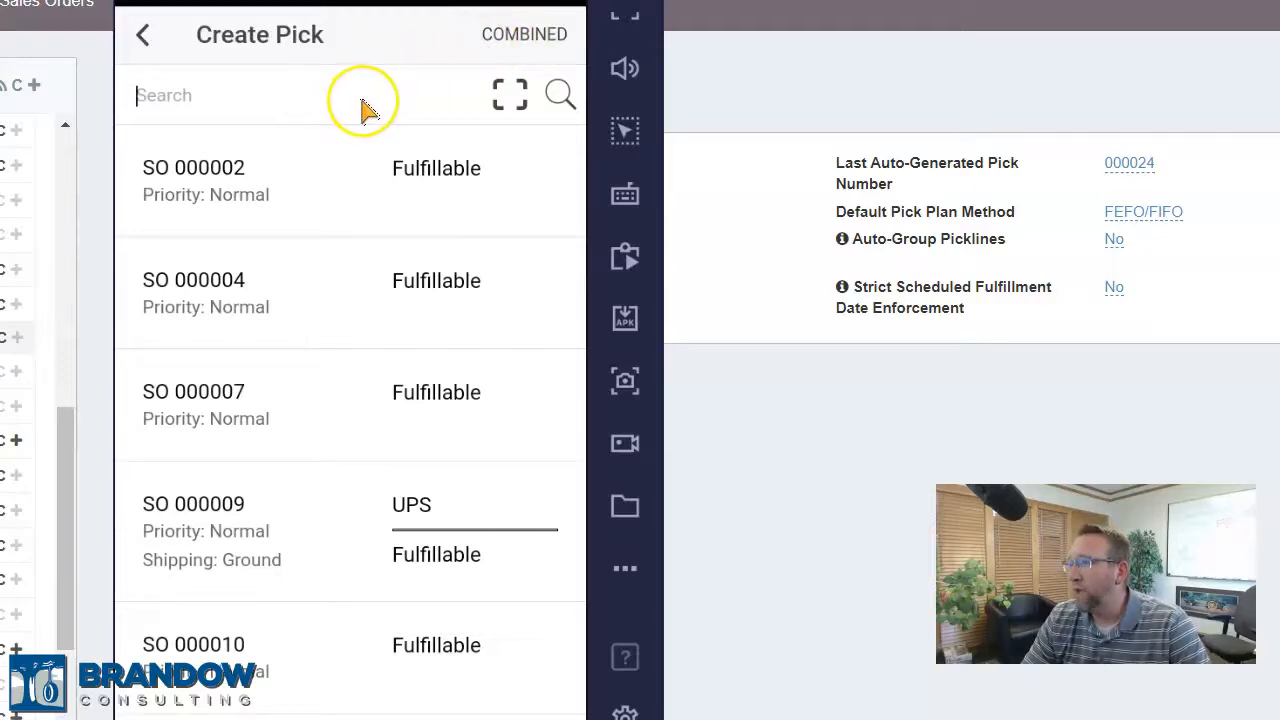
{"action": "left_click", "coordinate": [220, 188]}
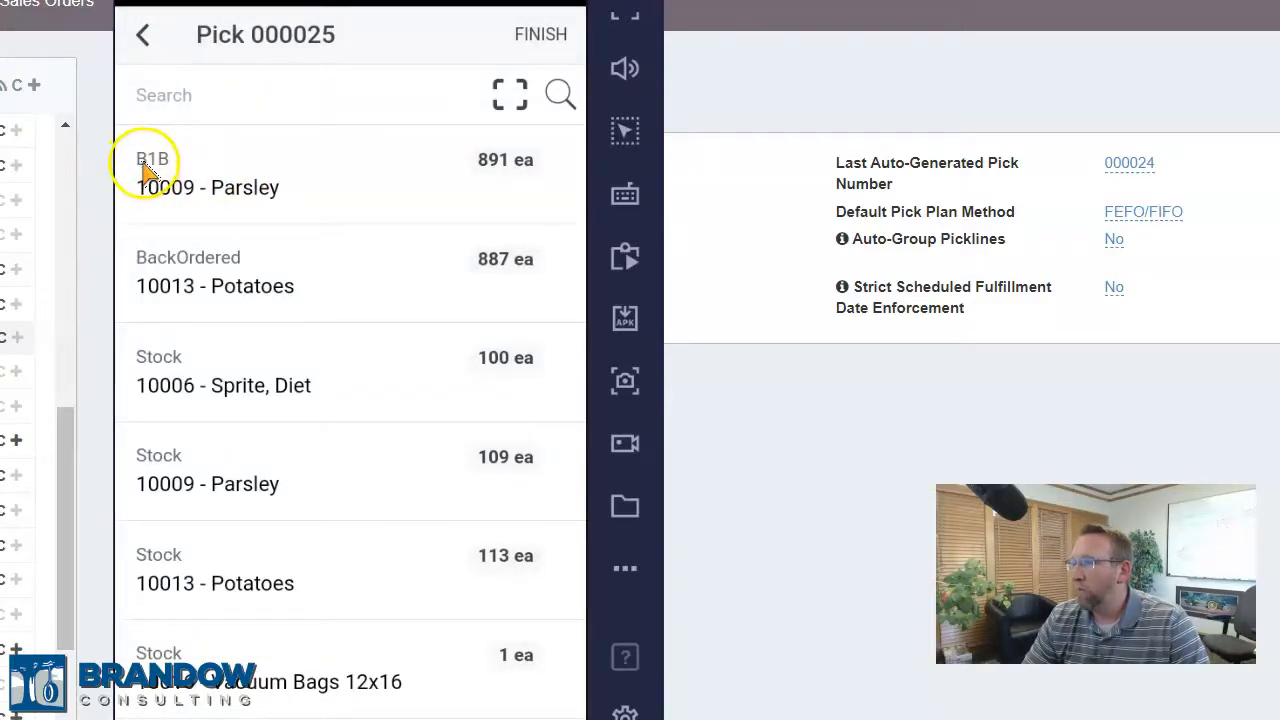
- Commit the pick line for 891 ea of 10009 - Parsley from location B1B
{"action": "left_click", "coordinate": [194, 170]}
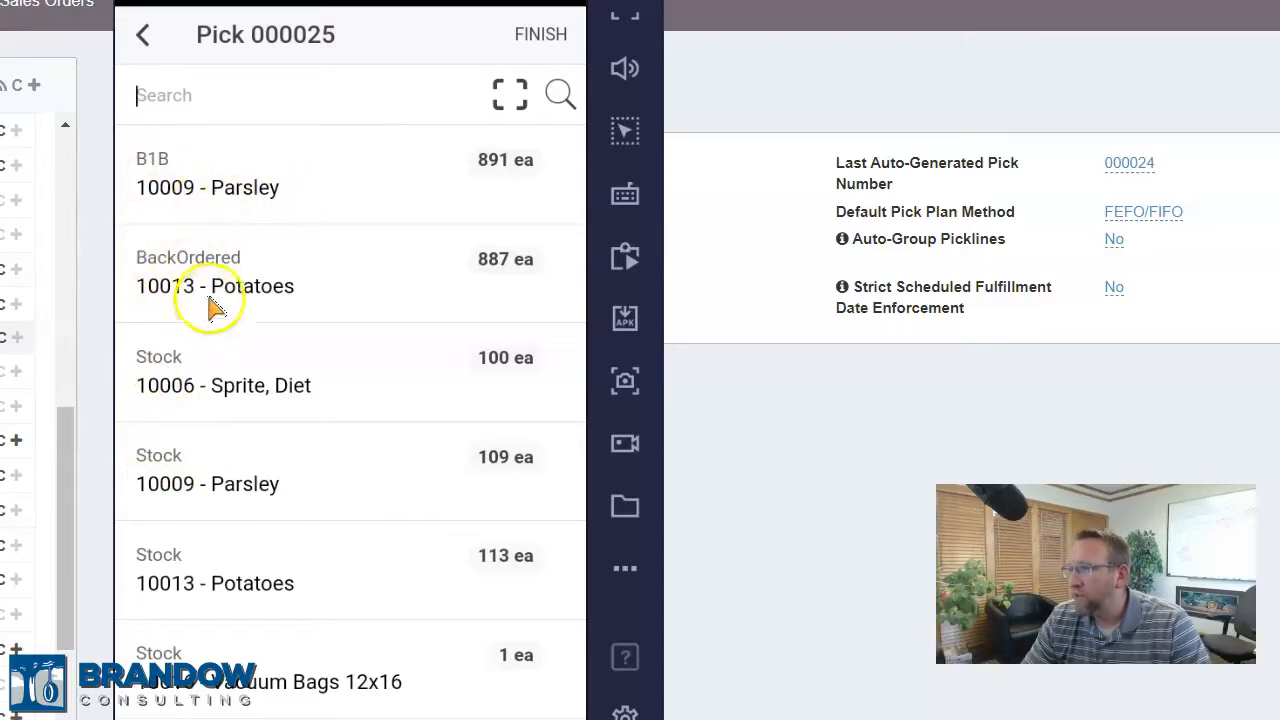
{"action": "left_click", "coordinate": [245, 162]}
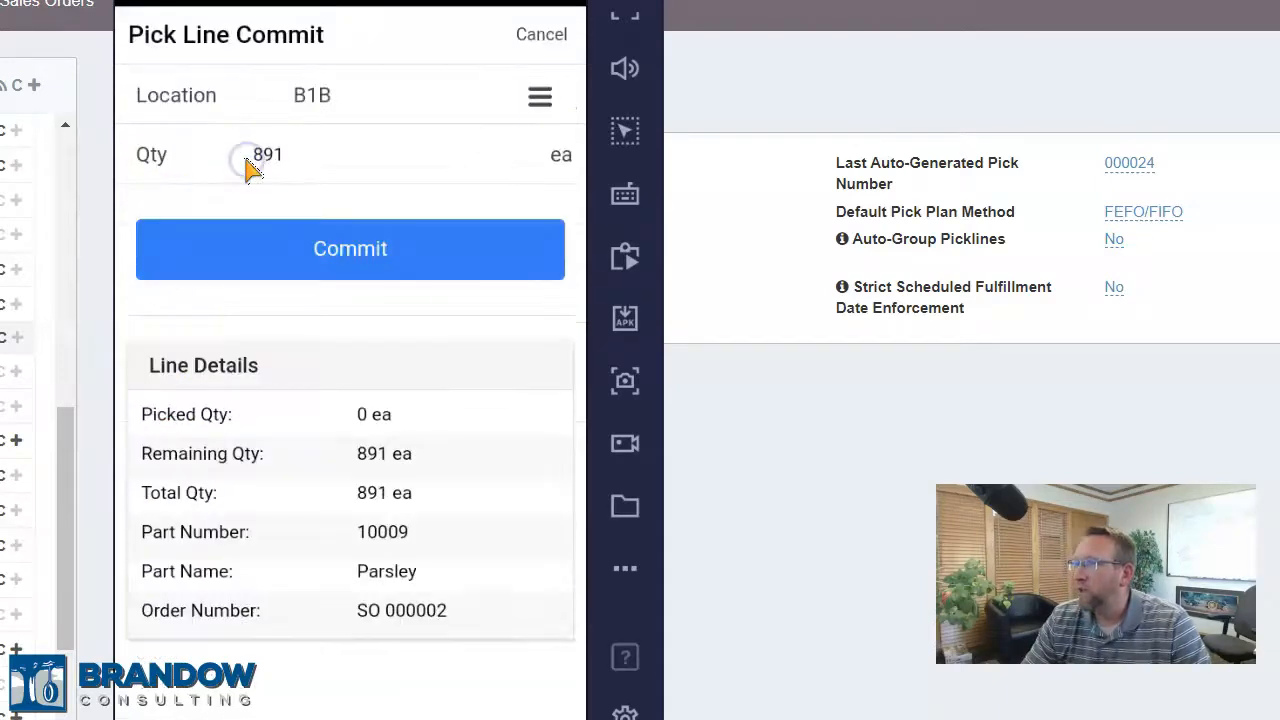
{"action": "left_click", "coordinate": [345, 262]}
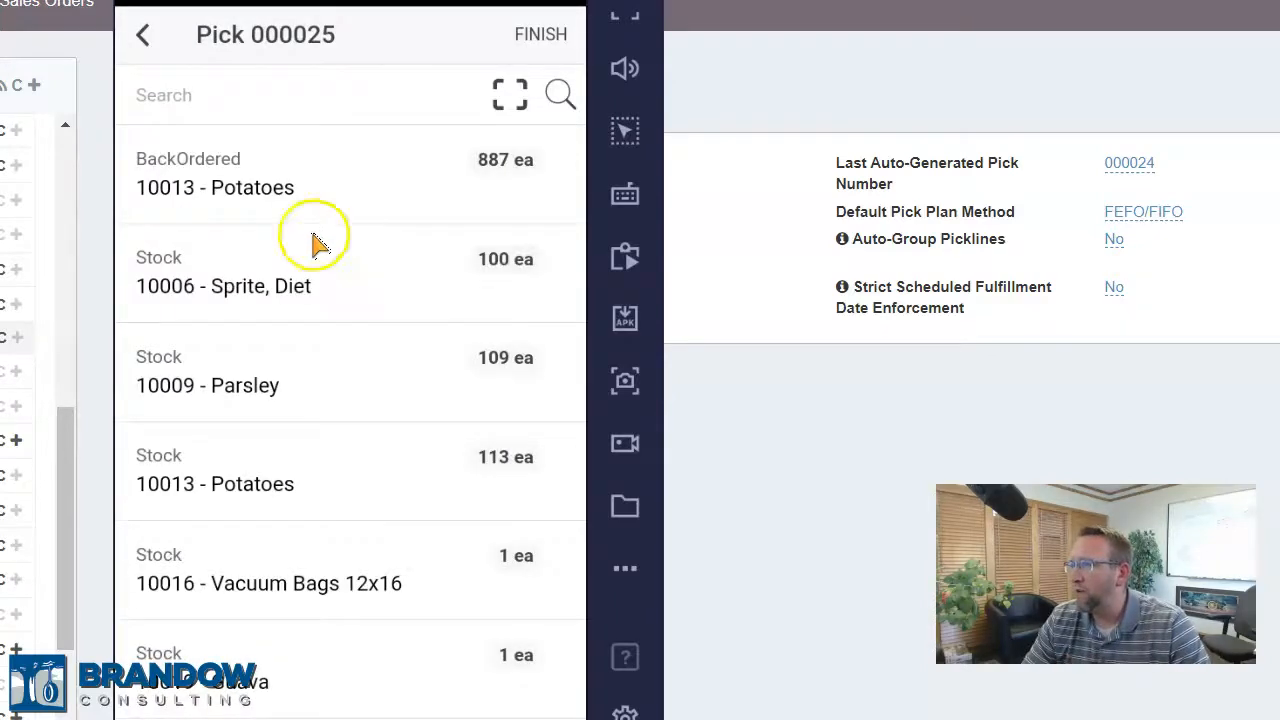
- Commit the pick lines for 887 ea of Potatoes from BackOrdered and 100 ea of Sprite, Diet from Stock
{"action": "left_click", "coordinate": [243, 170]}
{"action": "left_click", "coordinate": [333, 250]}
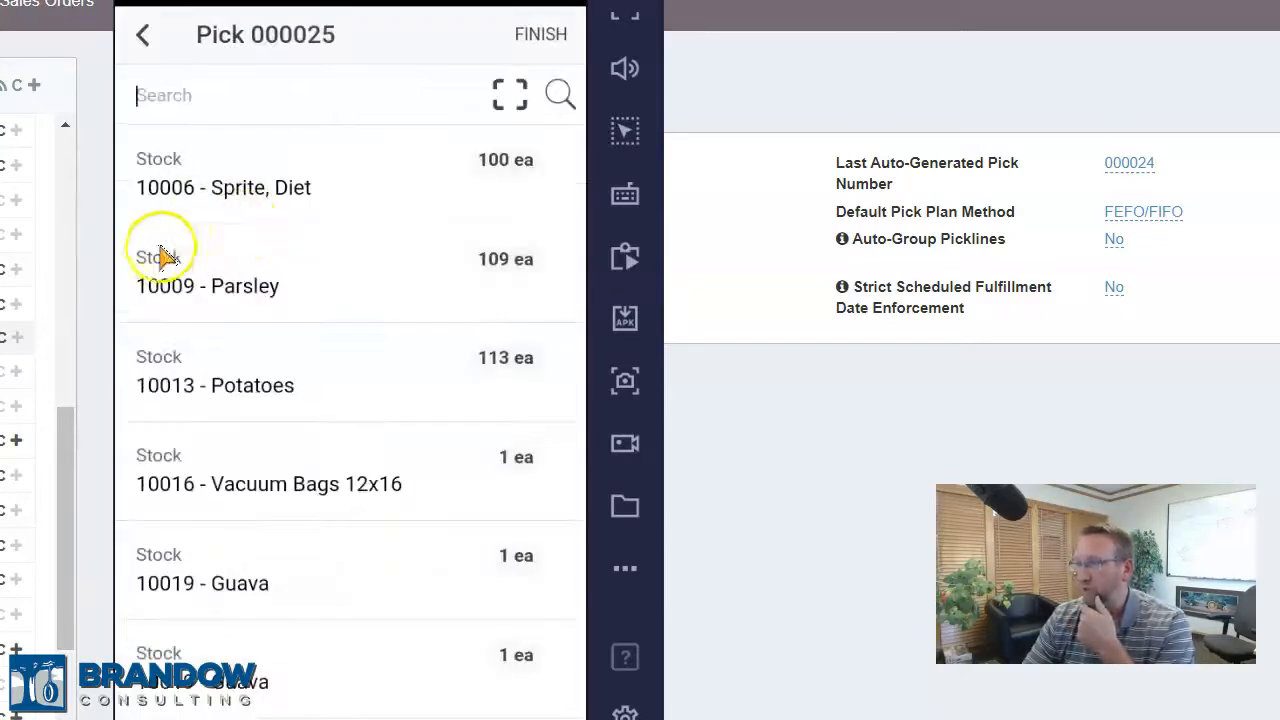
{"action": "left_click", "coordinate": [255, 190]}
{"action": "left_click", "coordinate": [343, 251]}
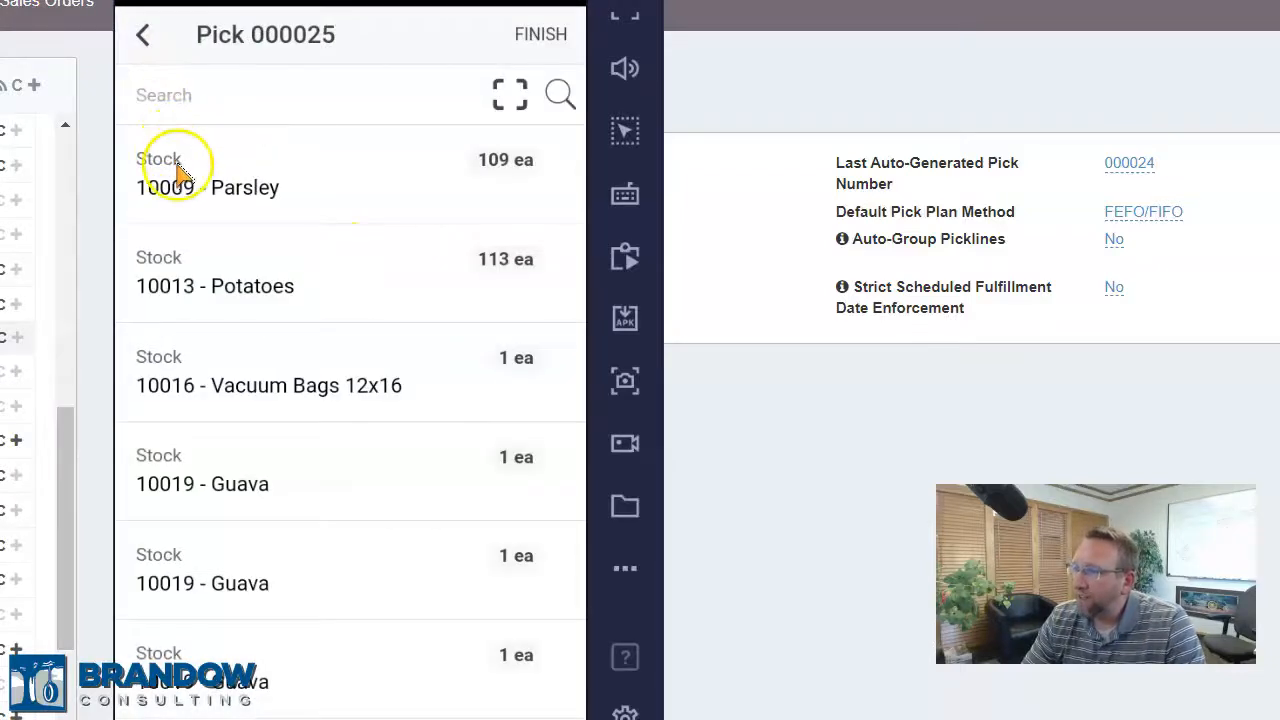
- Pick single units of 10009 - Parsley from Stock by repeatedly entering its part number 10009
{"action": "left_click", "coordinate": [180, 100]}
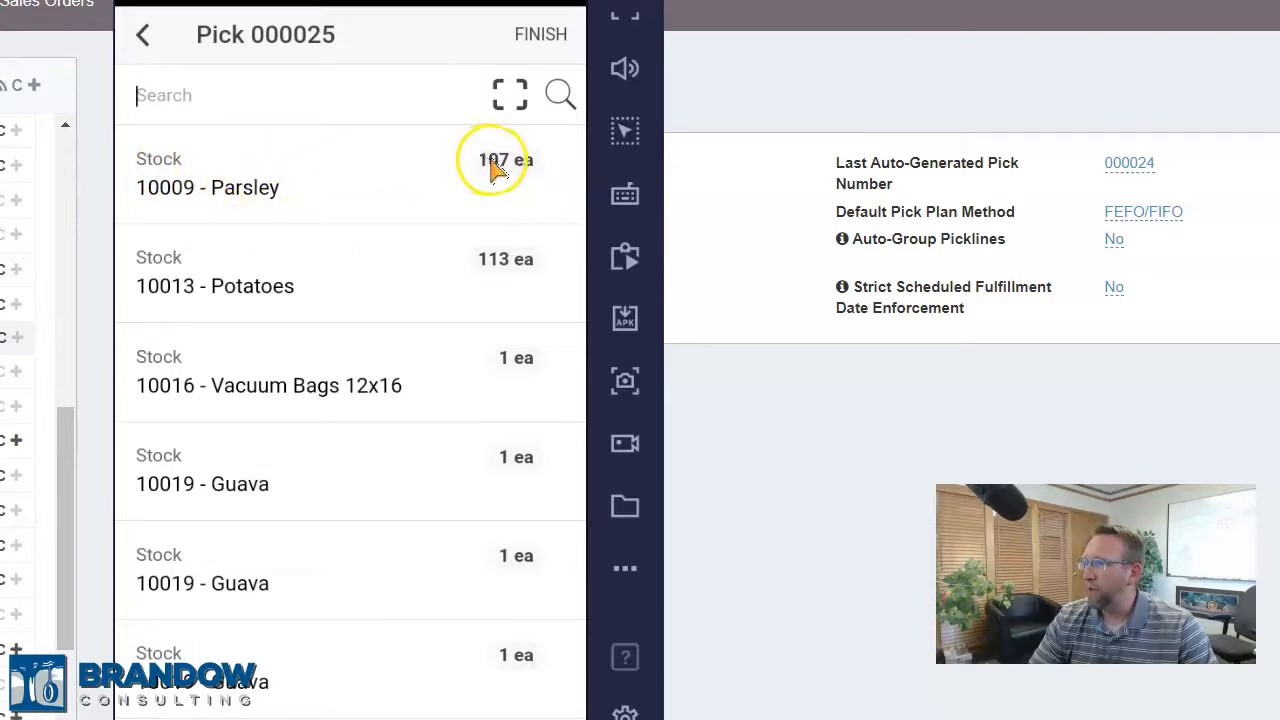
{"action": "left_click", "coordinate": [211, 95]}
{"action": "type", "text": "10009"}
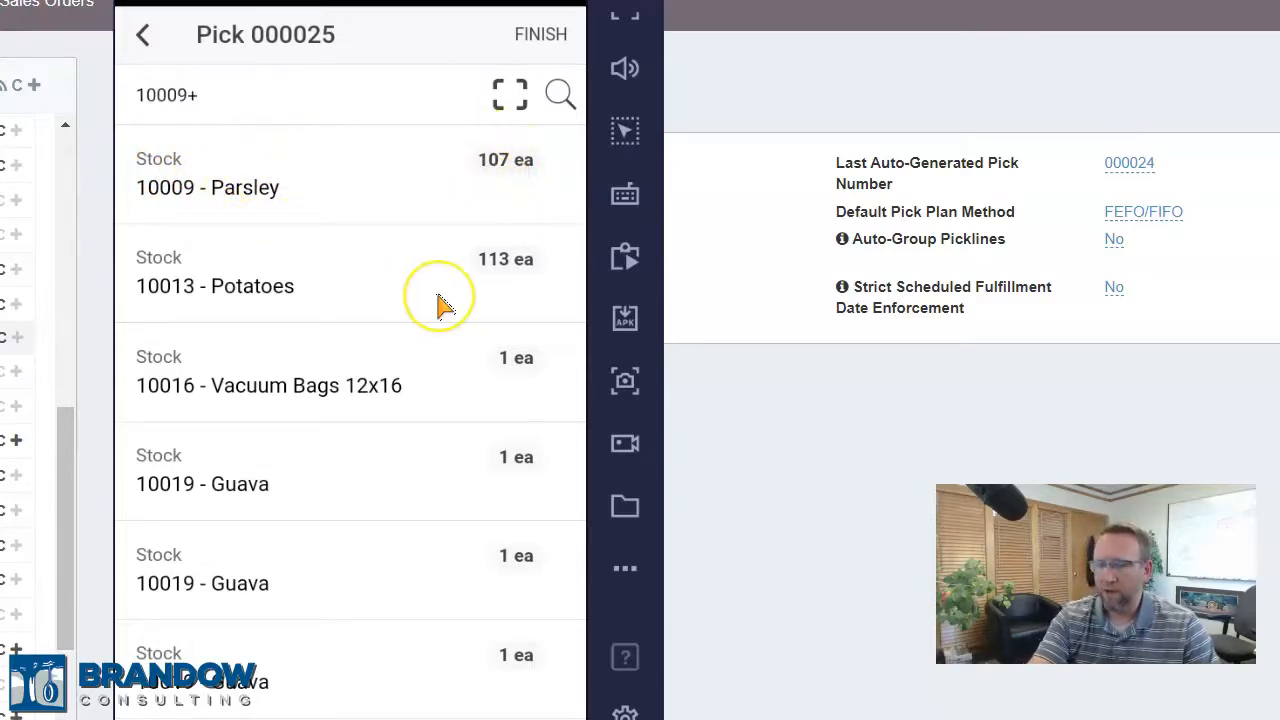
{"action": "key", "text": "Return"}
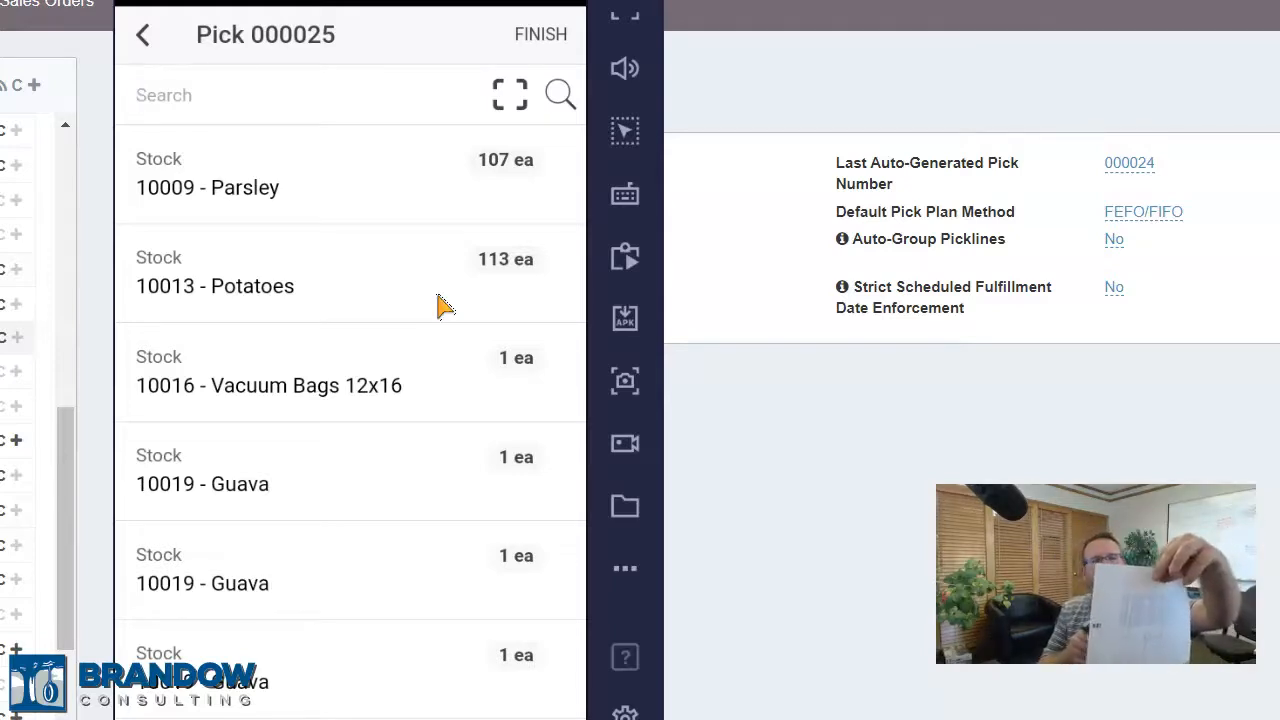
{"action": "type", "text": "10014"}
{"action": "key", "text": "Return"}
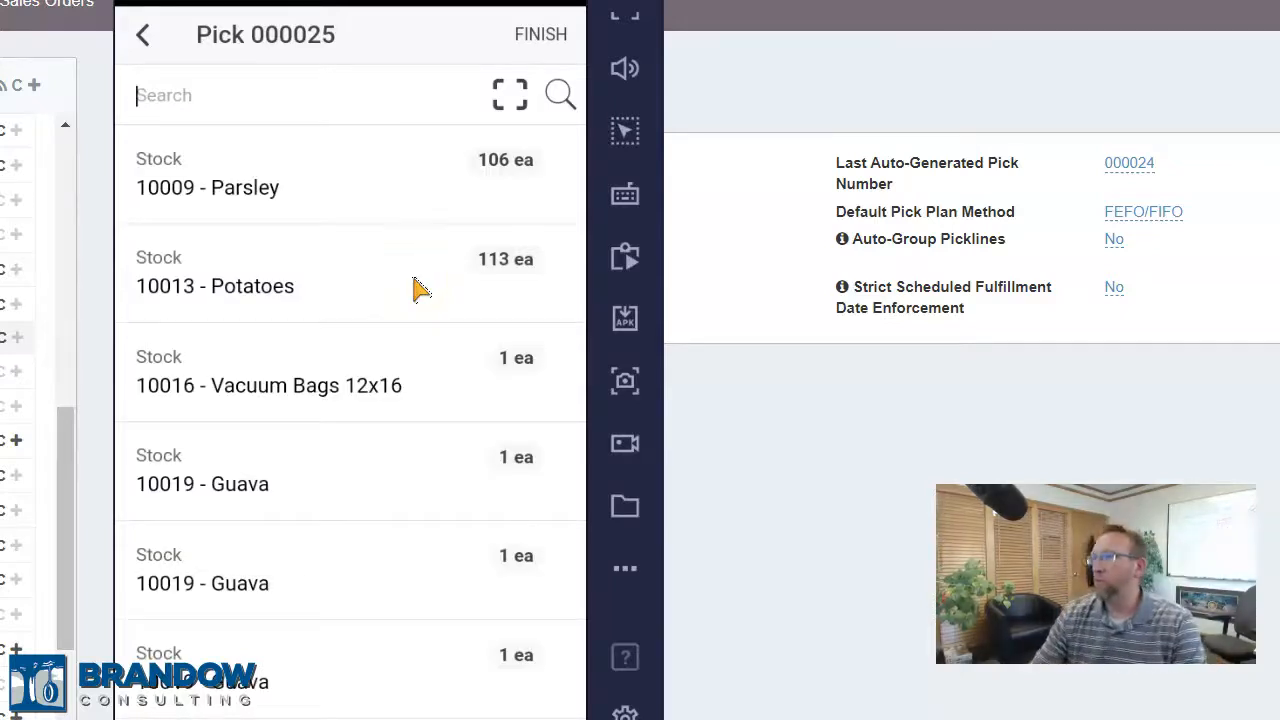
- Commit the Stock pick lines for 106 ea of Parsley, 113 ea of Potatoes and 1 ea of Vacuum Bags 12x16
{"action": "left_click", "coordinate": [287, 184]}
{"action": "left_click", "coordinate": [329, 224]}
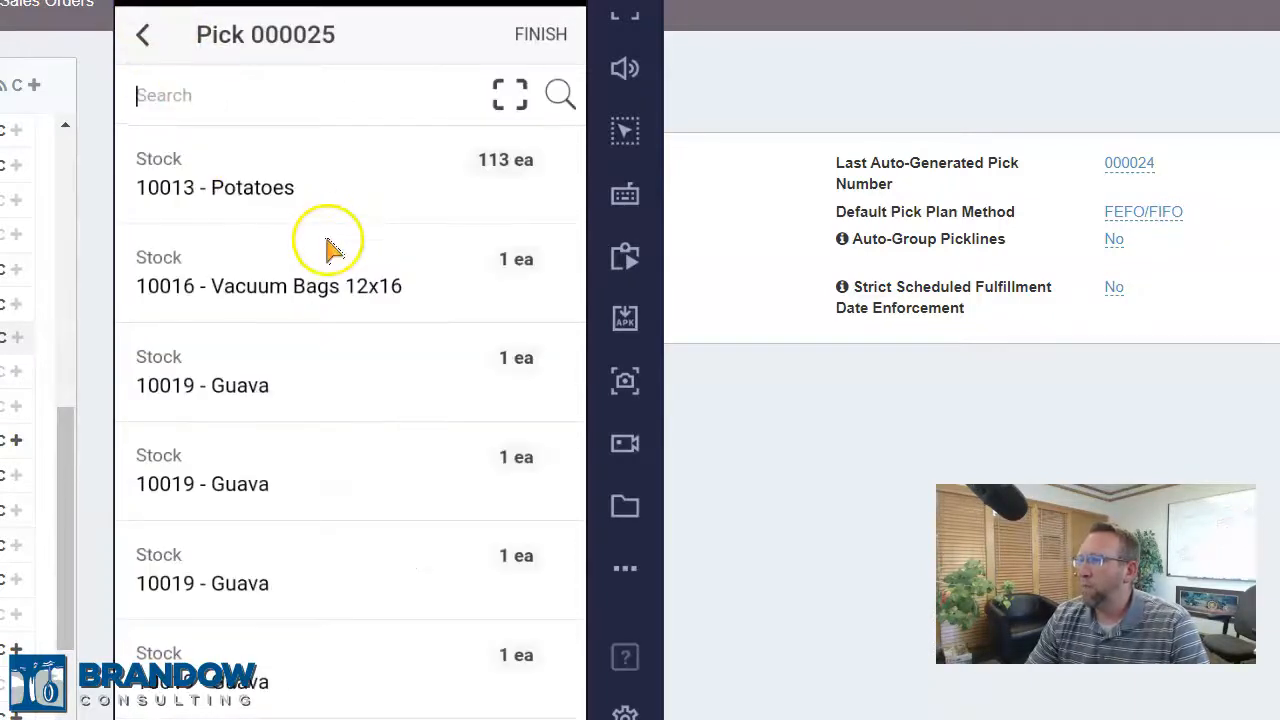
{"action": "left_click", "coordinate": [309, 192]}
{"action": "left_click", "coordinate": [356, 250]}
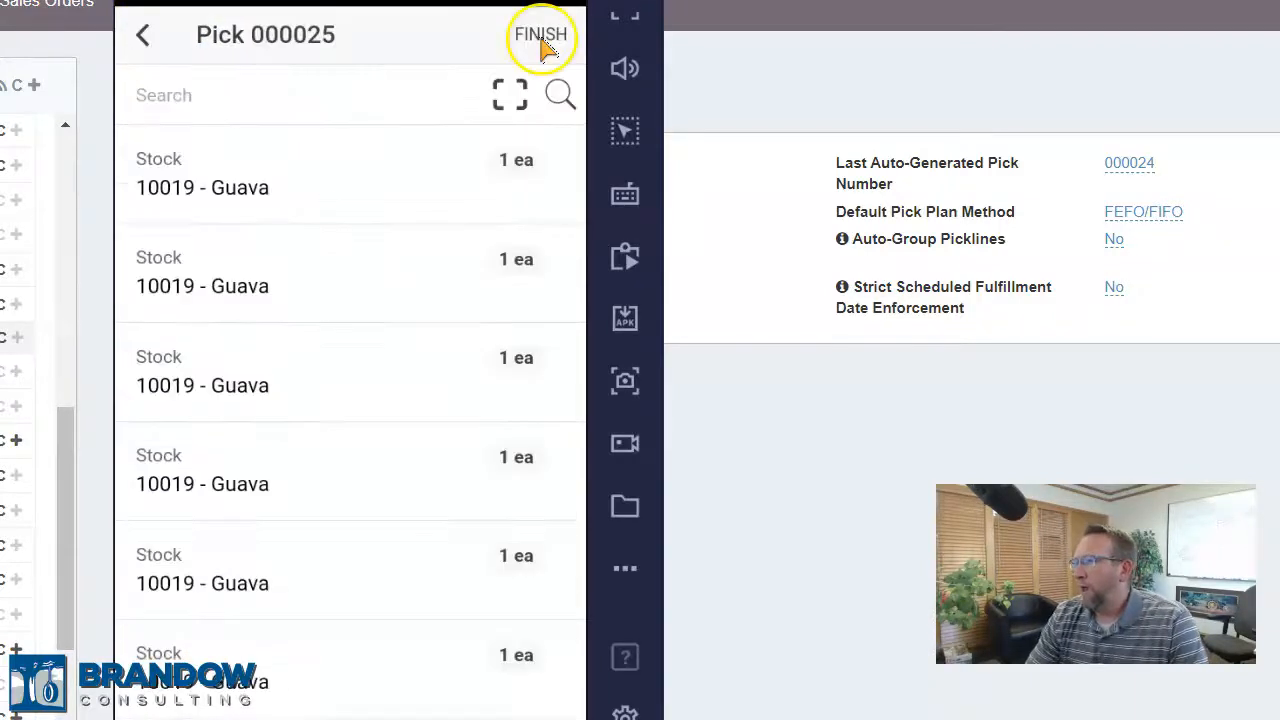
- Finish the current pick short, sending the incomplete Guava lines back to the pick queue, and start a new pick
{"action": "left_click", "coordinate": [540, 40]}
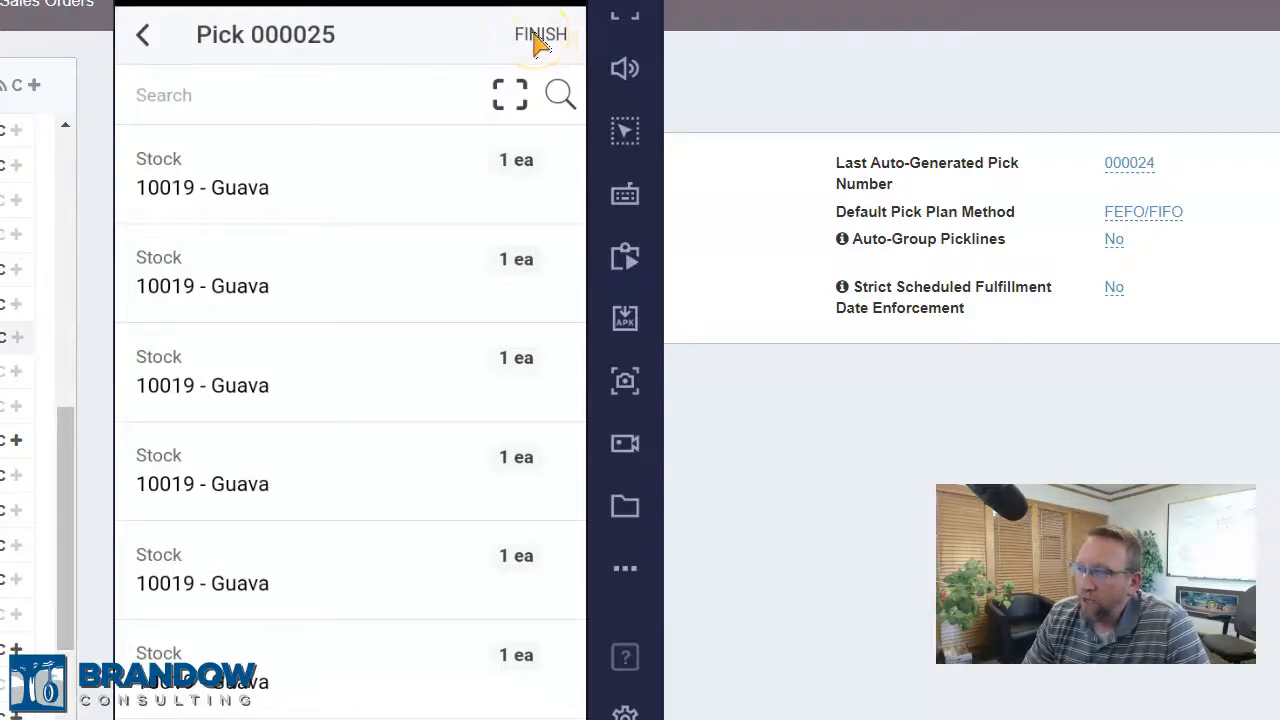
{"action": "left_click", "coordinate": [538, 38]}
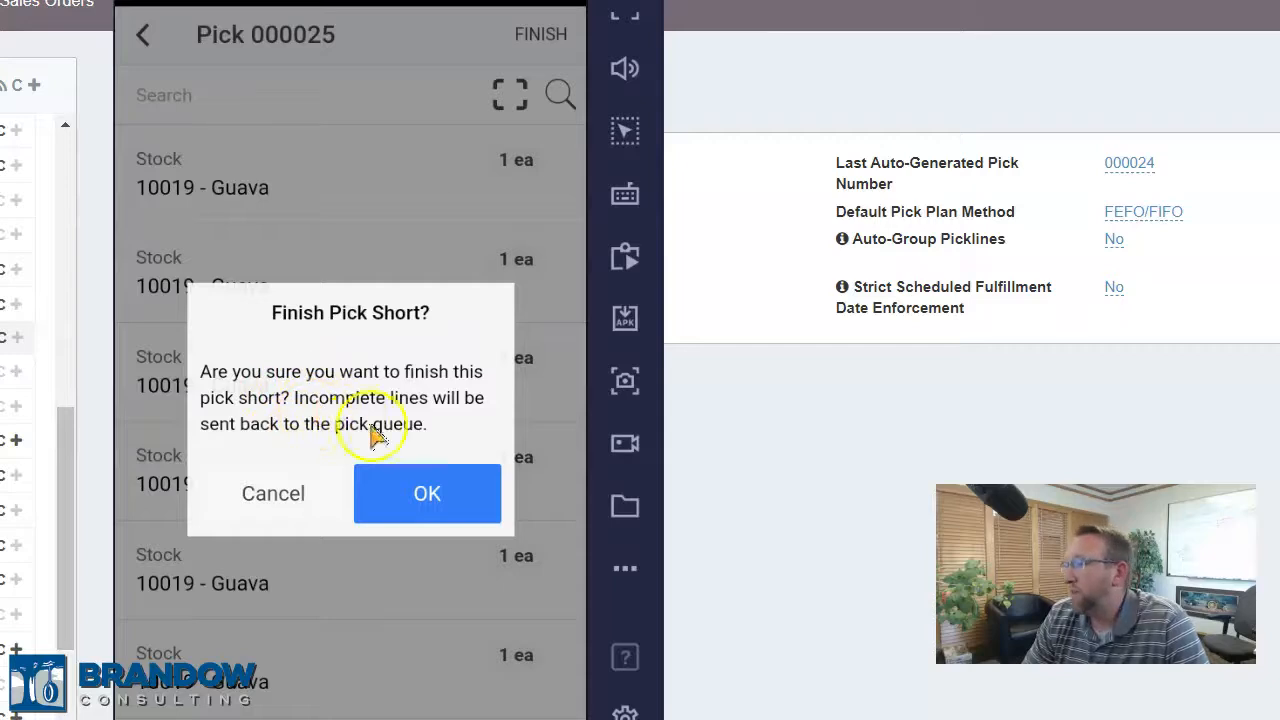
{"action": "left_click", "coordinate": [420, 491]}
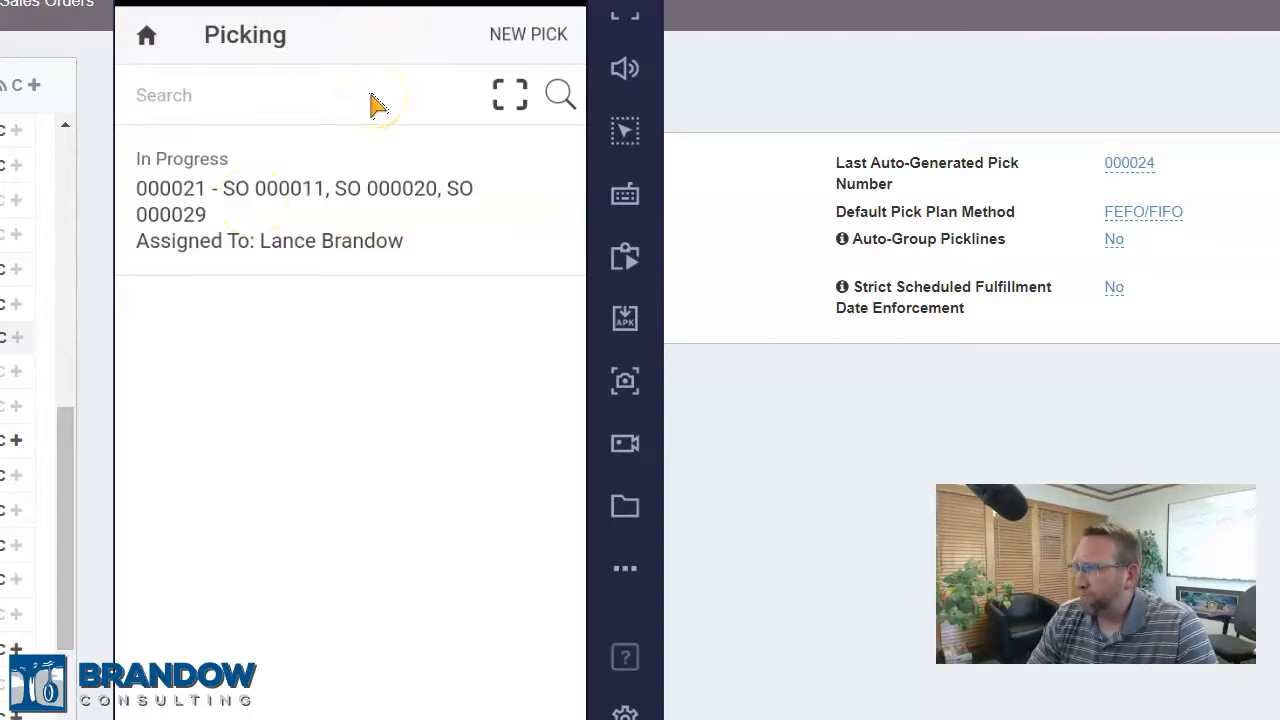
{"action": "left_click", "coordinate": [516, 40]}
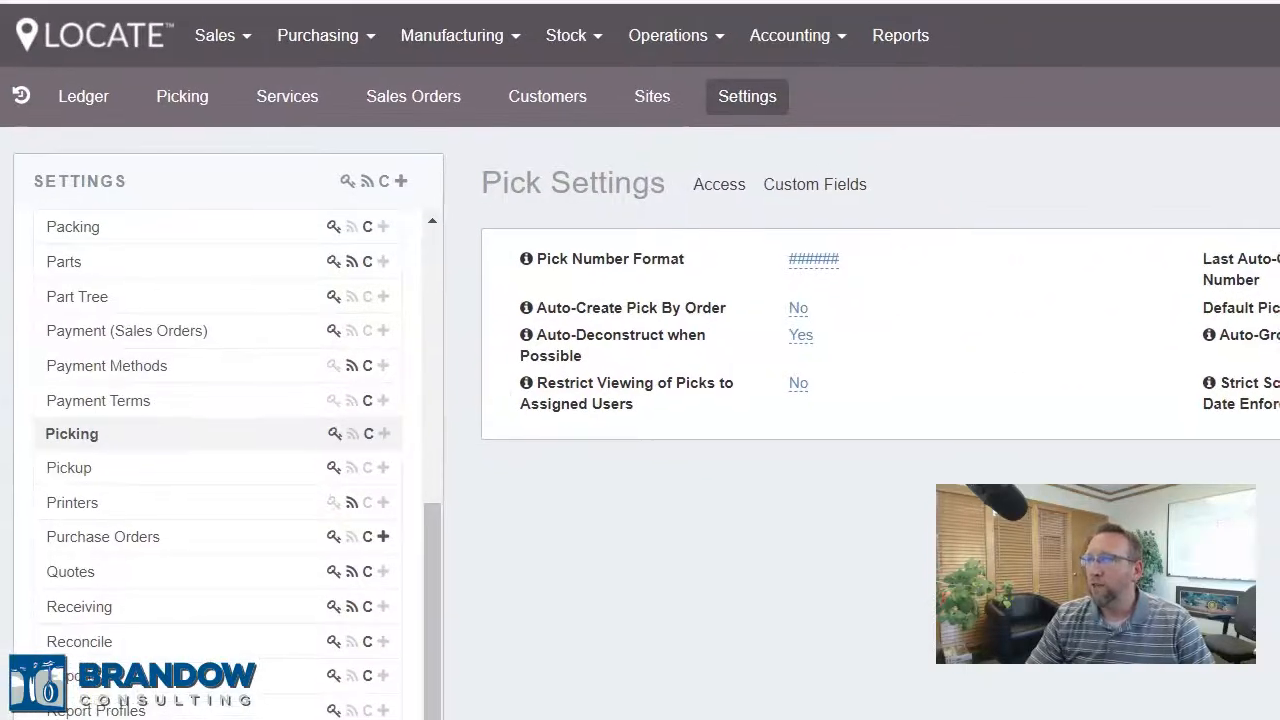
- Switch to LOCATE's web Picking module and examine the fulfillable status of orders on both pages of the New Pick list
{"action": "left_click", "coordinate": [183, 100]}
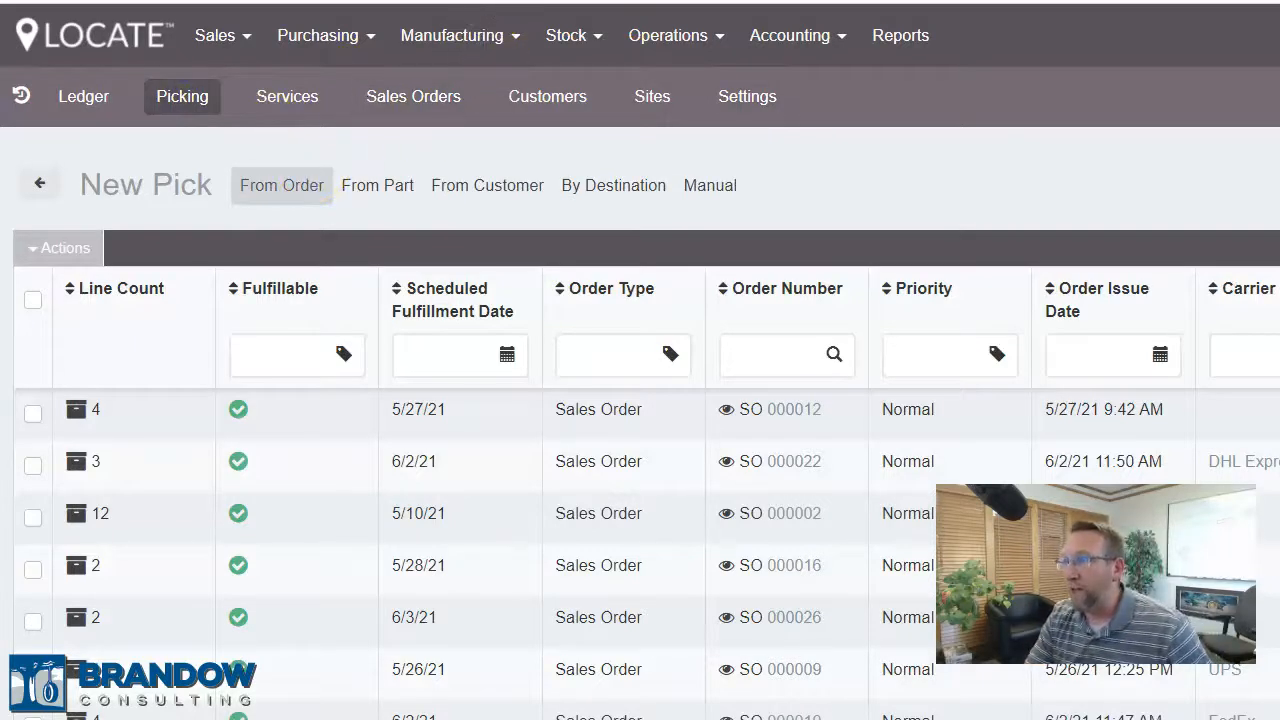
{"action": "scroll", "coordinate": [491, 9], "scroll_direction": "down", "scroll_amount": 2}
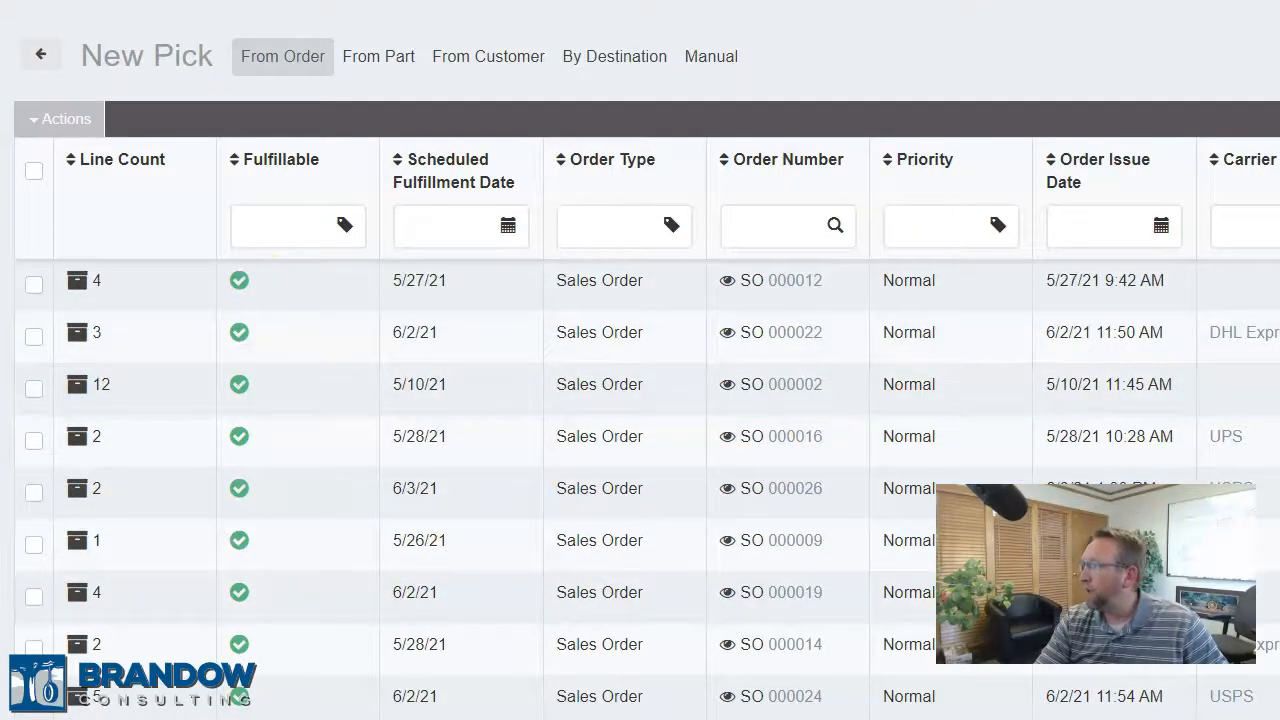
{"action": "scroll", "coordinate": [640, 400], "scroll_direction": "down", "scroll_amount": 5}
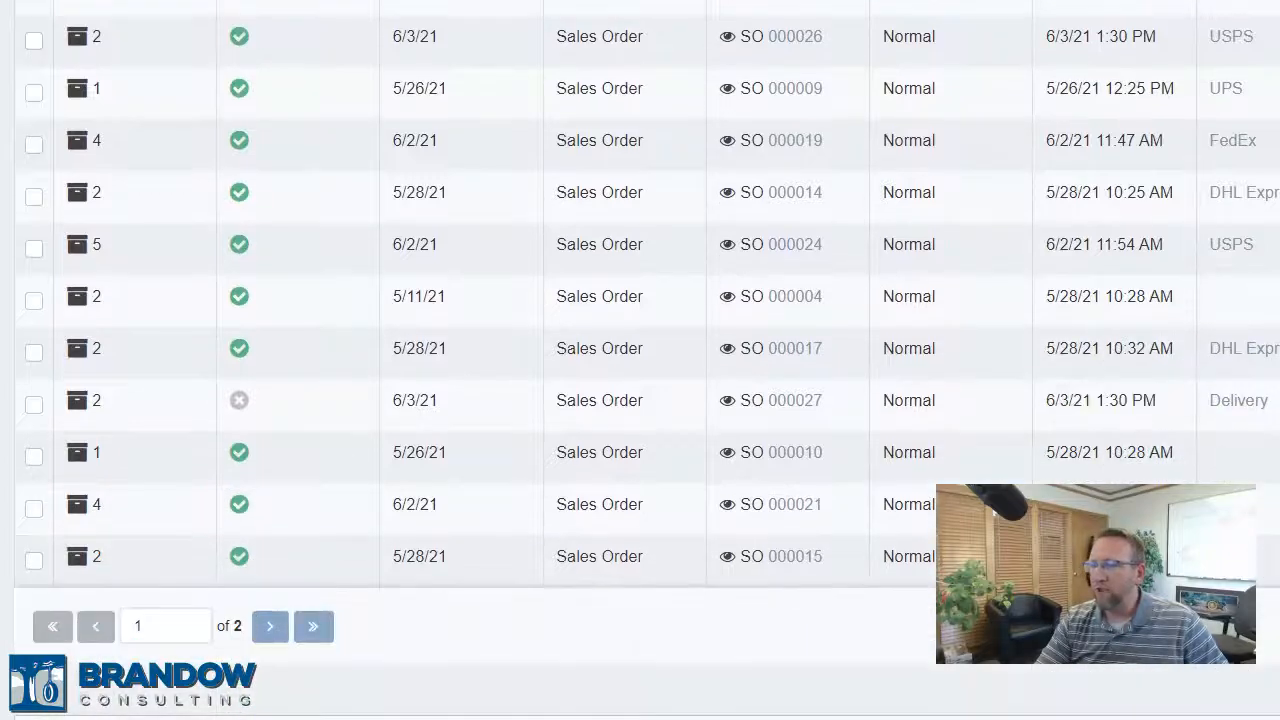
{"action": "left_click", "coordinate": [151, 429]}
{"action": "mouse_move", "coordinate": [243, 399]}
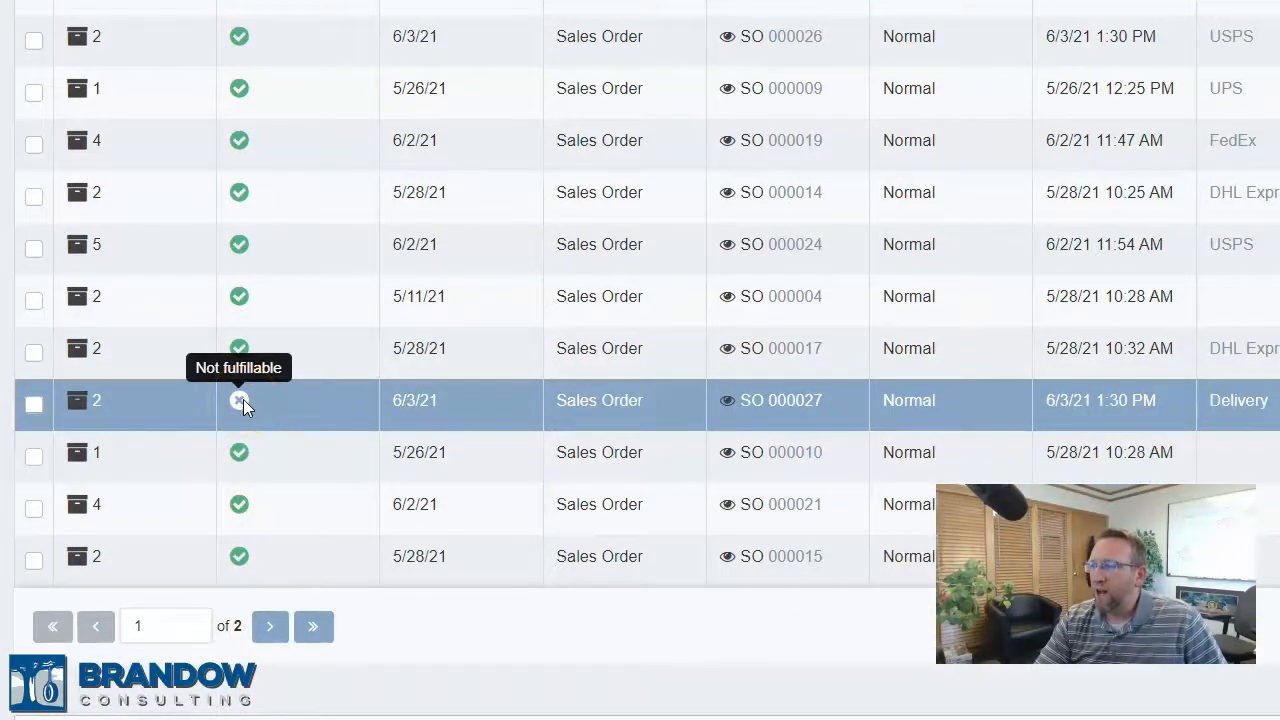
{"action": "left_click", "coordinate": [245, 399]}
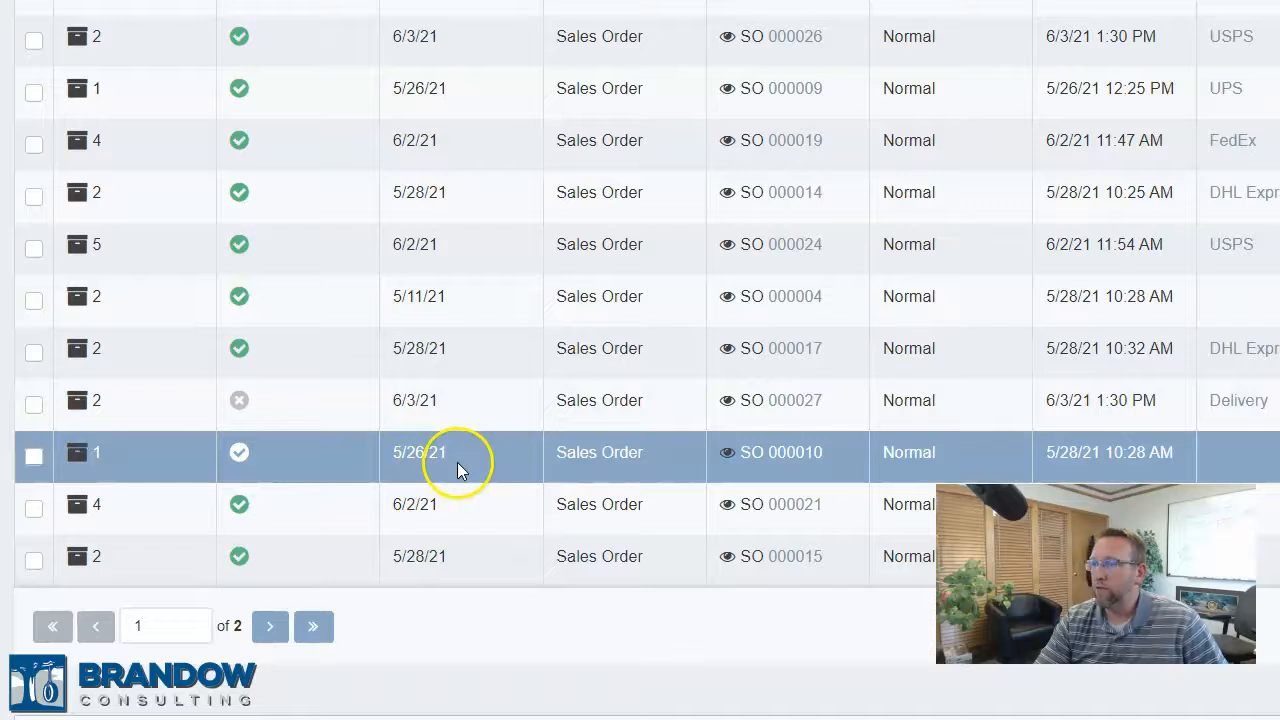
{"action": "left_click", "coordinate": [269, 628]}
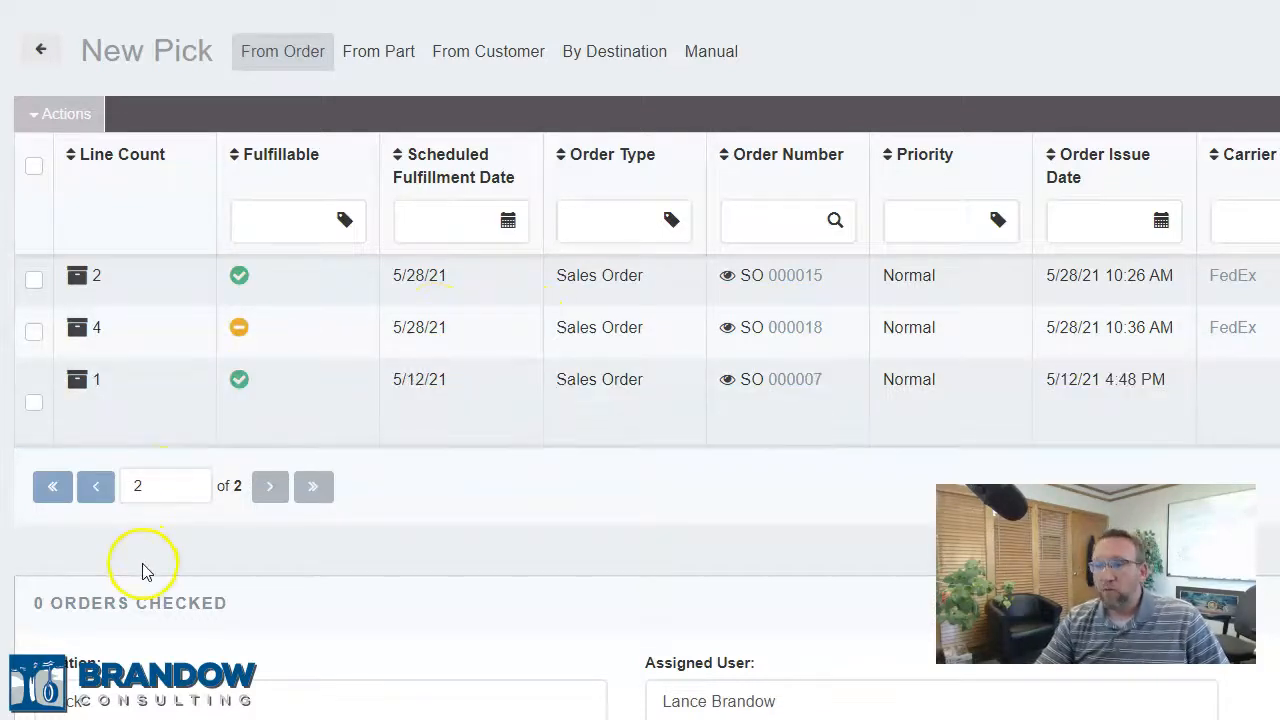
{"action": "left_click", "coordinate": [96, 487]}
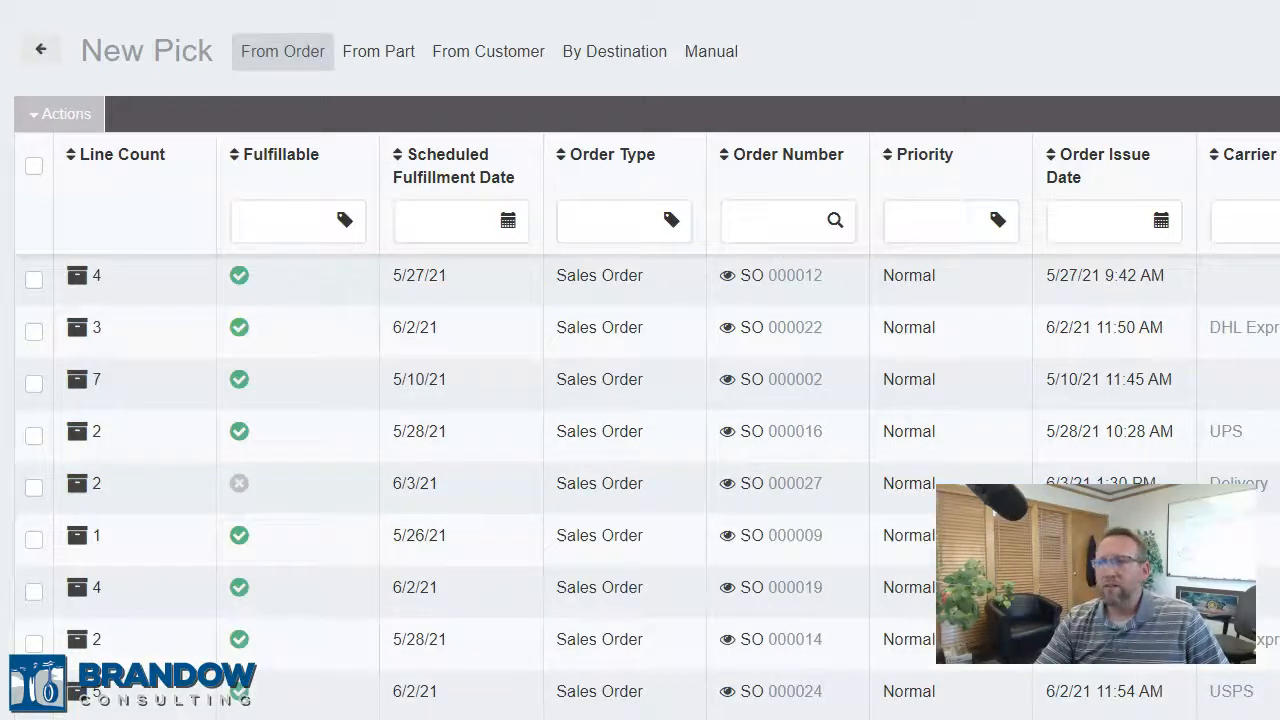
- Switch to the mobile app, reload its Create Pick order list to compare it with the web list, and return to the web page
{"action": "key", "text": "alt+Tab"}
{"action": "left_click", "coordinate": [249, 72]}
{"action": "left_click", "coordinate": [609, 86]}
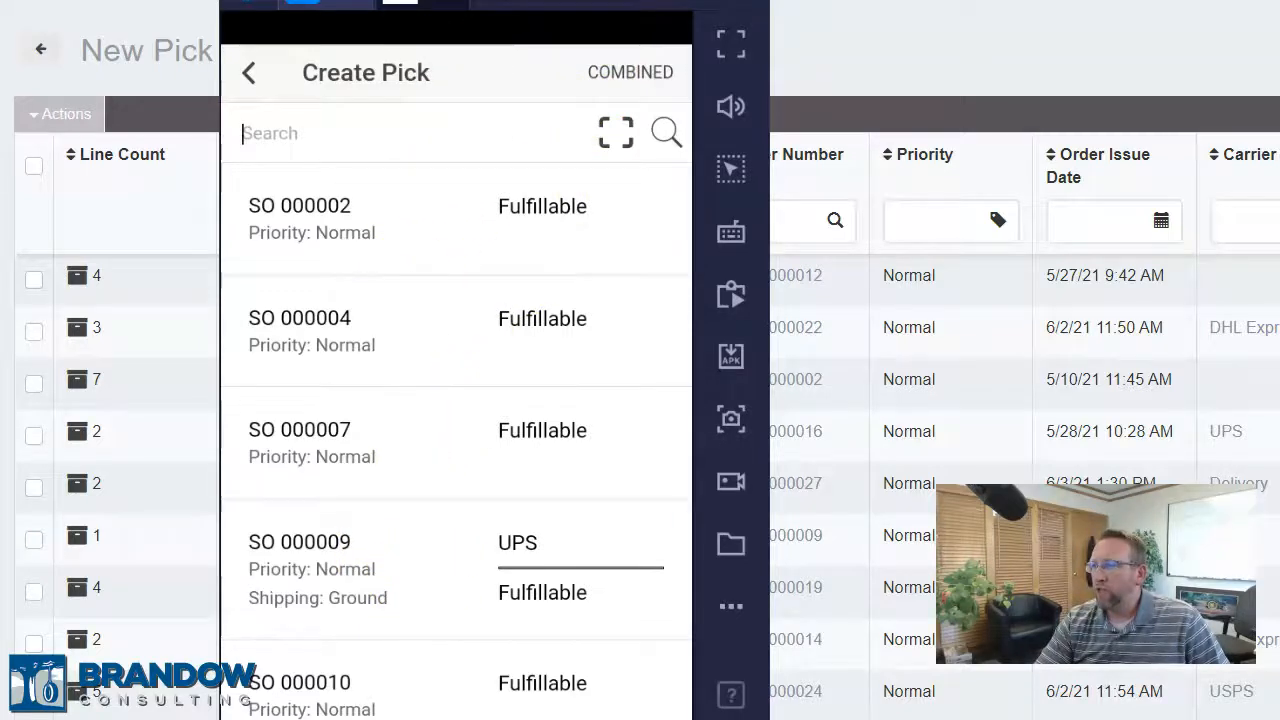
{"action": "left_click_drag", "start_coordinate": [555, 2], "coordinate": [544, 10]}
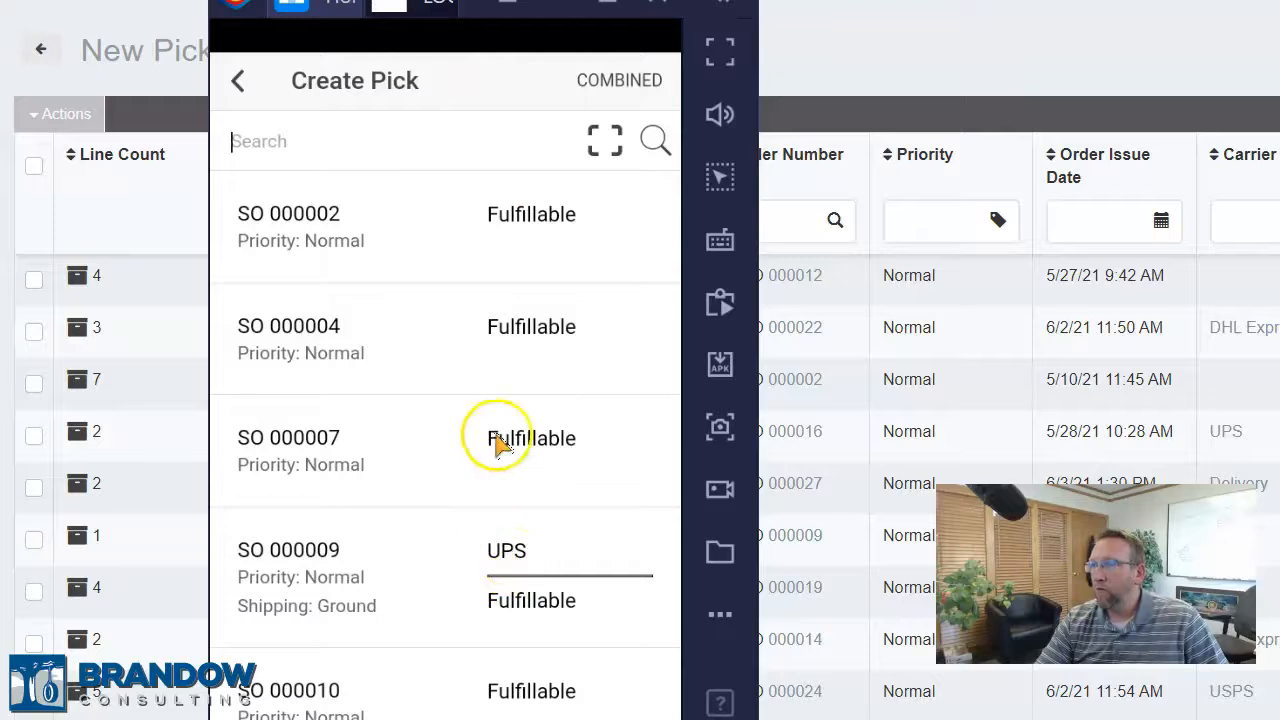
{"action": "left_click_drag", "start_coordinate": [480, 2], "coordinate": [0, 0]}
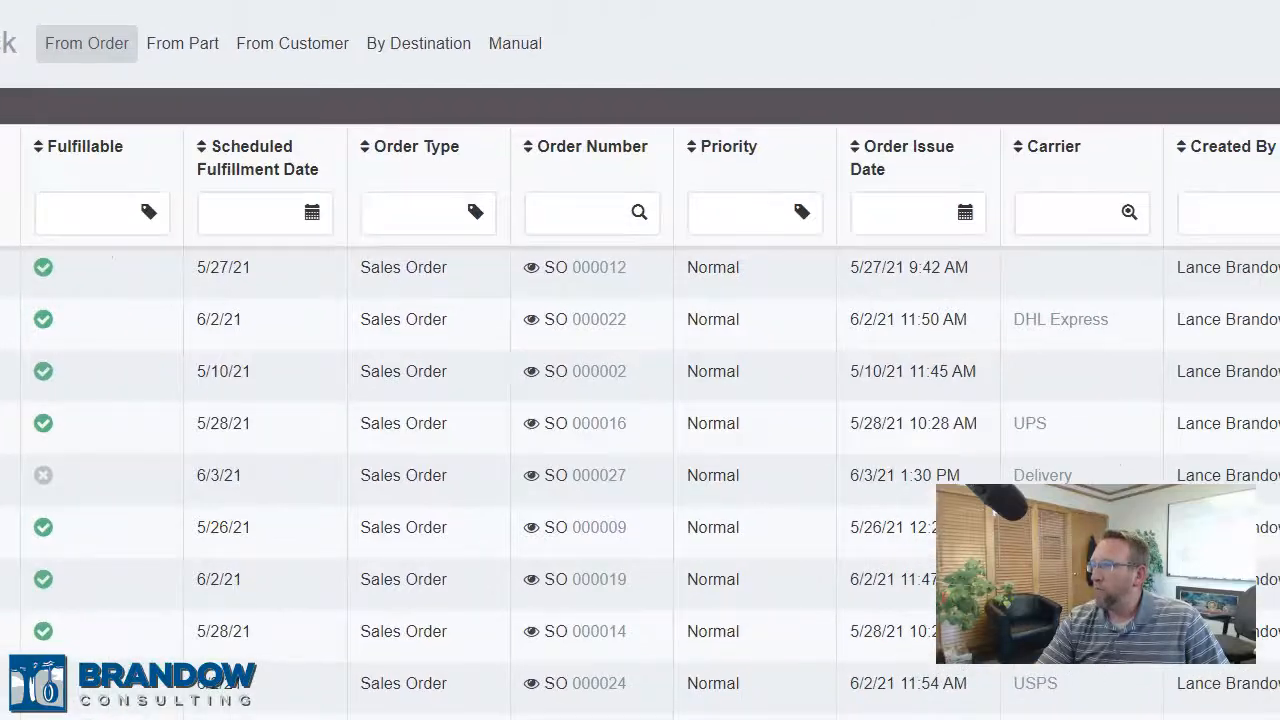
- Sort the New Pick order list by carrier and look through the carriers
{"action": "left_click", "coordinate": [272, 502]}
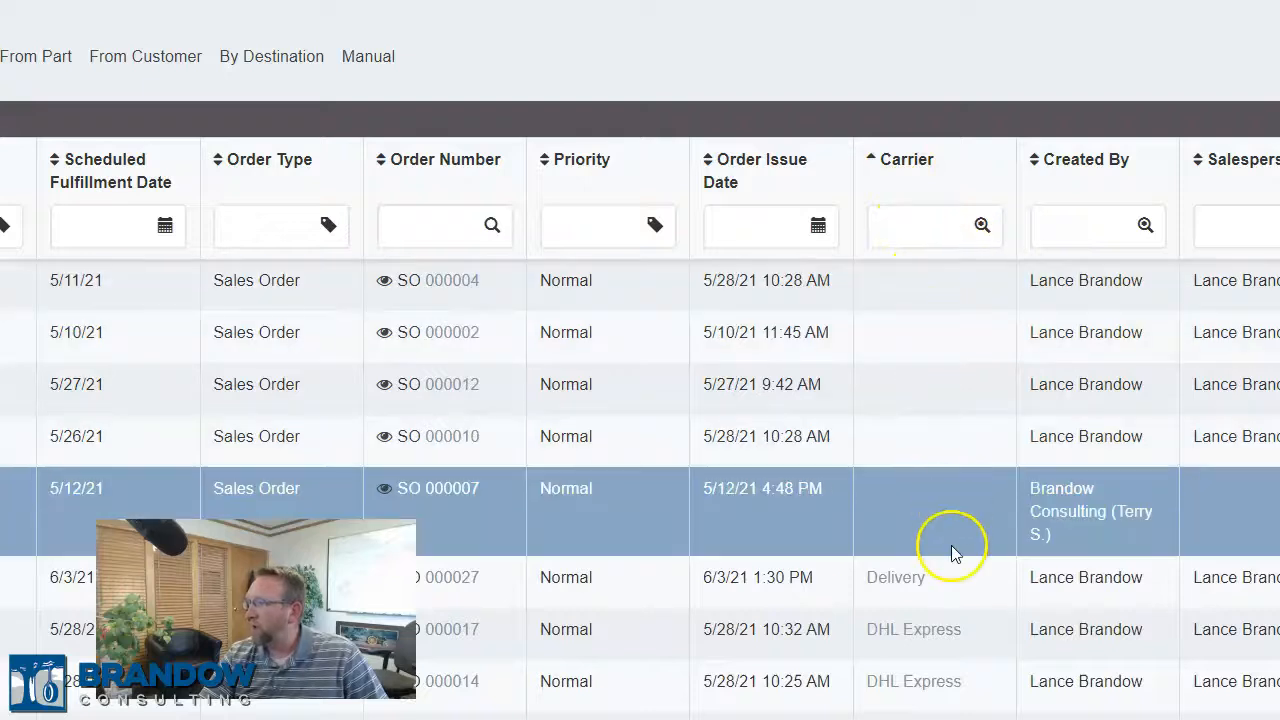
{"action": "scroll", "coordinate": [902, 168], "scroll_direction": "down", "scroll_amount": 5}
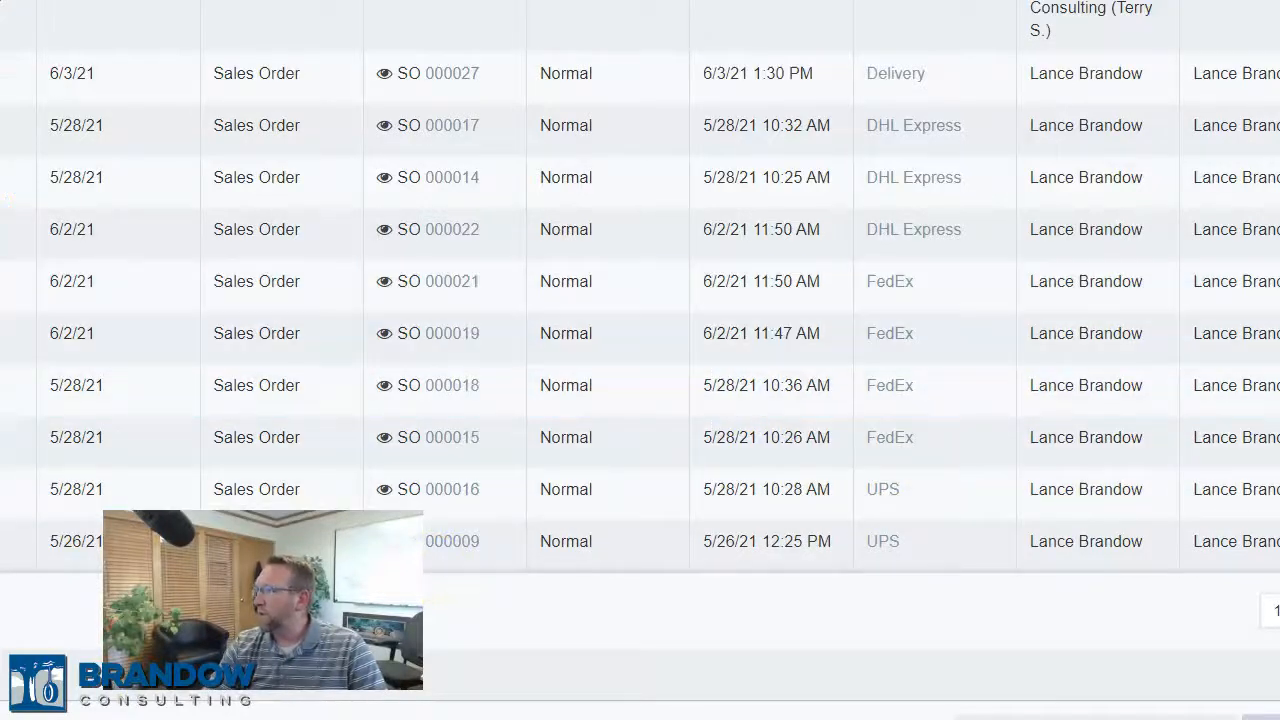
{"action": "scroll", "coordinate": [906, 300], "scroll_direction": "up", "scroll_amount": 5}
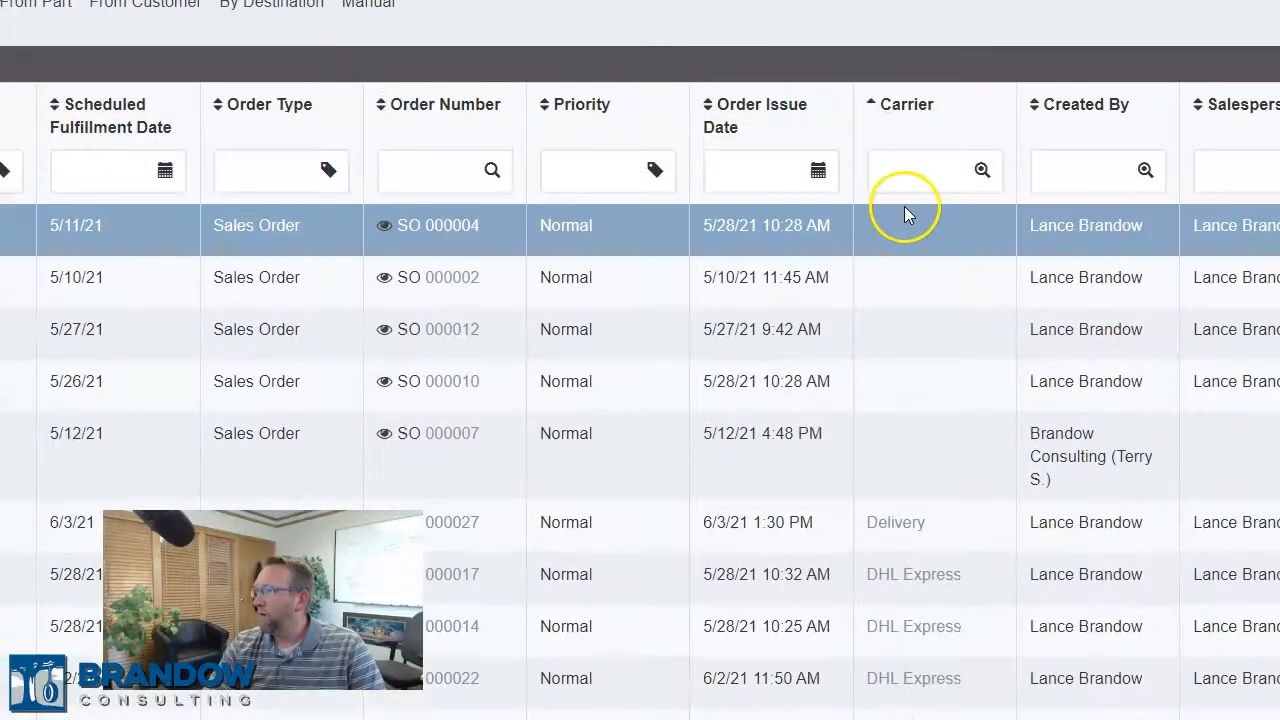
- Filter the orders by carrier "ups", select all matching orders and create a combined pick from them
{"action": "left_click", "coordinate": [904, 170]}
{"action": "type", "text": "ups"}
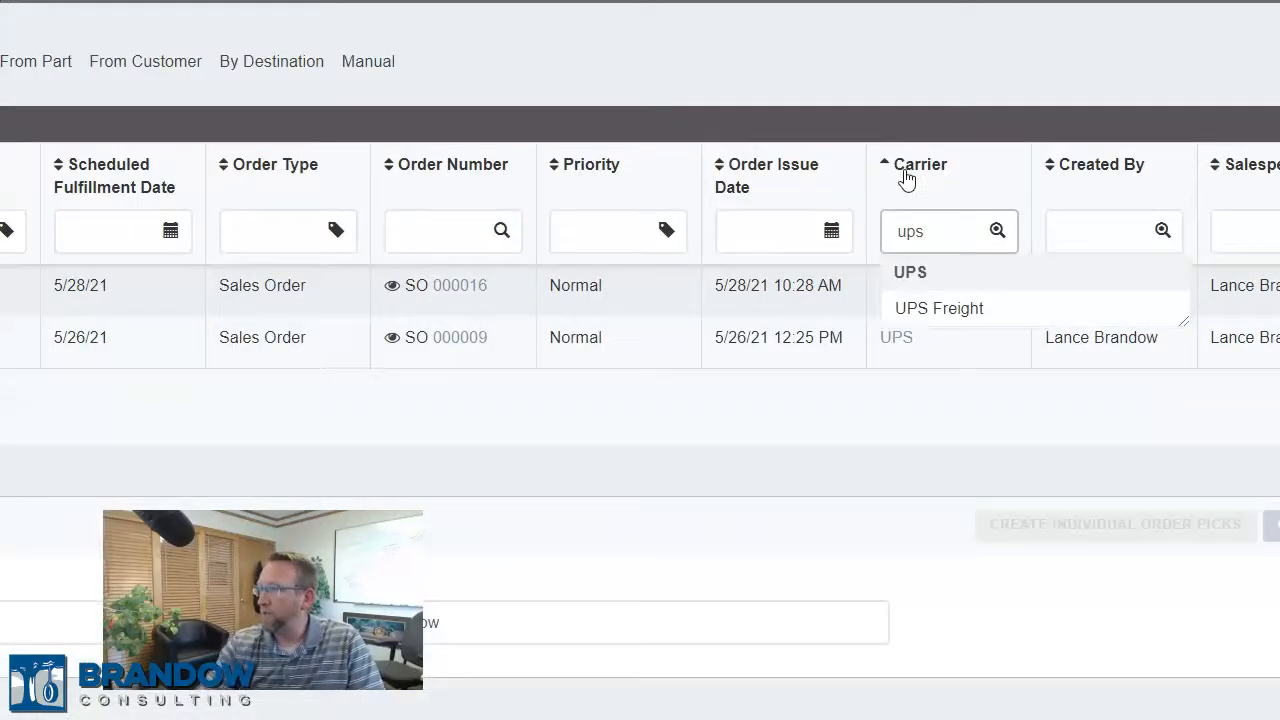
{"action": "left_click", "coordinate": [918, 184]}
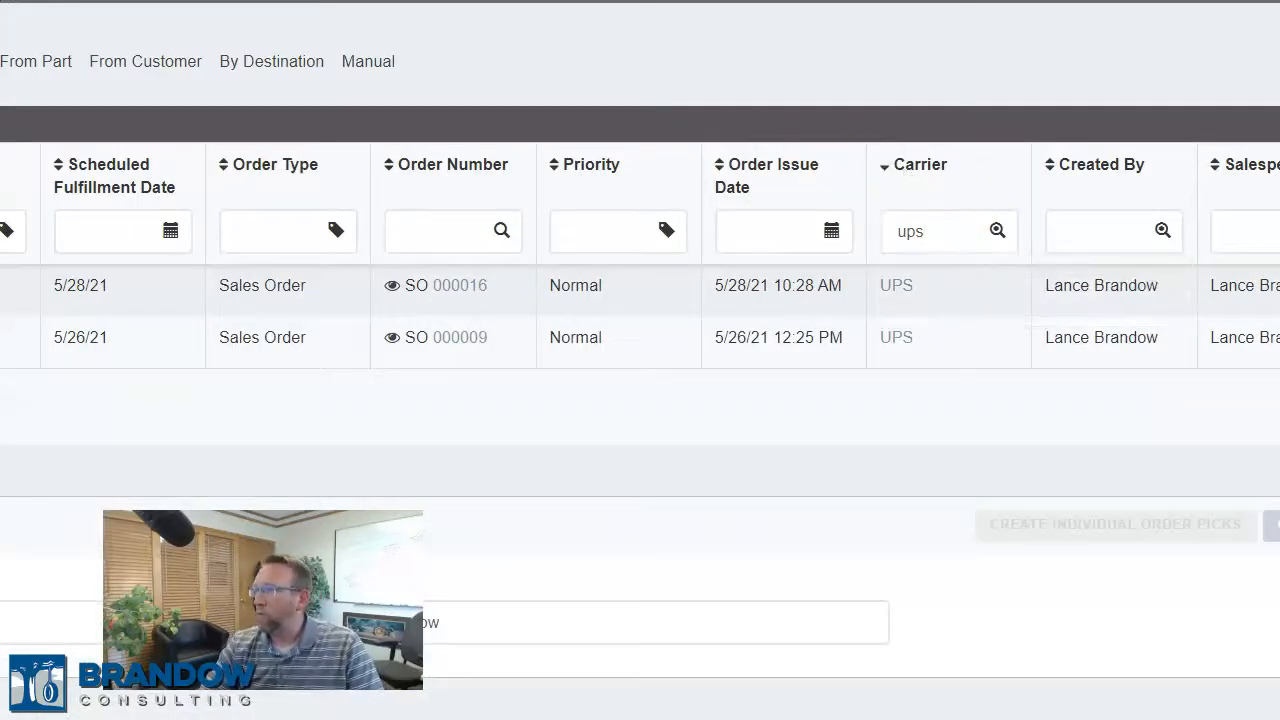
{"action": "left_click", "coordinate": [46, 190]}
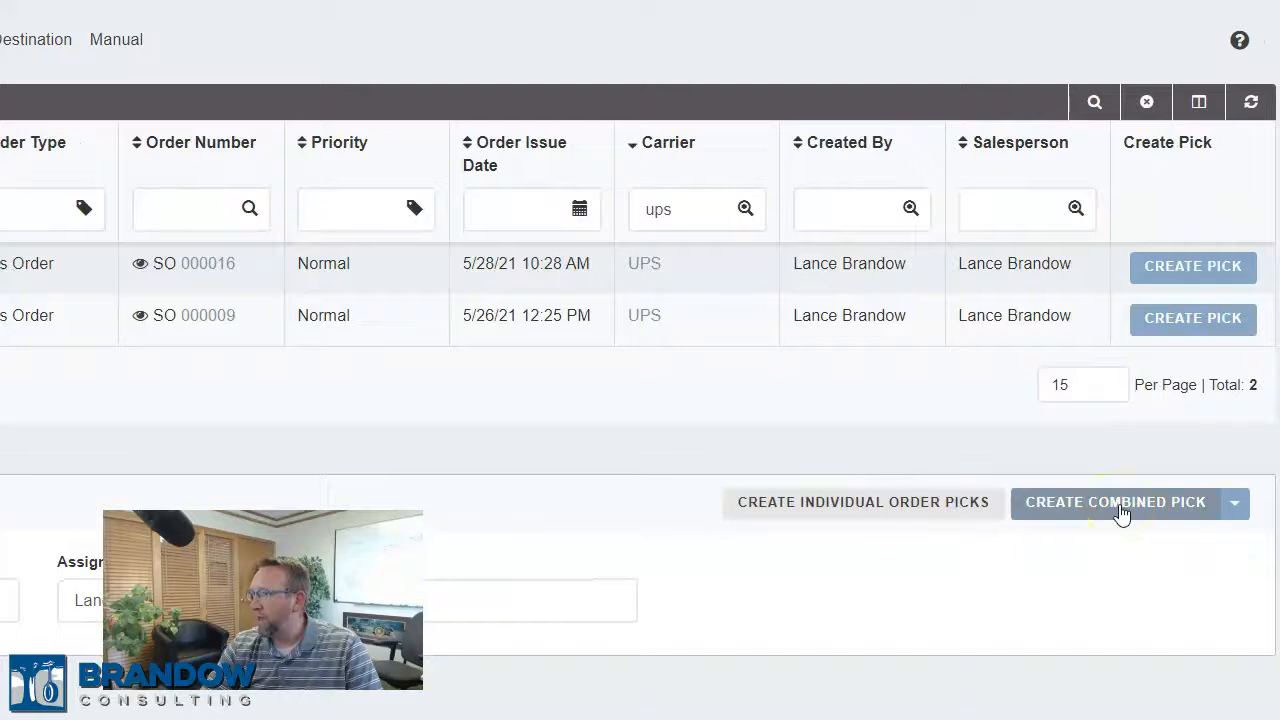
{"action": "left_click", "coordinate": [1121, 513]}
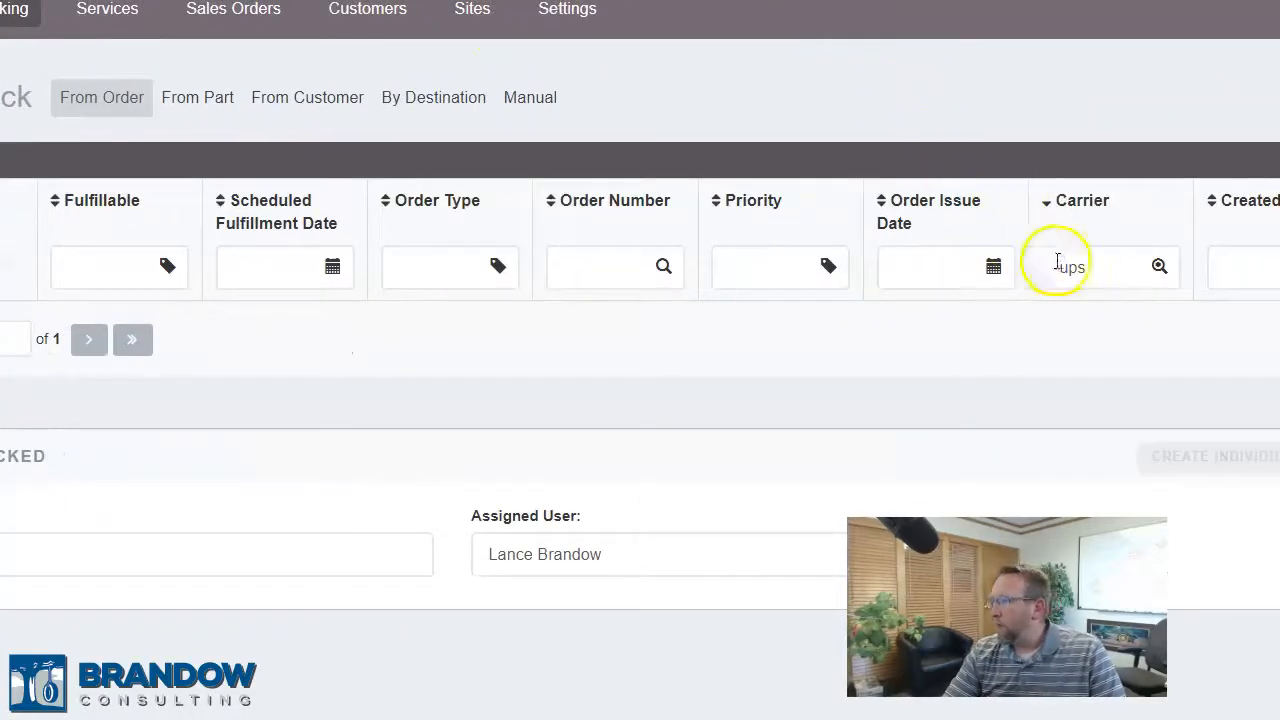
- Replace the carrier filter with FedEx
{"action": "left_click", "coordinate": [1088, 264]}
{"action": "key", "text": "BackSpace"}
{"action": "key", "text": "BackSpace"}
{"action": "key", "text": "BackSpace"}
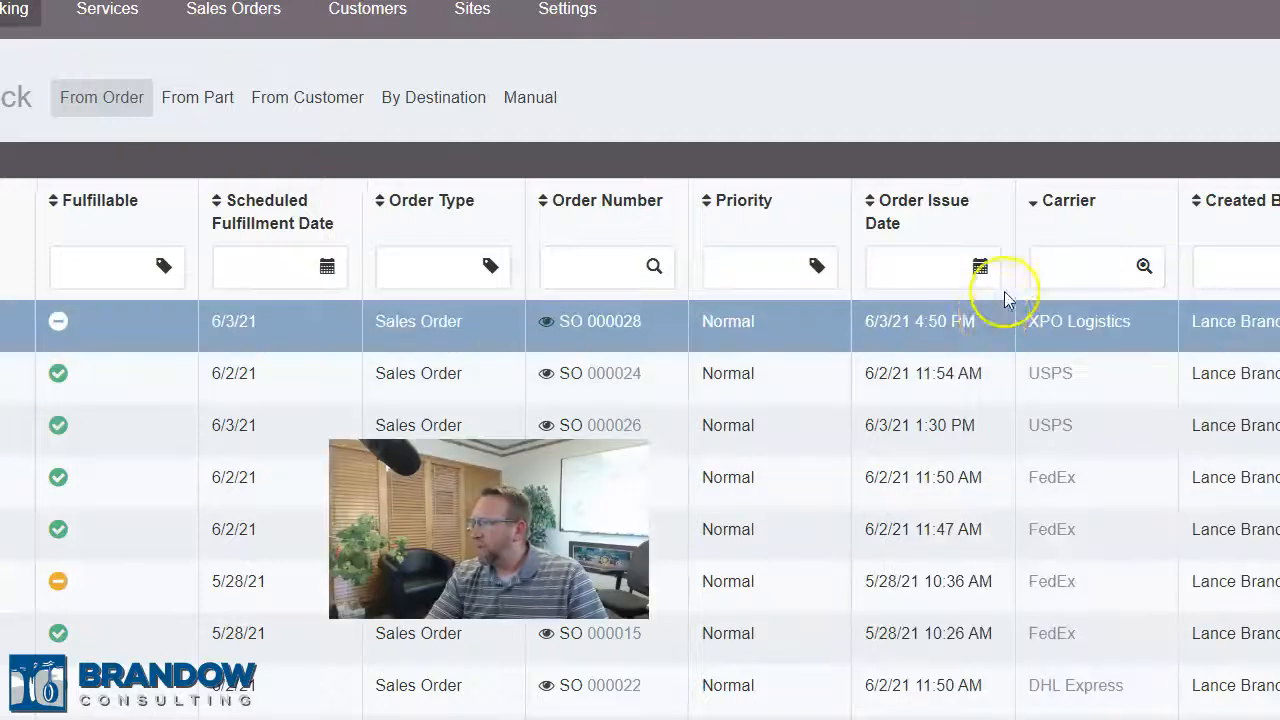
{"action": "left_click", "coordinate": [1051, 252]}
{"action": "type", "text": "fed"}
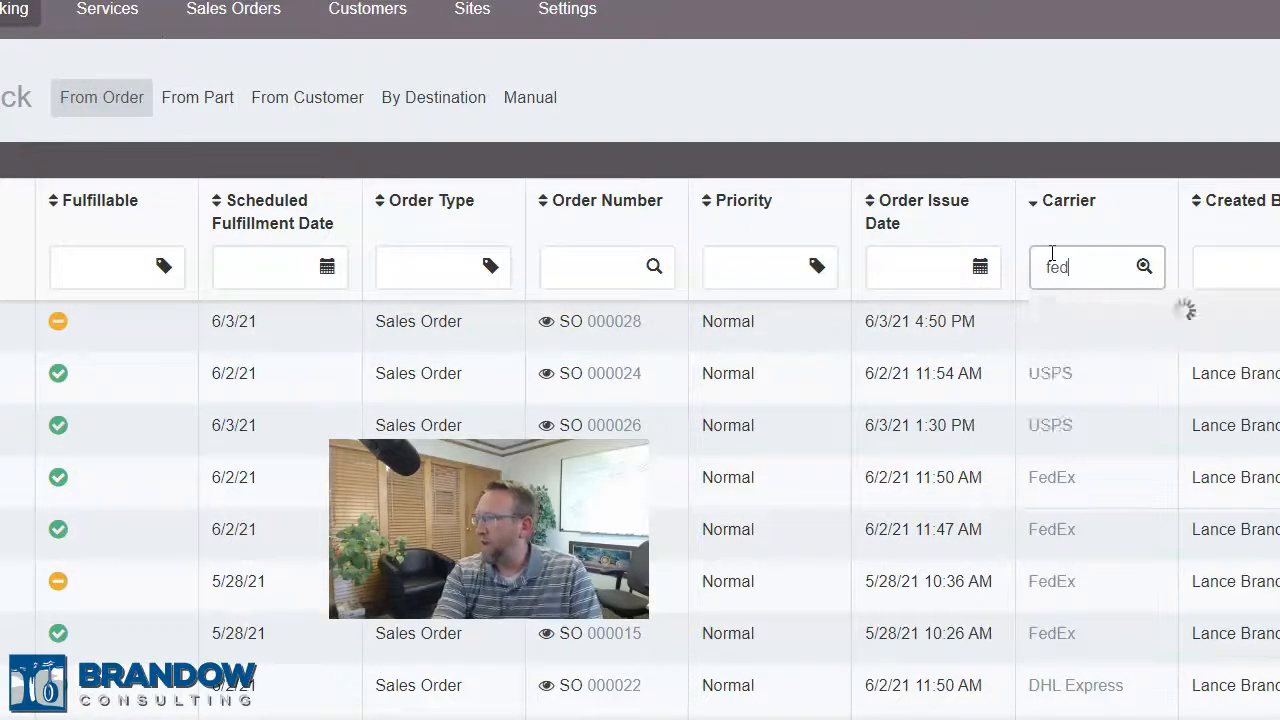
{"action": "key", "text": "Return"}
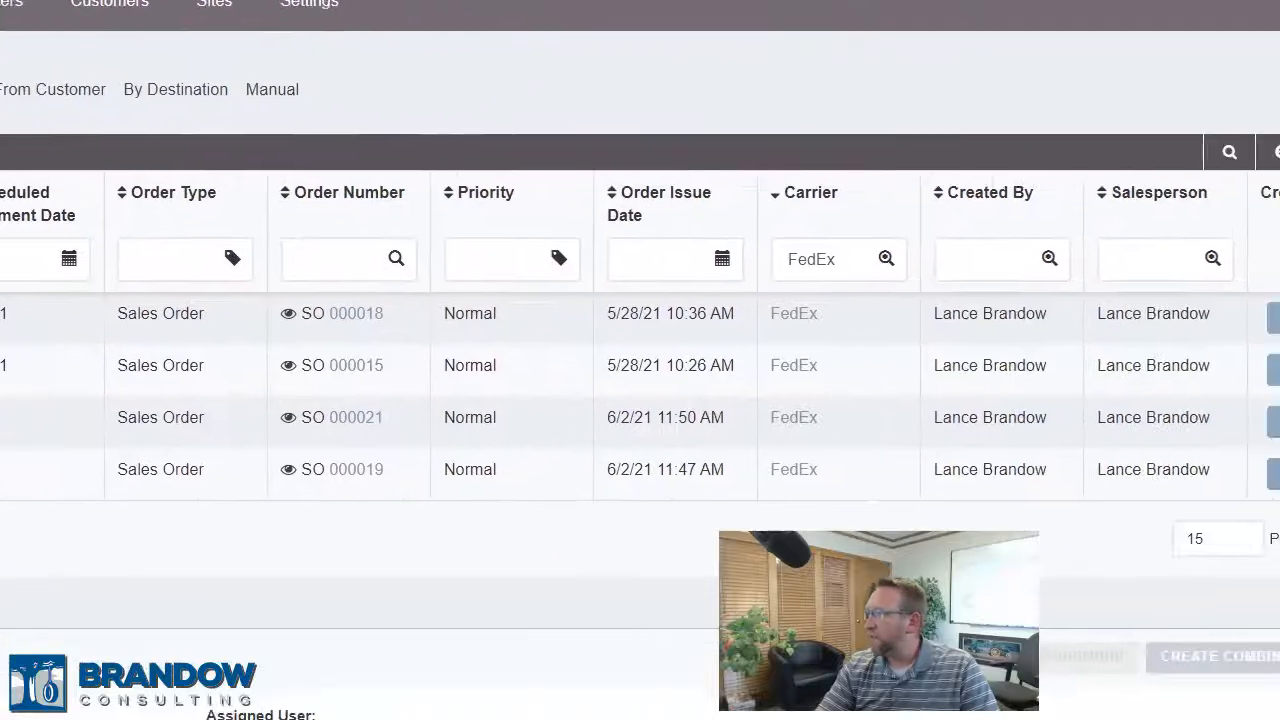
- Create a separate pick for each of the listed FedEx sales orders
{"action": "left_click", "coordinate": [1209, 284]}
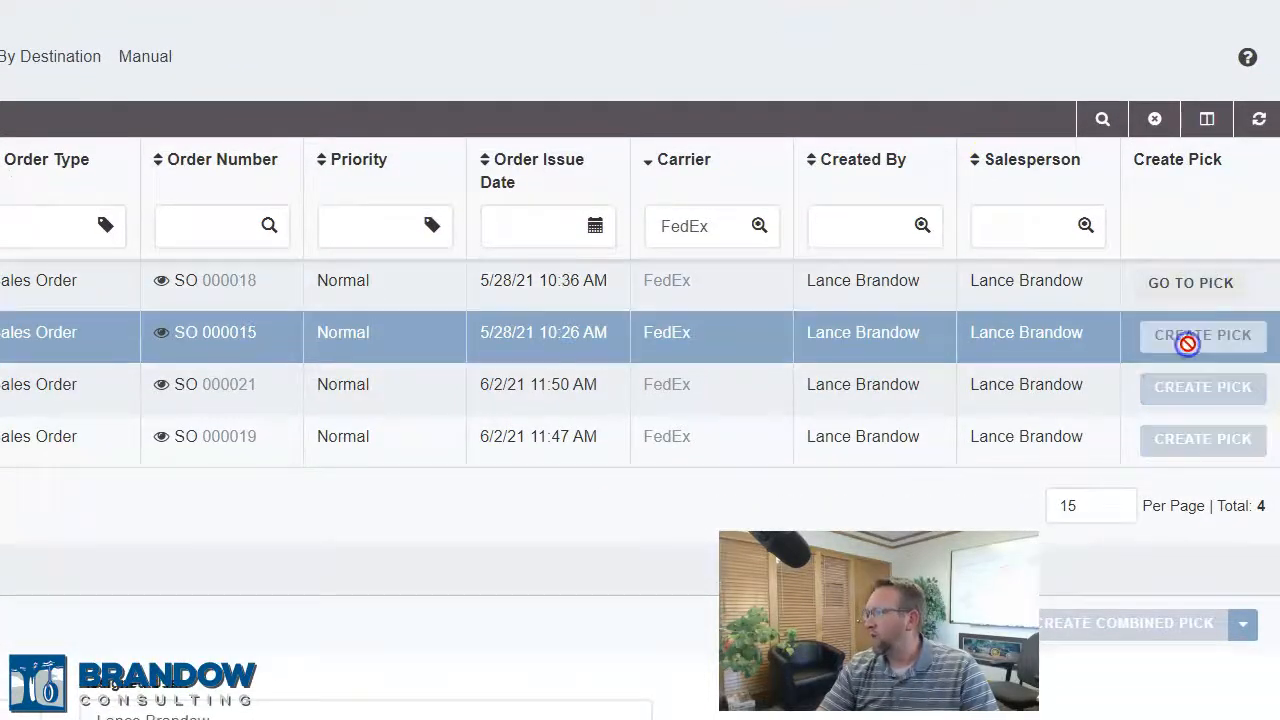
{"action": "left_click", "coordinate": [1203, 387]}
{"action": "left_click", "coordinate": [1202, 439]}
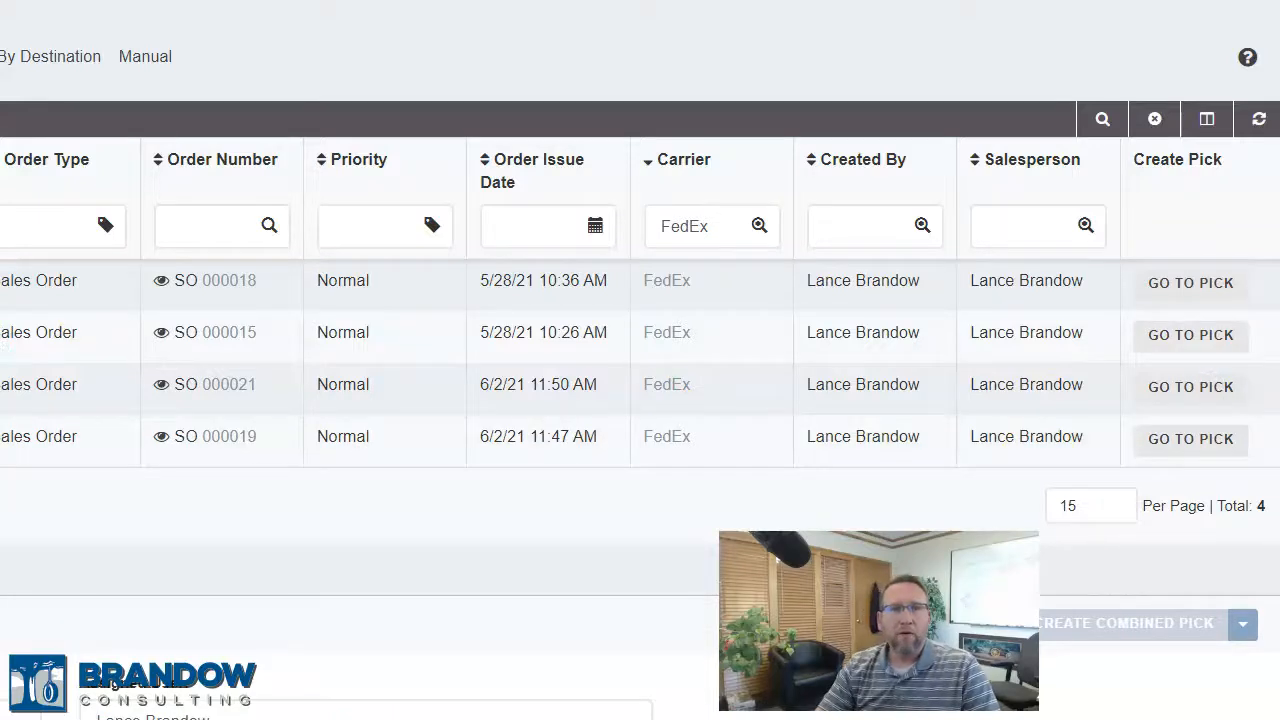
- Switch to the mobile app, refresh its Picking list and look through the newly created picks
{"action": "left_click_drag", "start_coordinate": [0, 20], "coordinate": [350, 24]}
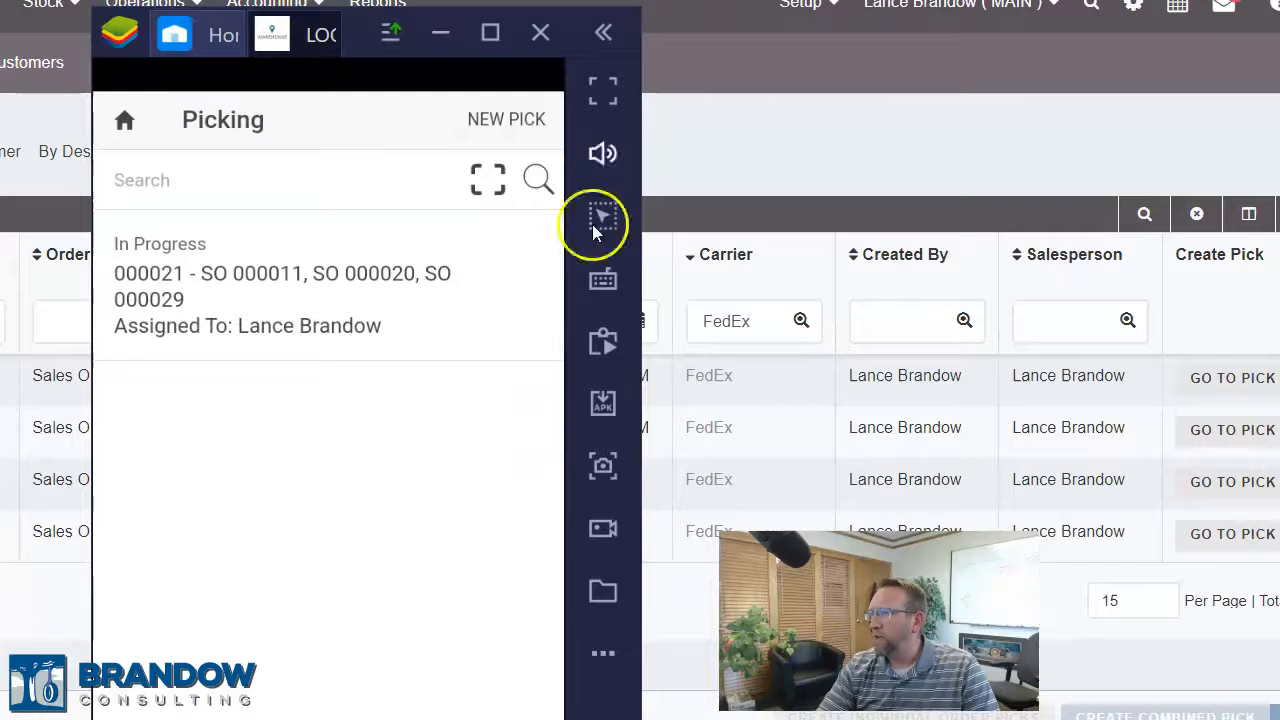
{"action": "left_click_drag", "start_coordinate": [276, 404], "coordinate": [300, 655]}
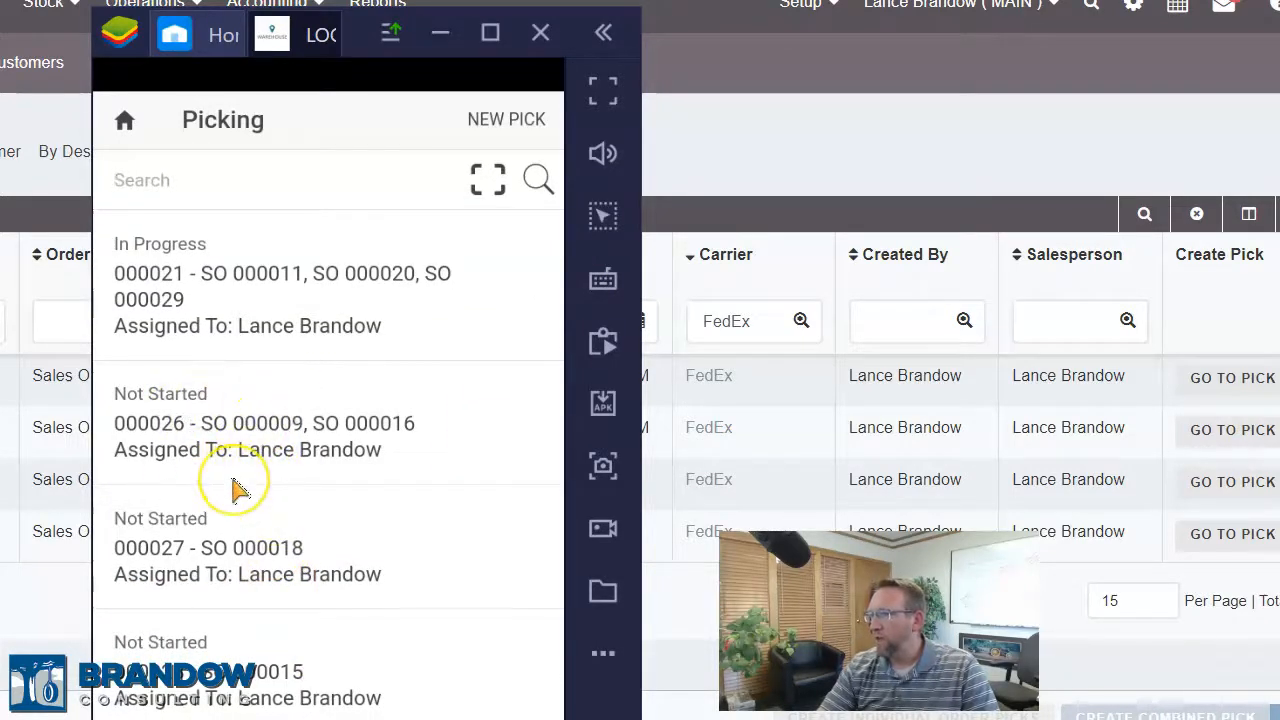
{"action": "scroll", "coordinate": [237, 488], "scroll_direction": "down", "scroll_amount": 3}
{"action": "left_click", "coordinate": [232, 537]}
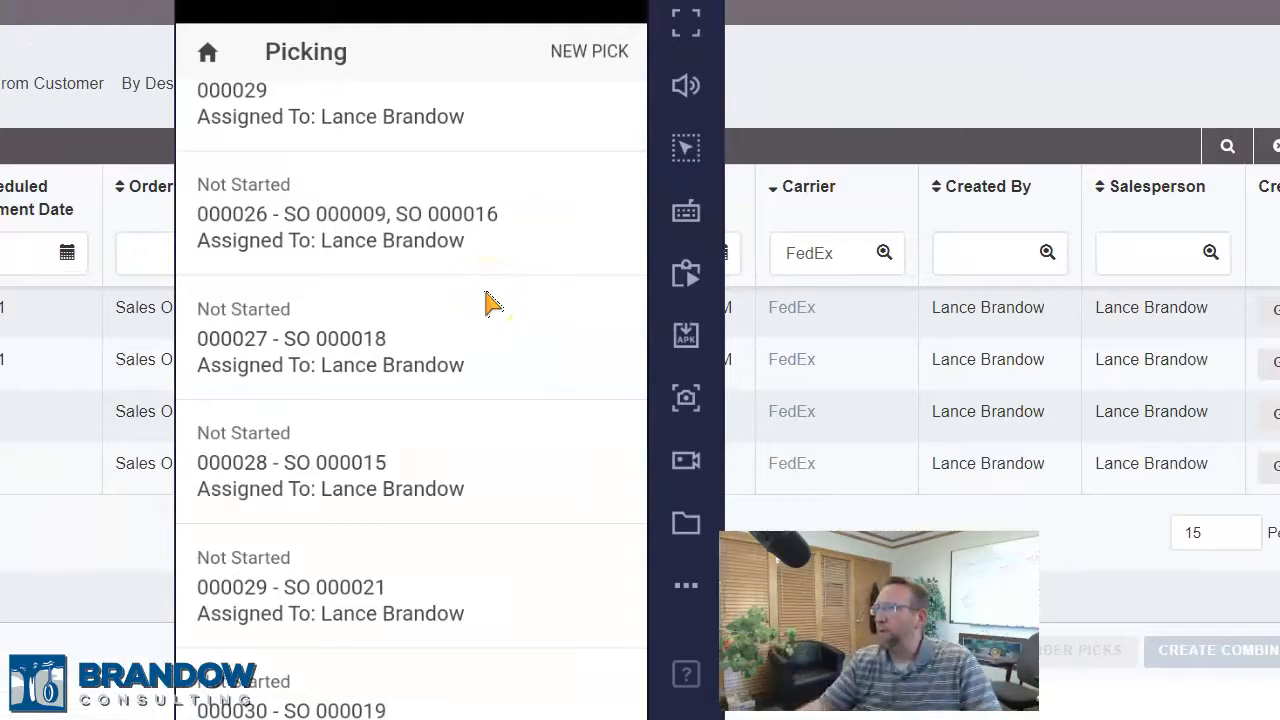
- Review the line items of the combined pick for the UPS orders on mobile, and return to the picks list on the web
{"action": "left_click", "coordinate": [362, 232]}
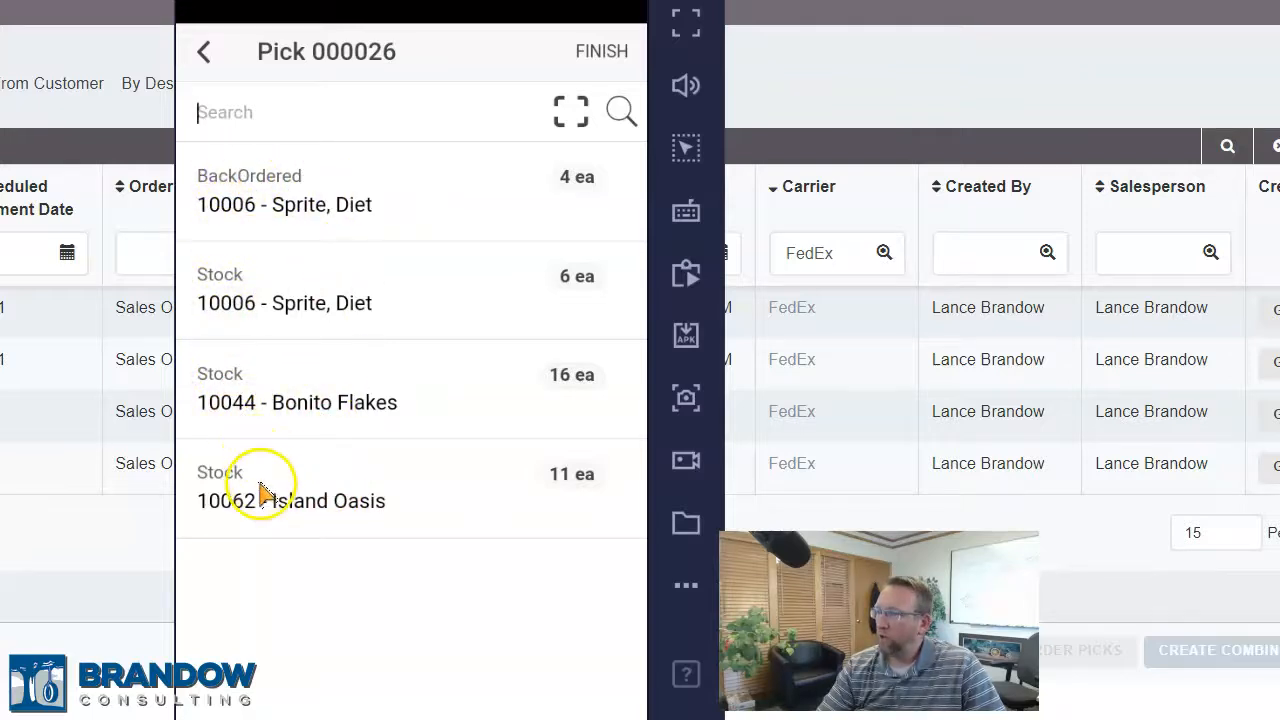
{"action": "left_click_drag", "start_coordinate": [480, 2], "coordinate": [0, 4]}
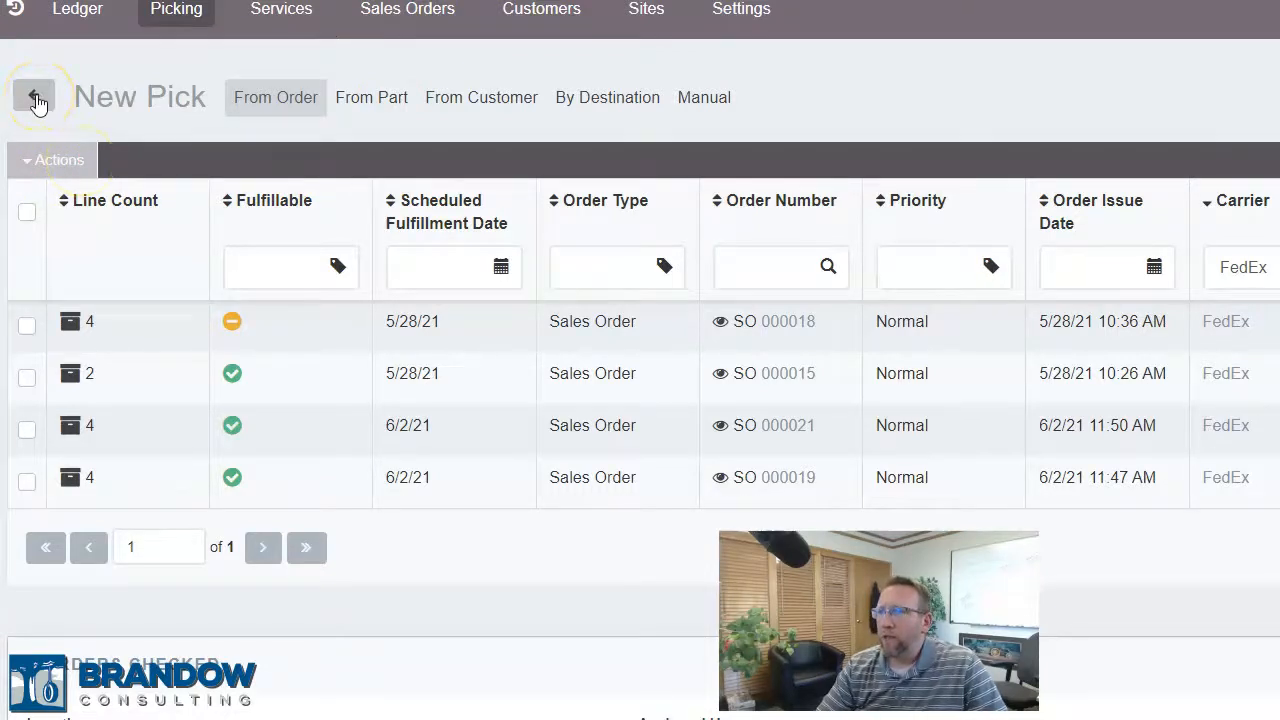
{"action": "left_click", "coordinate": [36, 98]}
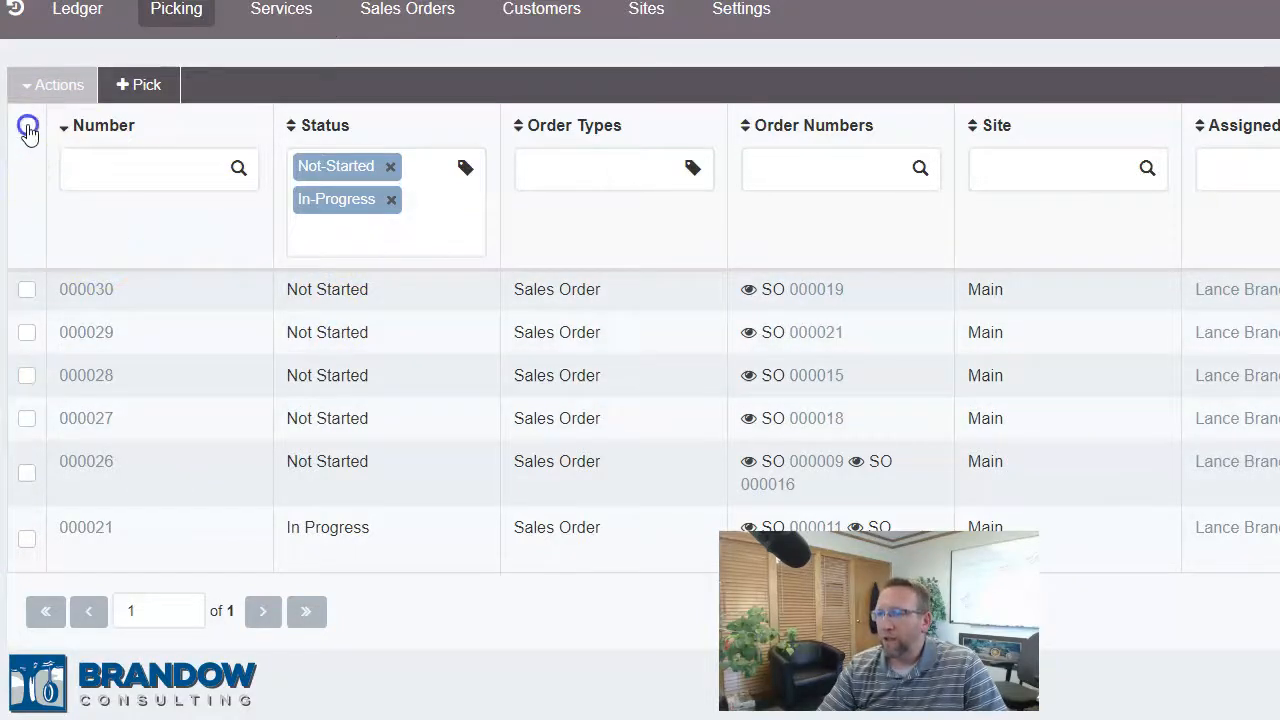
- Select all the listed picks, including the one in progress, and try to delete them
{"action": "left_click", "coordinate": [28, 128]}
{"action": "left_click", "coordinate": [45, 84]}
{"action": "left_click", "coordinate": [56, 122]}
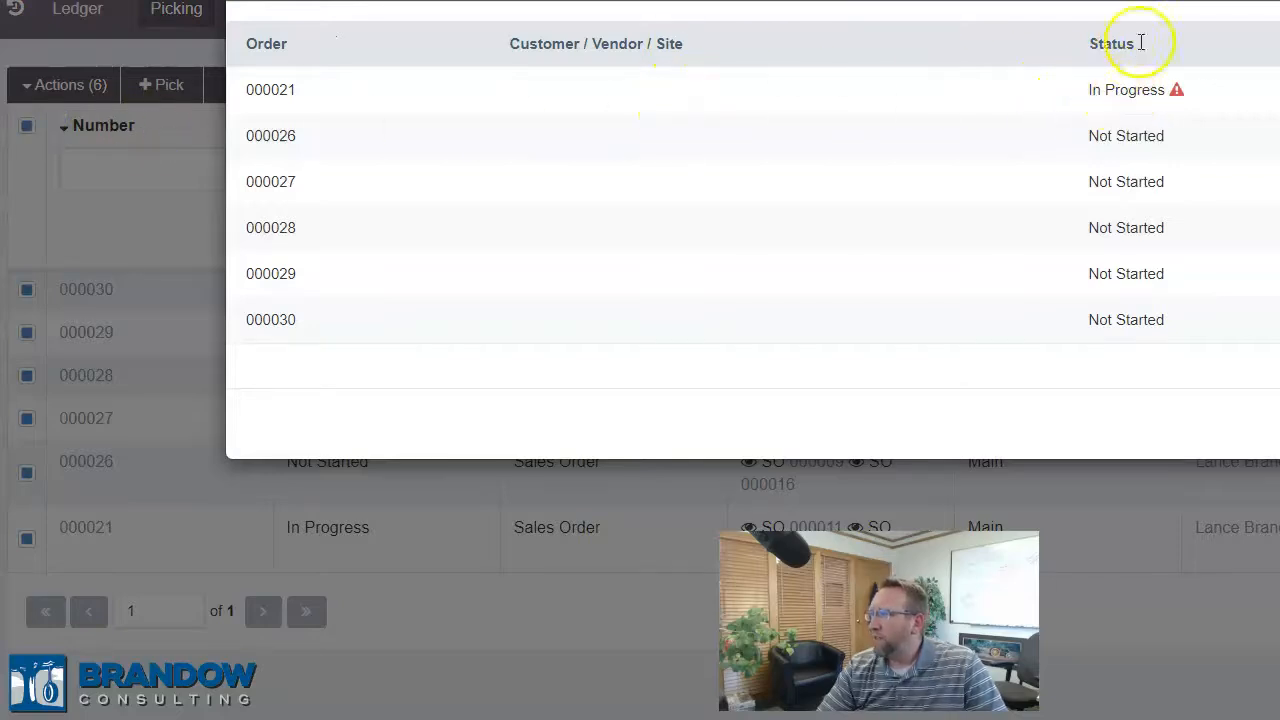
{"action": "left_click_drag", "start_coordinate": [244, 43], "coordinate": [582, 100]}
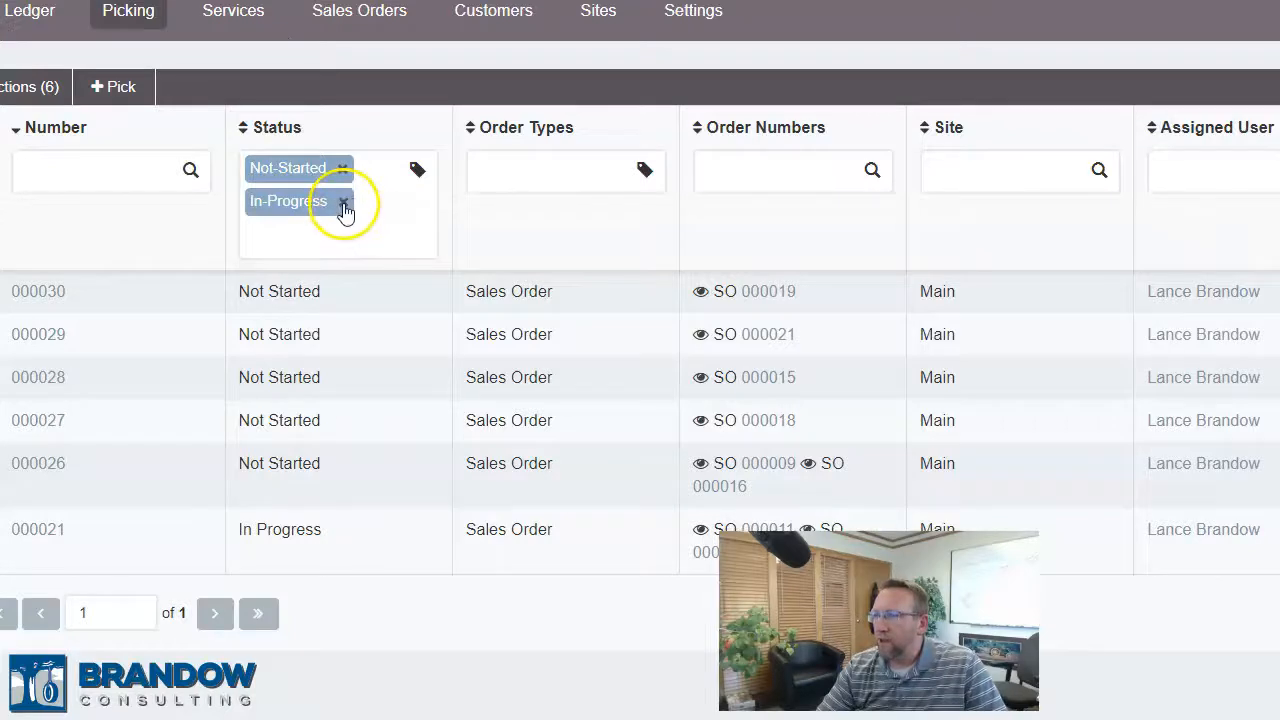
- Restrict the status filter to Not-Started and delete the selected picks
{"action": "left_click", "coordinate": [343, 203]}
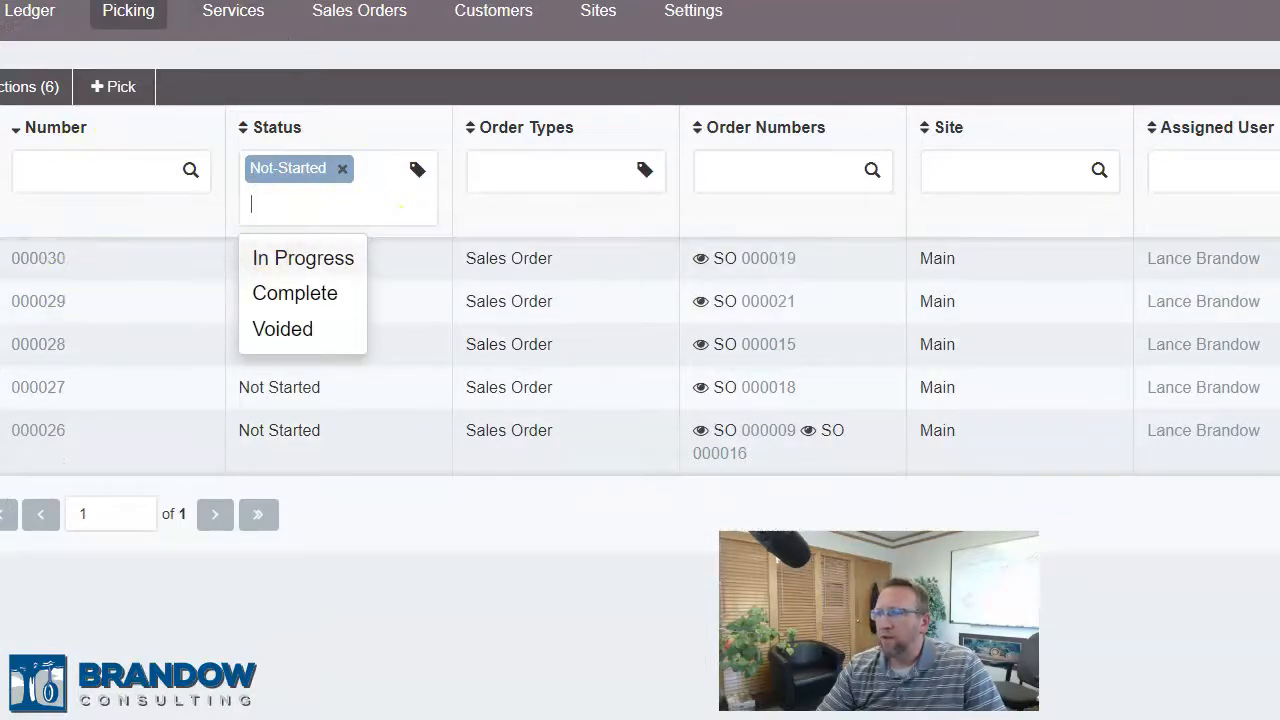
{"action": "left_click", "coordinate": [22, 86]}
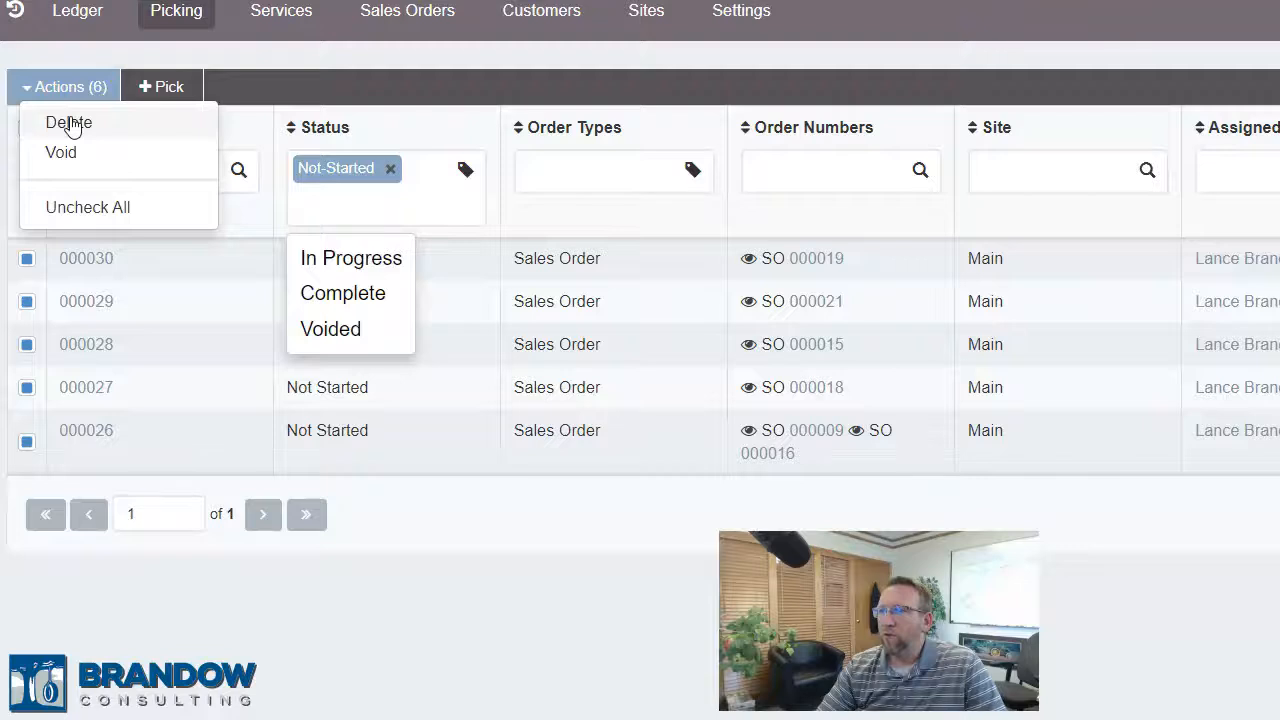
{"action": "left_click", "coordinate": [68, 122]}
{"action": "left_click", "coordinate": [1199, 440]}
{"action": "left_click", "coordinate": [1208, 140]}
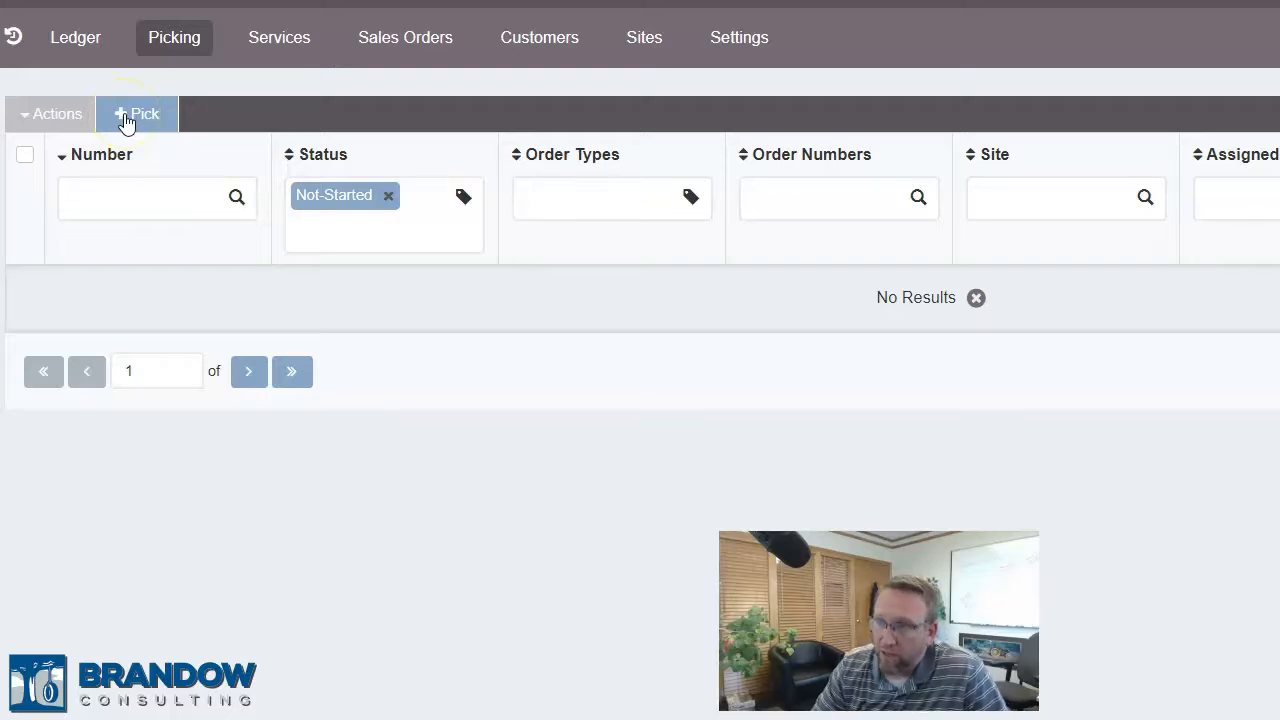
- Start a new pick from the list of available orders
{"action": "left_click", "coordinate": [126, 118]}
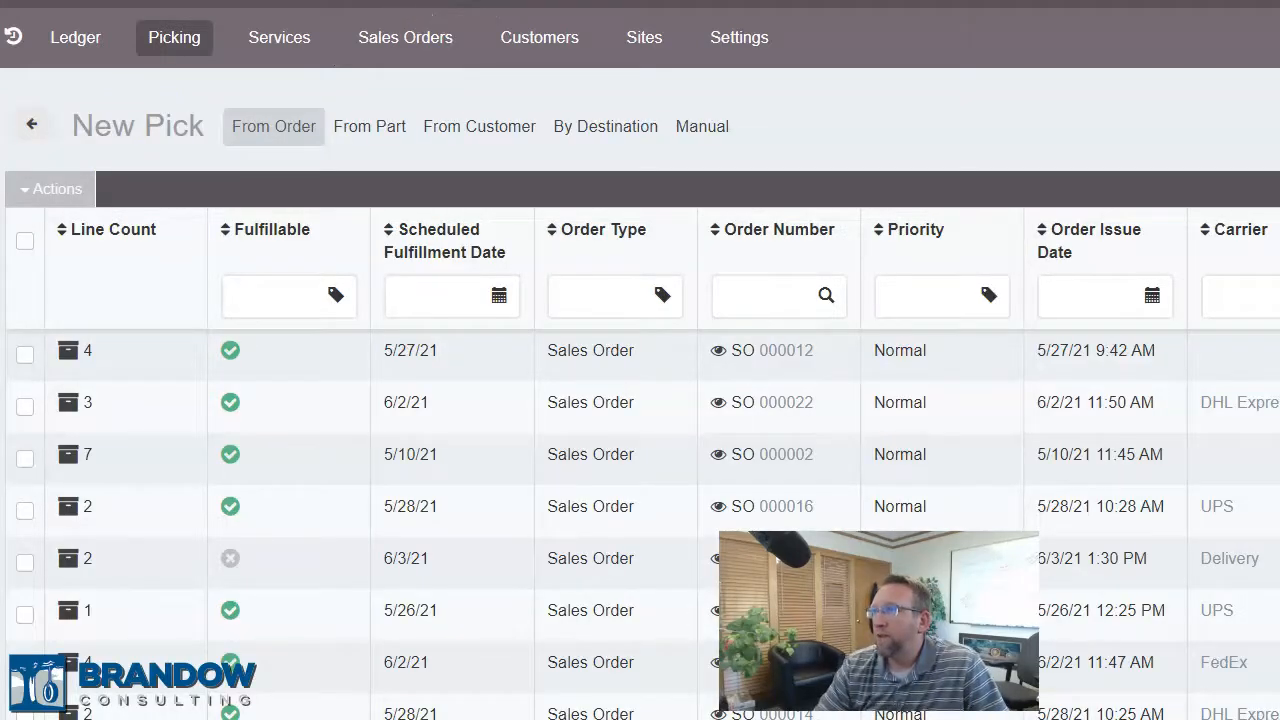
{"action": "left_click", "coordinate": [466, 5]}
{"action": "left_click", "coordinate": [797, 130]}
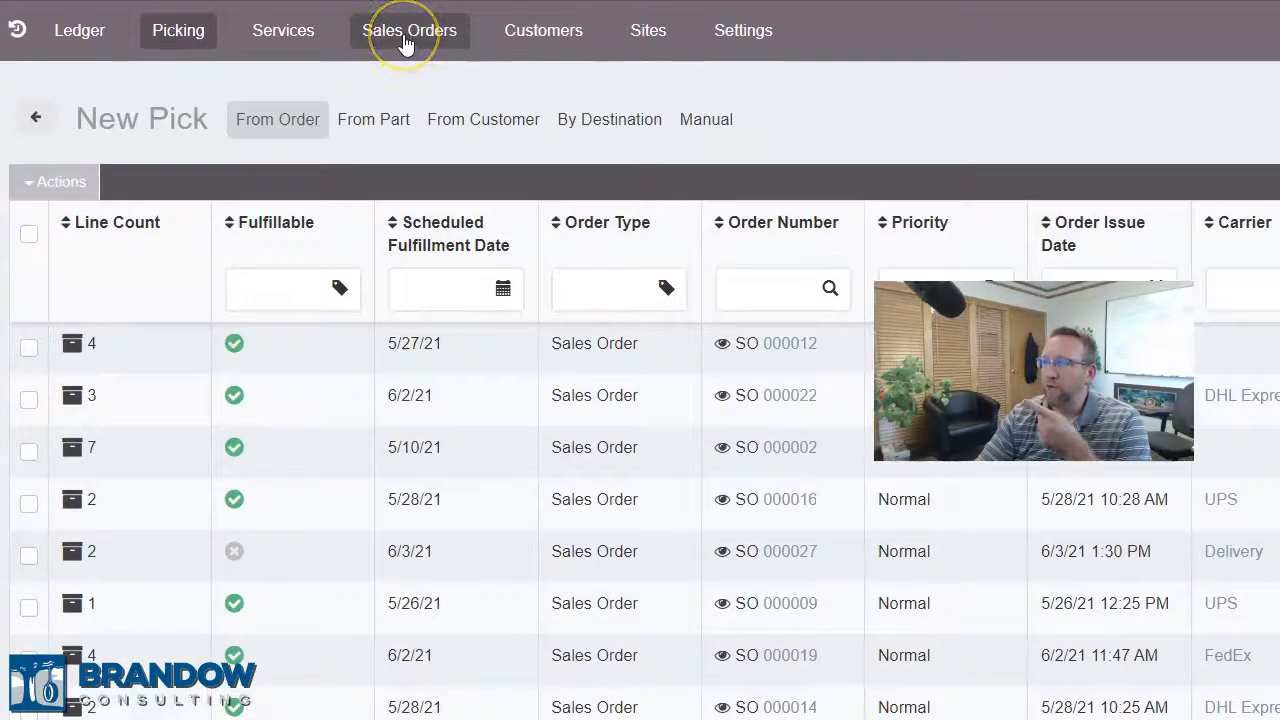
- Look at the picks, packs and shipments under a sales order's operations
{"action": "left_click", "coordinate": [405, 36]}
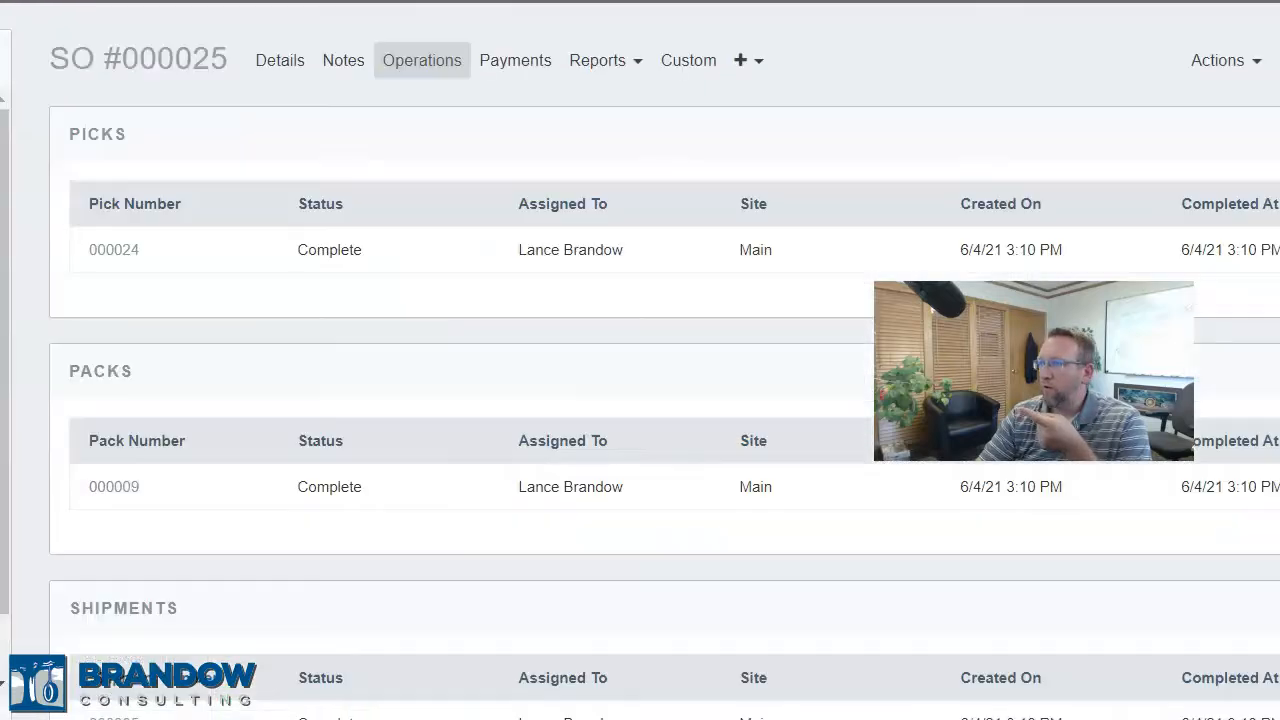
{"action": "left_click", "coordinate": [133, 62]}
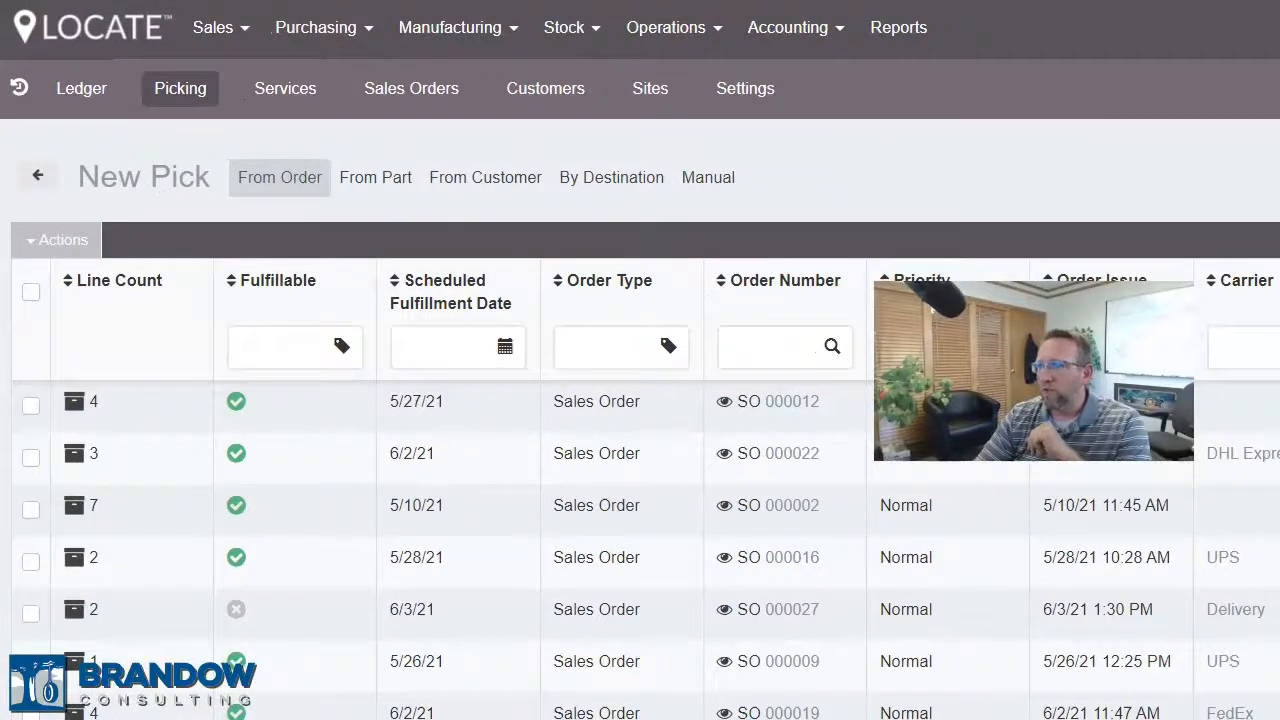
- Set the start of the scheduled fulfillment date filter to 12/01/2020
{"action": "left_click", "coordinate": [454, 467]}
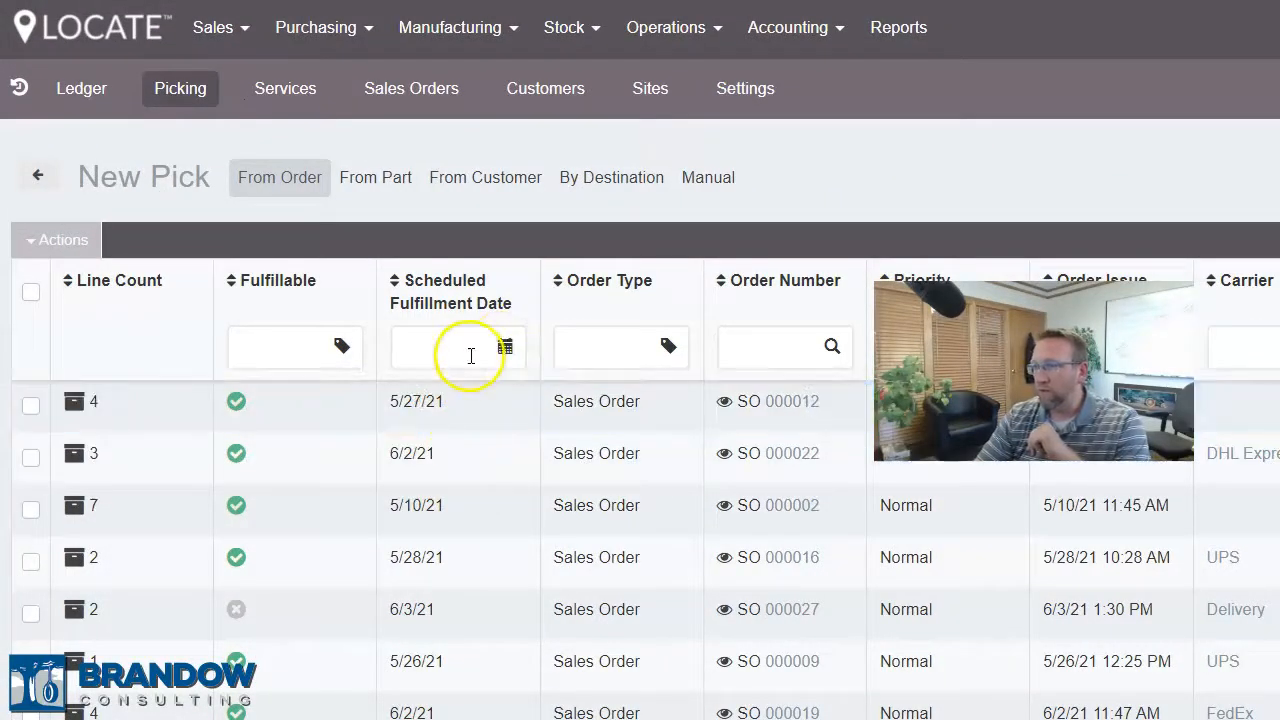
{"action": "left_click", "coordinate": [505, 347]}
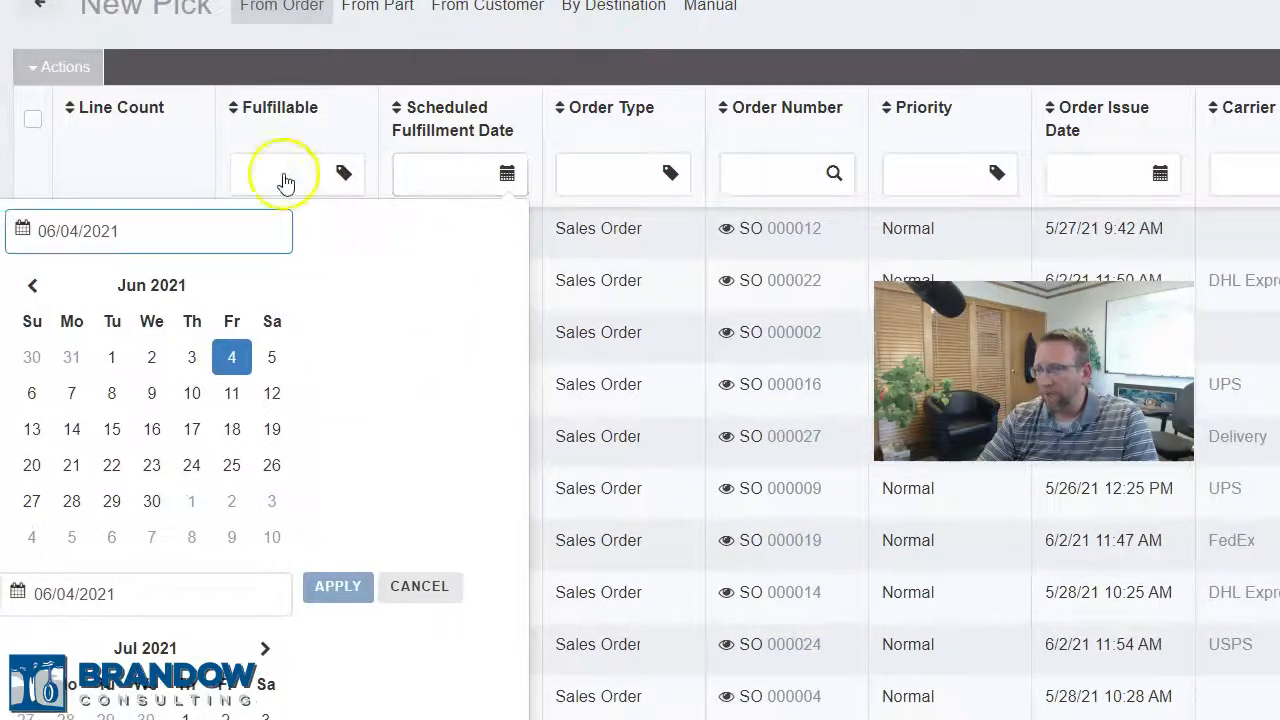
{"action": "scroll", "coordinate": [312, 331], "scroll_direction": "down", "scroll_amount": 5}
{"action": "scroll", "coordinate": [312, 331], "scroll_direction": "up", "scroll_amount": 5}
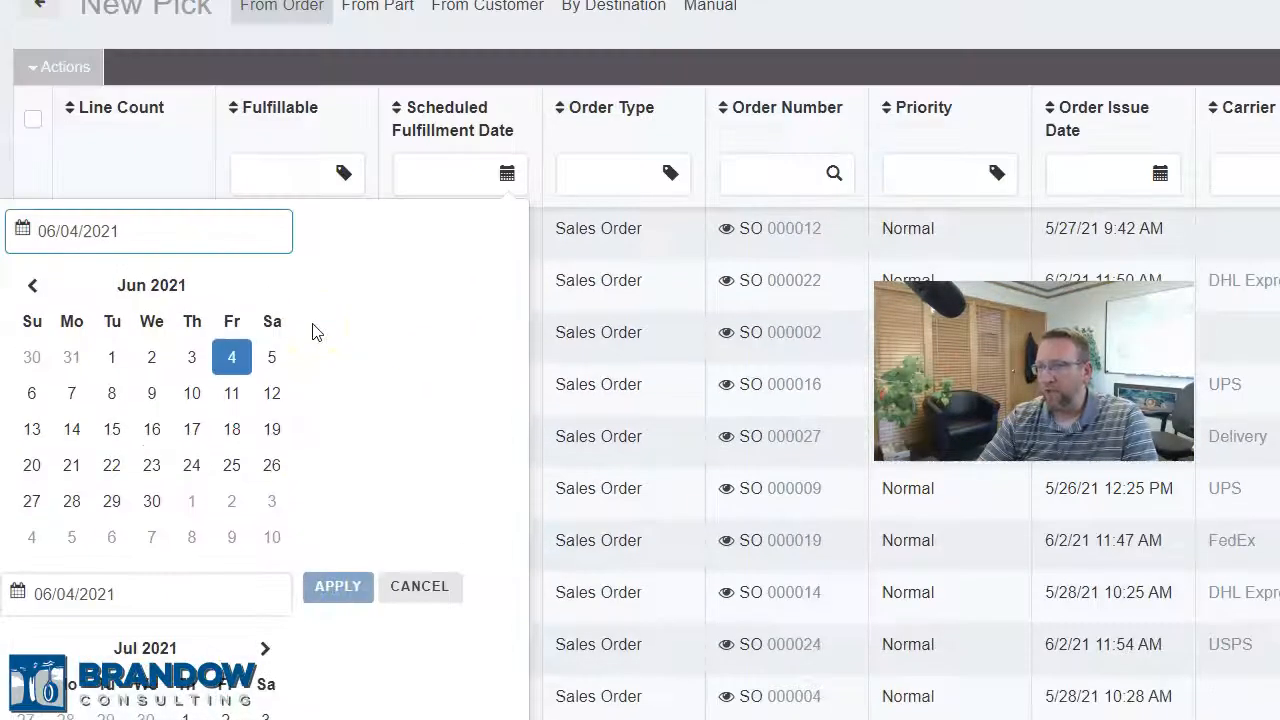
{"action": "left_click", "coordinate": [32, 285]}
{"action": "left_click", "coordinate": [32, 285]}
{"action": "left_click", "coordinate": [32, 285]}
{"action": "left_click", "coordinate": [32, 285]}
{"action": "left_click", "coordinate": [32, 285]}
{"action": "left_click", "coordinate": [32, 285]}
{"action": "left_click", "coordinate": [106, 357]}
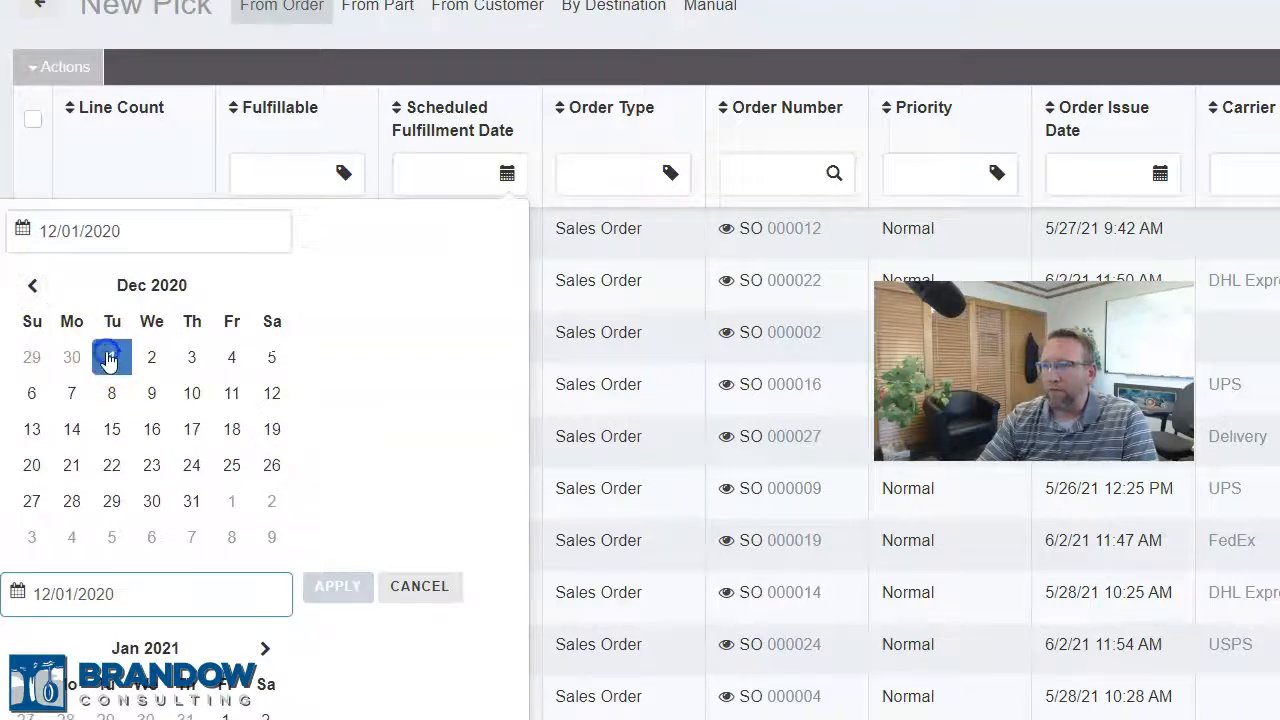
- Set the end of the scheduled fulfillment date range to 06/04/2021 and apply the filter
{"action": "scroll", "coordinate": [370, 287], "scroll_direction": "down", "scroll_amount": 5}
{"action": "left_click", "coordinate": [139, 95]}
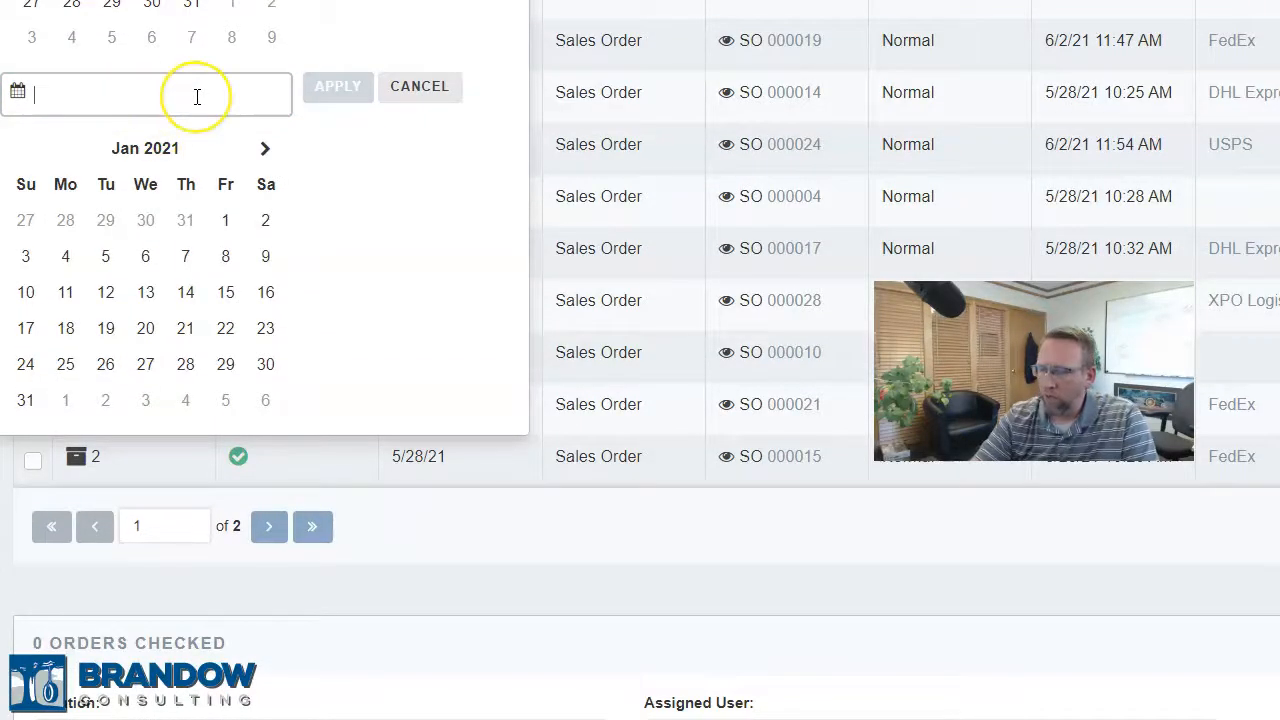
{"action": "scroll", "coordinate": [197, 97], "scroll_direction": "up", "scroll_amount": 5}
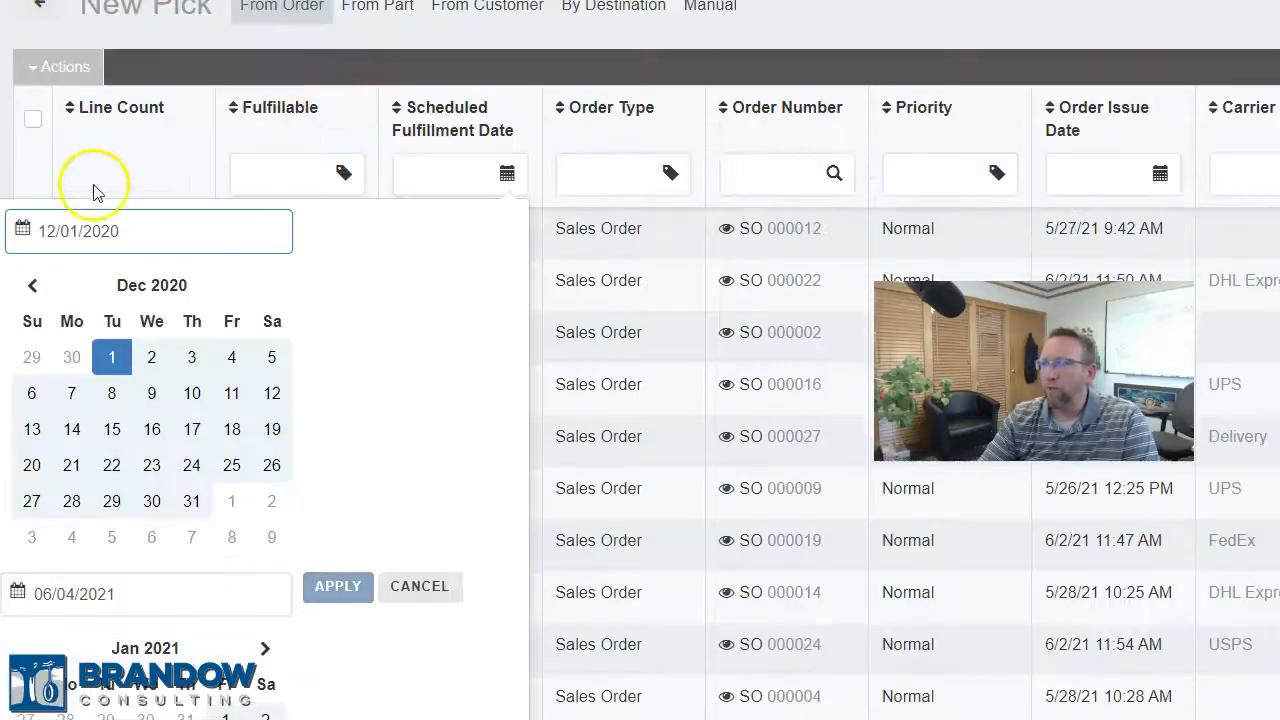
{"action": "scroll", "coordinate": [157, 350], "scroll_direction": "down", "scroll_amount": 5}
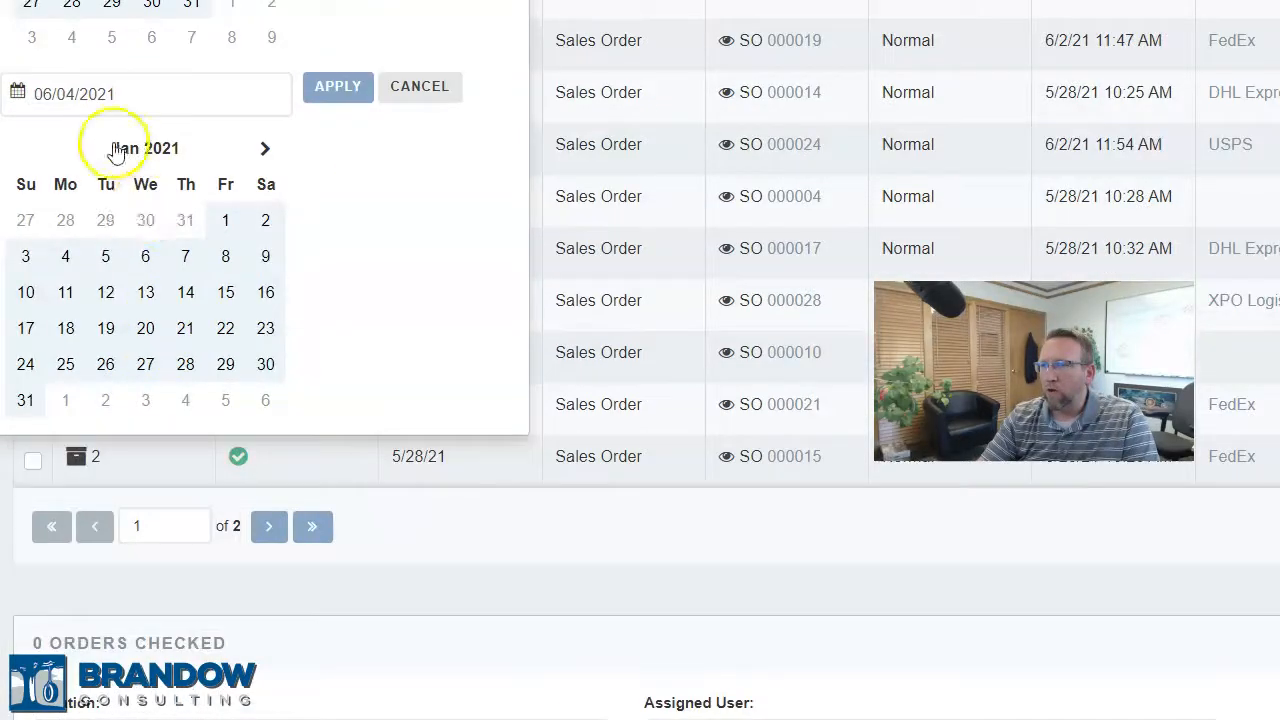
{"action": "left_click", "coordinate": [338, 92]}
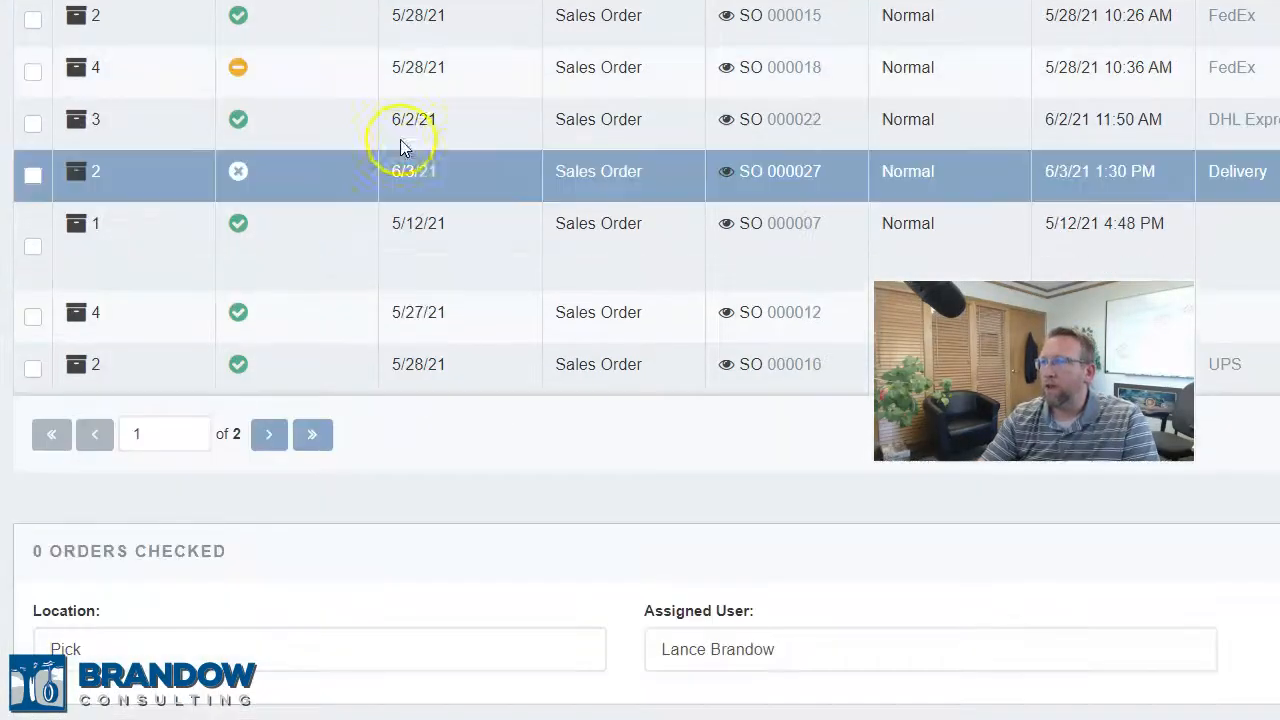
{"action": "scroll", "coordinate": [593, 306], "scroll_direction": "up", "scroll_amount": 5}
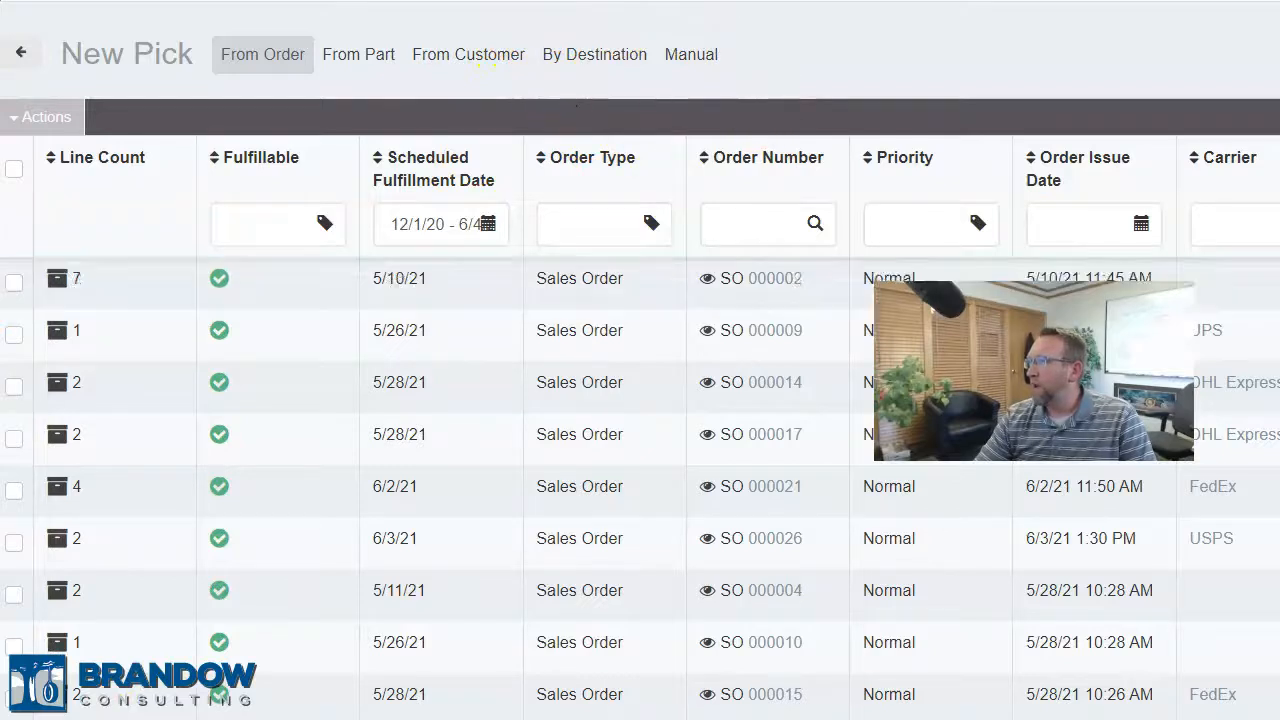
- Add the Customer column to the New Pick orders table directly after Multisite and save the layout
{"action": "scroll", "coordinate": [600, 240], "scroll_direction": "up", "scroll_amount": 2}
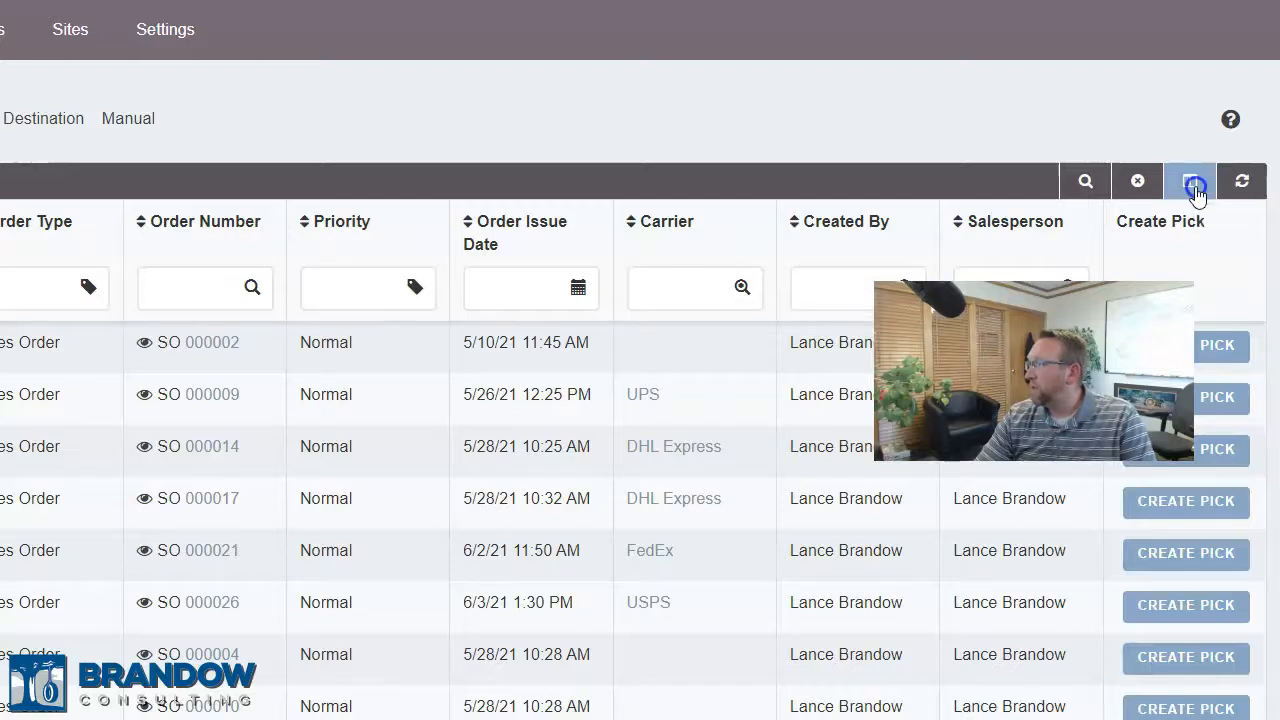
{"action": "left_click", "coordinate": [1194, 185]}
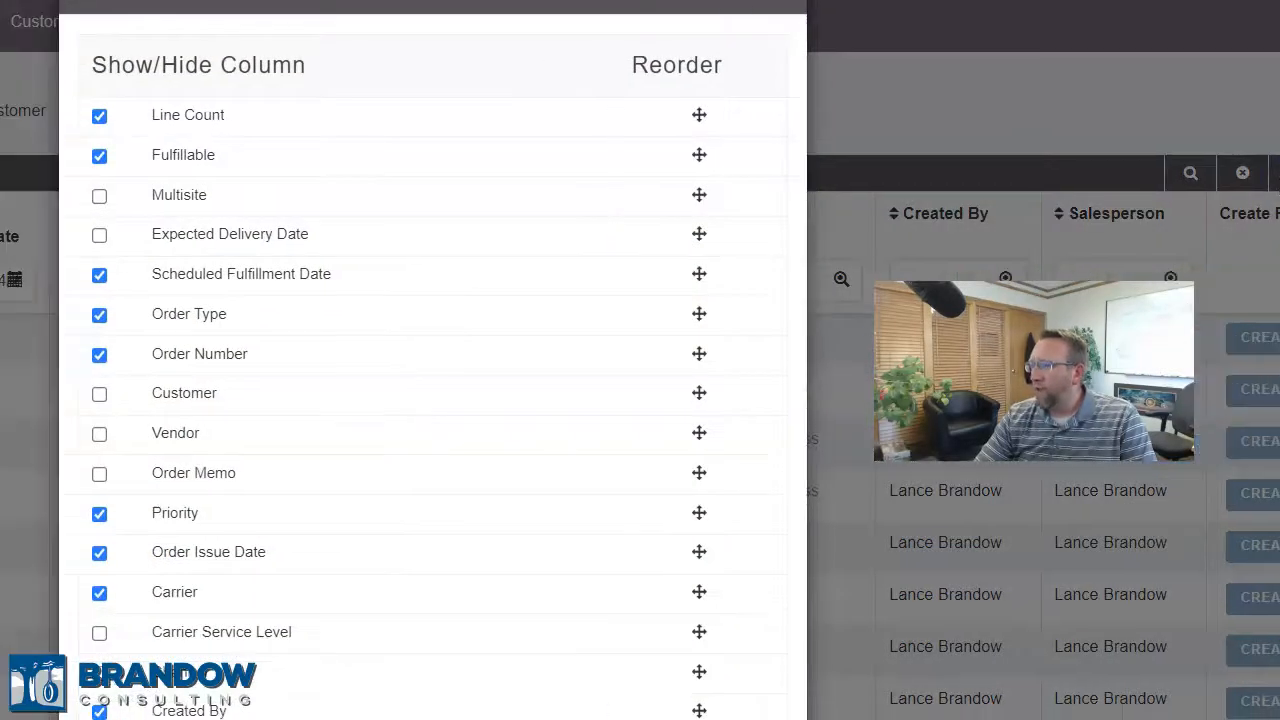
{"action": "scroll", "coordinate": [253, 202], "scroll_direction": "down", "scroll_amount": 2}
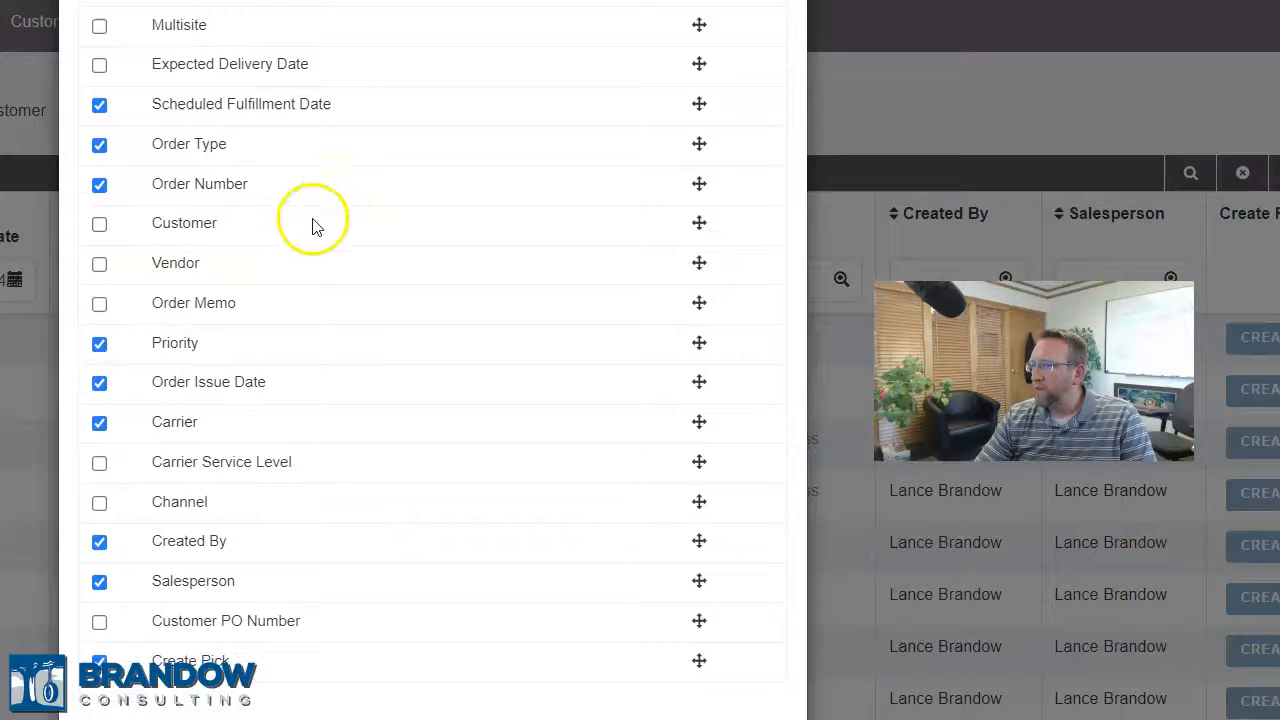
{"action": "scroll", "coordinate": [312, 226], "scroll_direction": "up", "scroll_amount": 2}
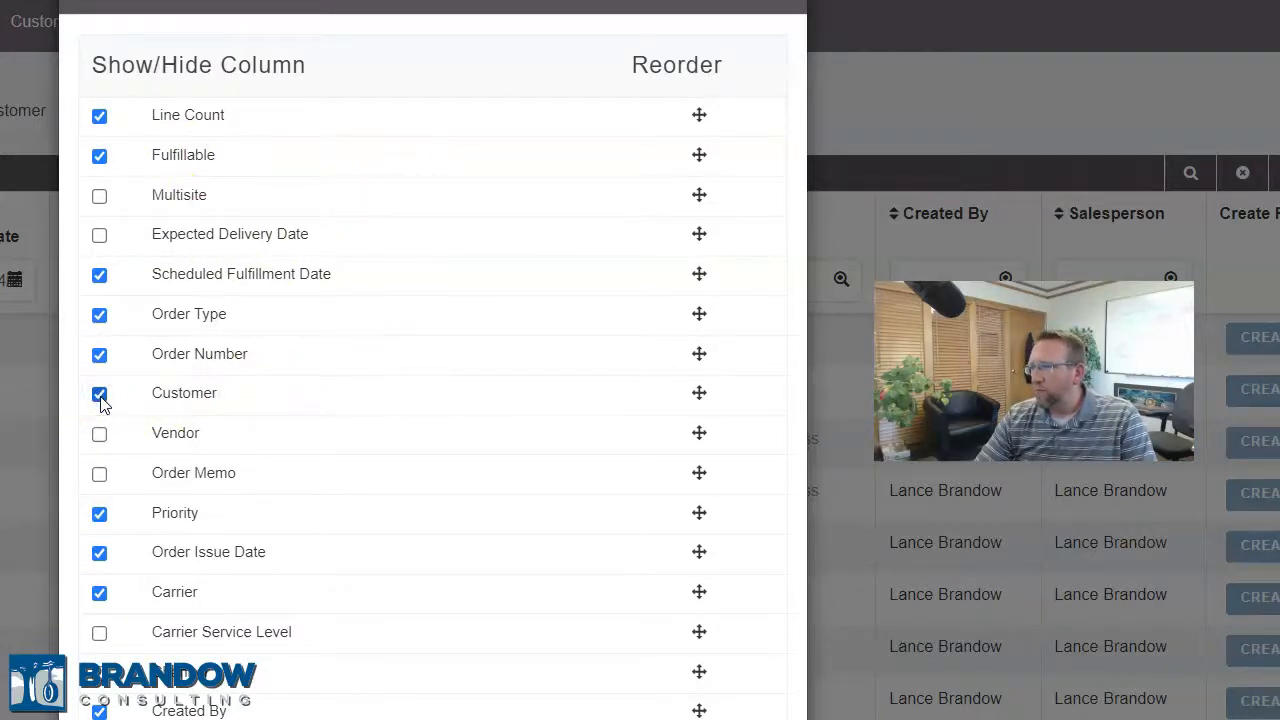
{"action": "left_click_drag", "start_coordinate": [694, 394], "coordinate": [697, 220]}
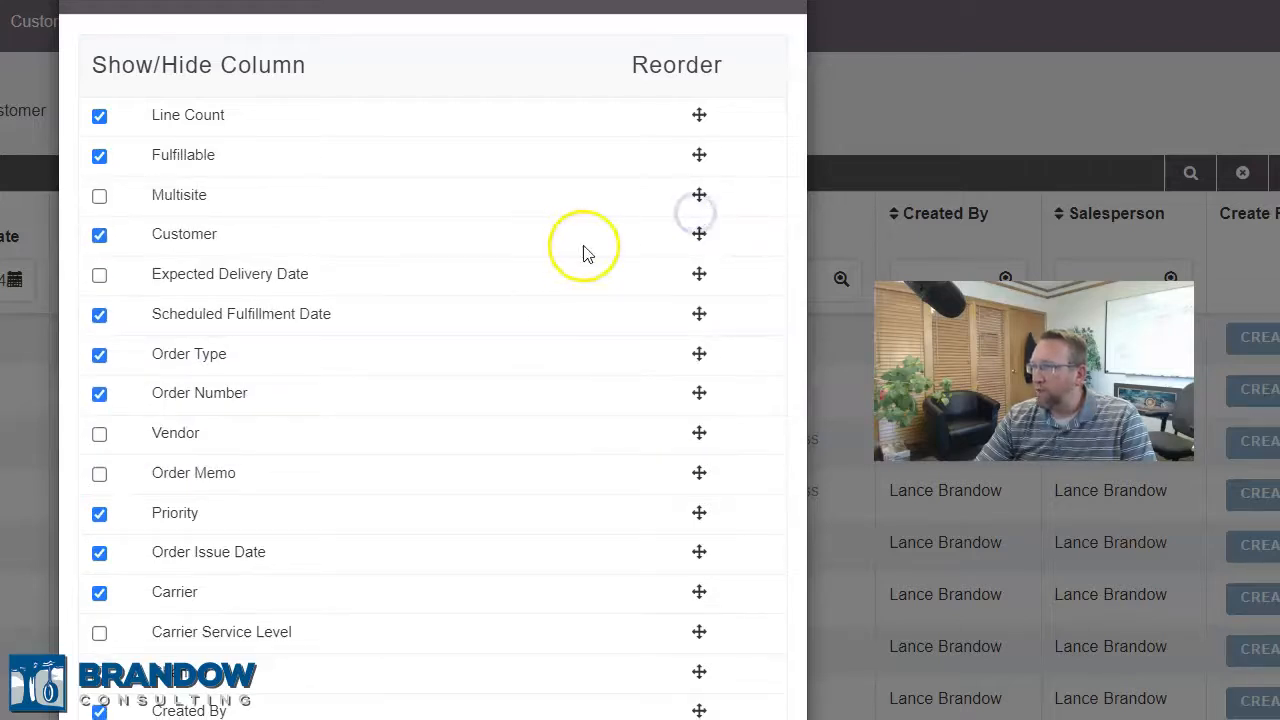
{"action": "scroll", "coordinate": [337, 354], "scroll_direction": "down", "scroll_amount": 2}
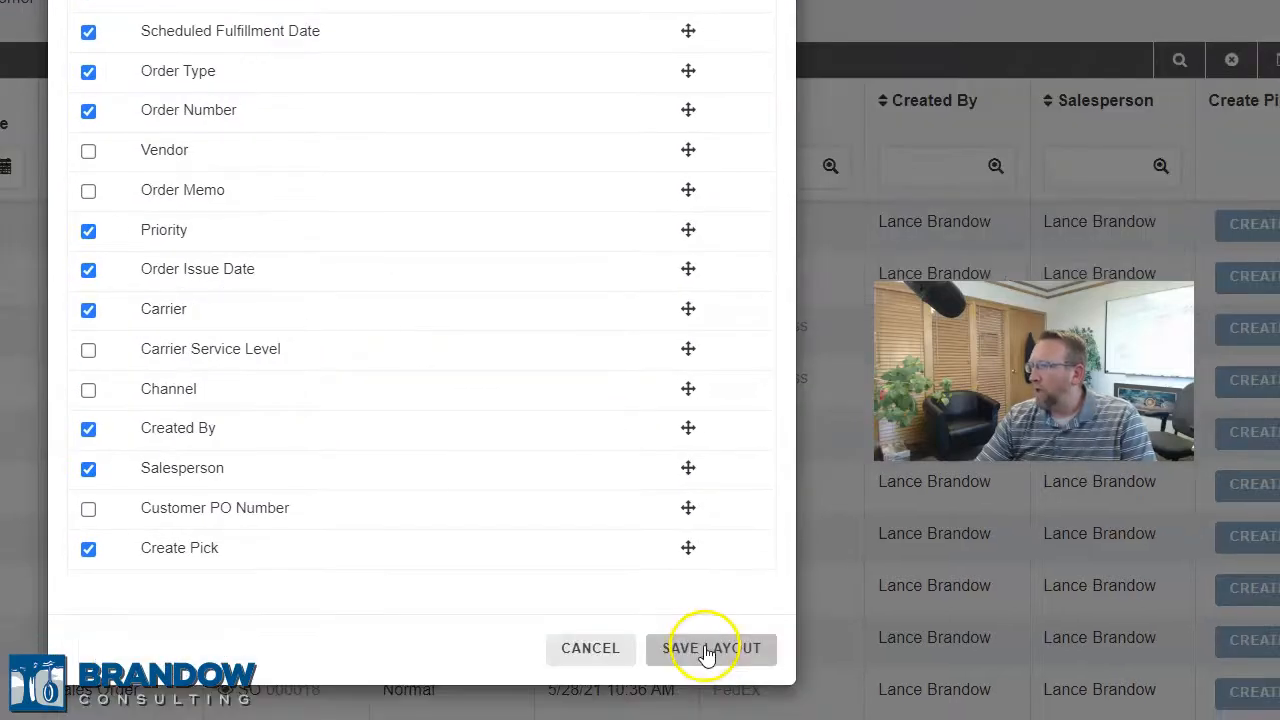
{"action": "left_click", "coordinate": [707, 650]}
{"action": "left_click", "coordinate": [843, 388]}
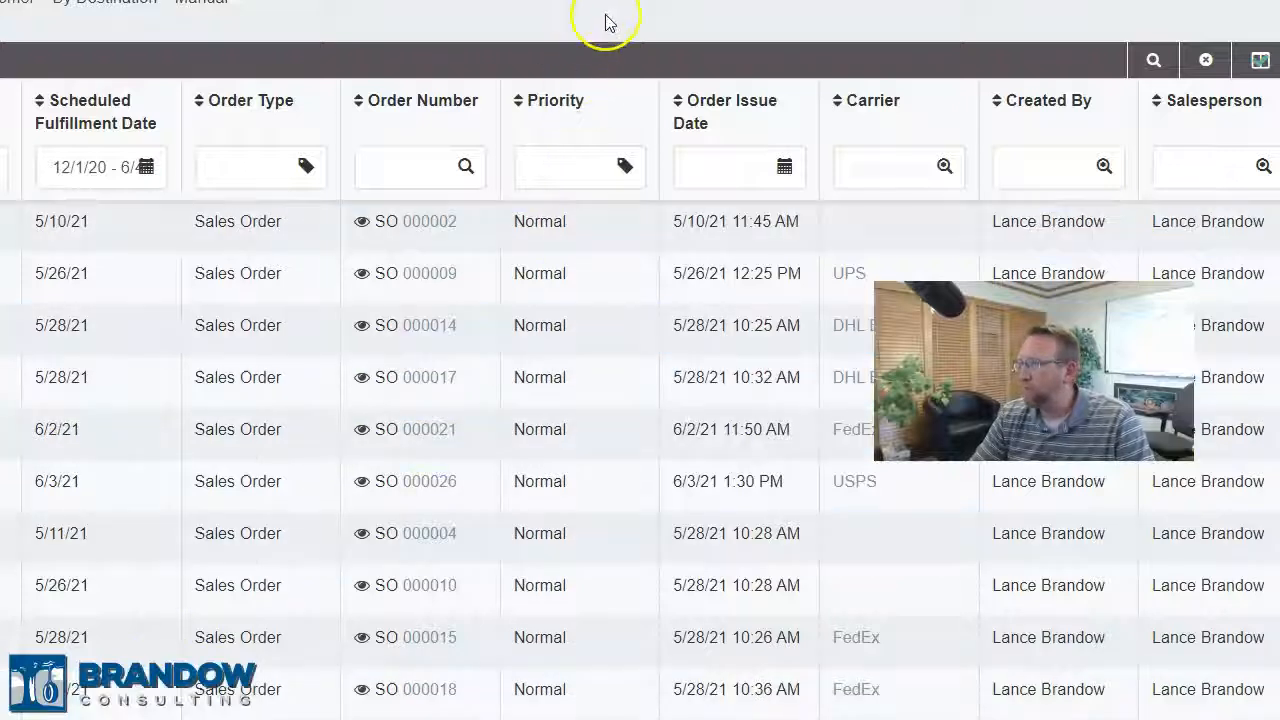
- Look through the customers of the orders in the date-filtered list
{"action": "scroll", "coordinate": [380, 357], "scroll_direction": "down", "scroll_amount": 5}
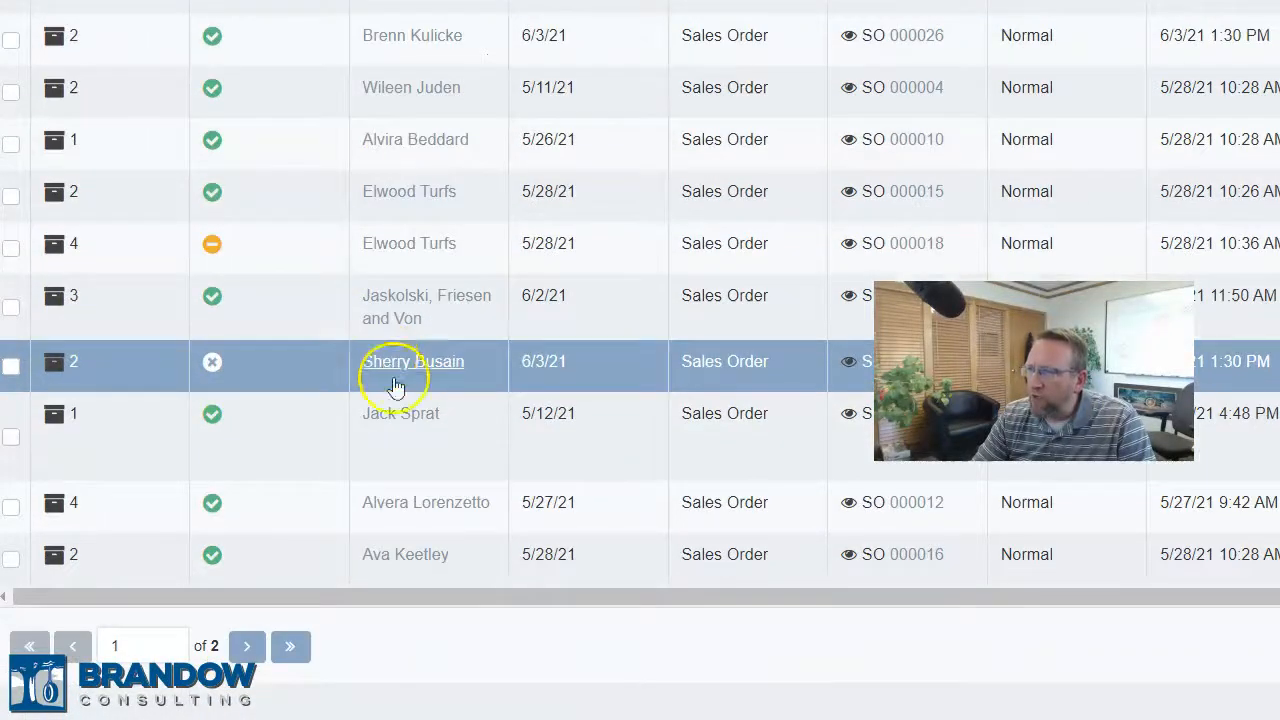
{"action": "scroll", "coordinate": [417, 444], "scroll_direction": "up", "scroll_amount": 5}
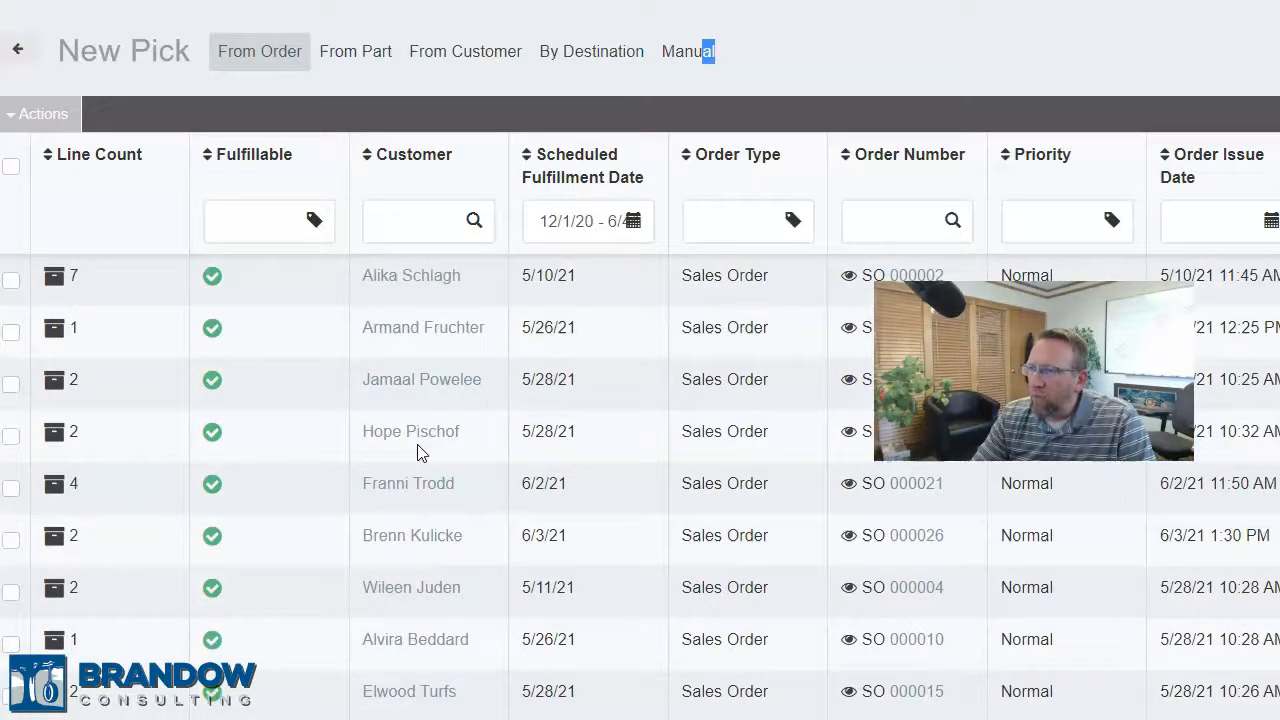
{"action": "left_click", "coordinate": [414, 166]}
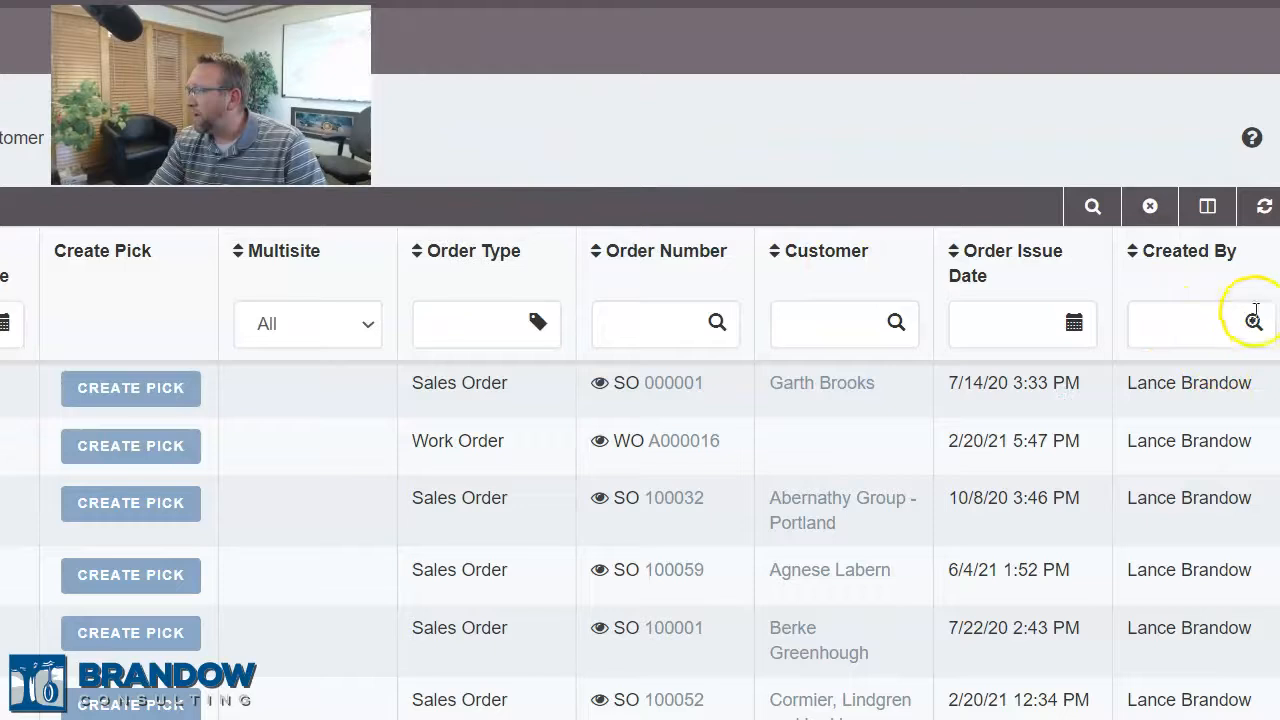
- Examine the other database's list of pickable orders for customers that have several orders
{"action": "scroll", "coordinate": [907, 65], "scroll_direction": "down", "scroll_amount": 3}
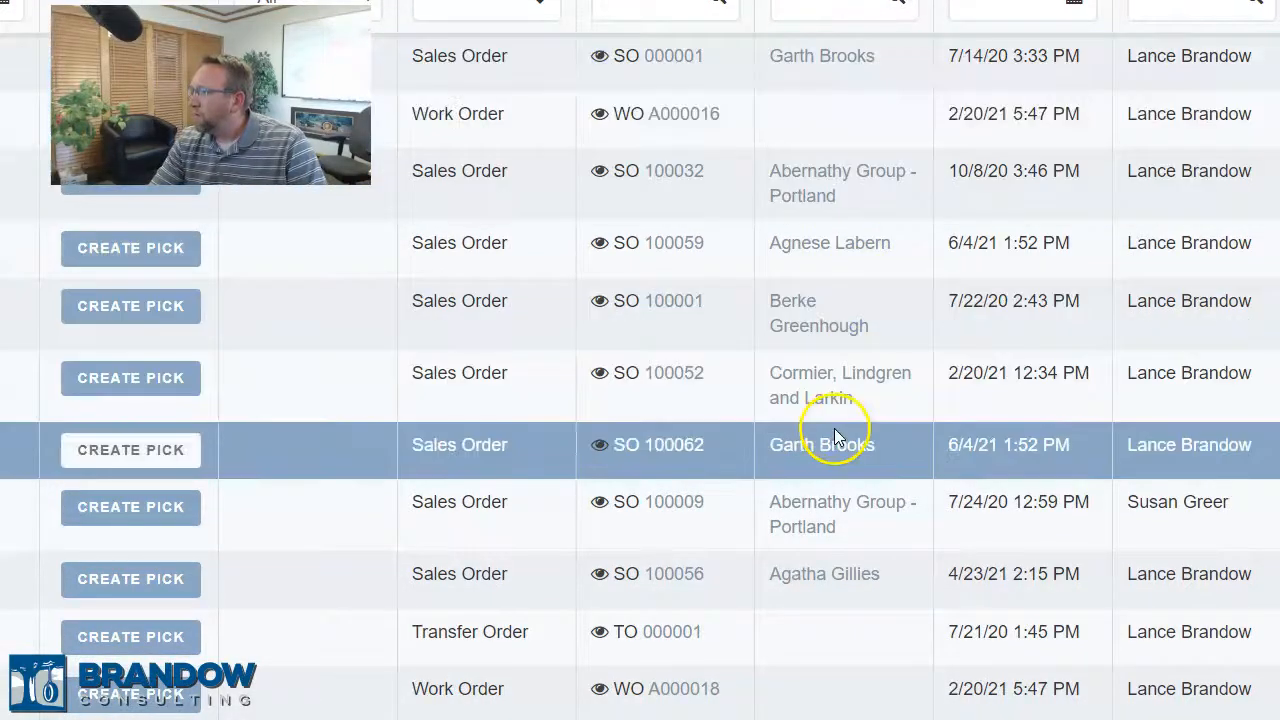
{"action": "scroll", "coordinate": [835, 440], "scroll_direction": "down", "scroll_amount": 5}
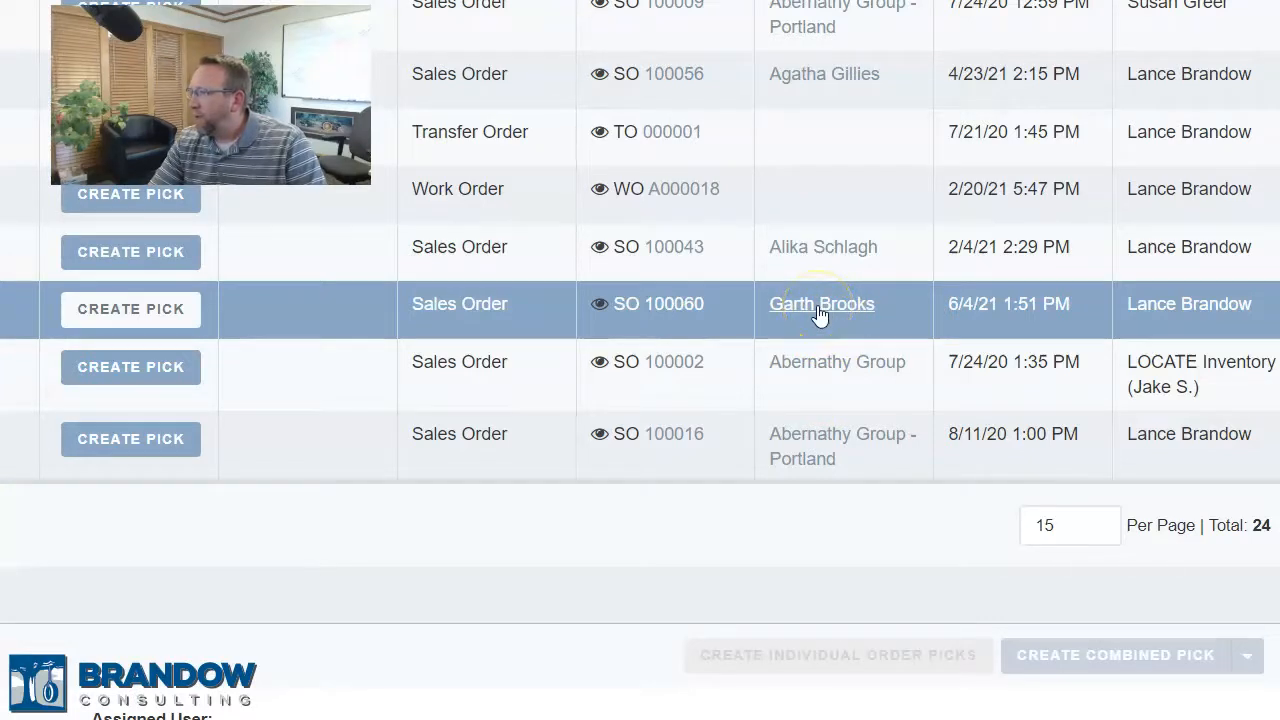
{"action": "scroll", "coordinate": [668, 478], "scroll_direction": "up", "scroll_amount": 5}
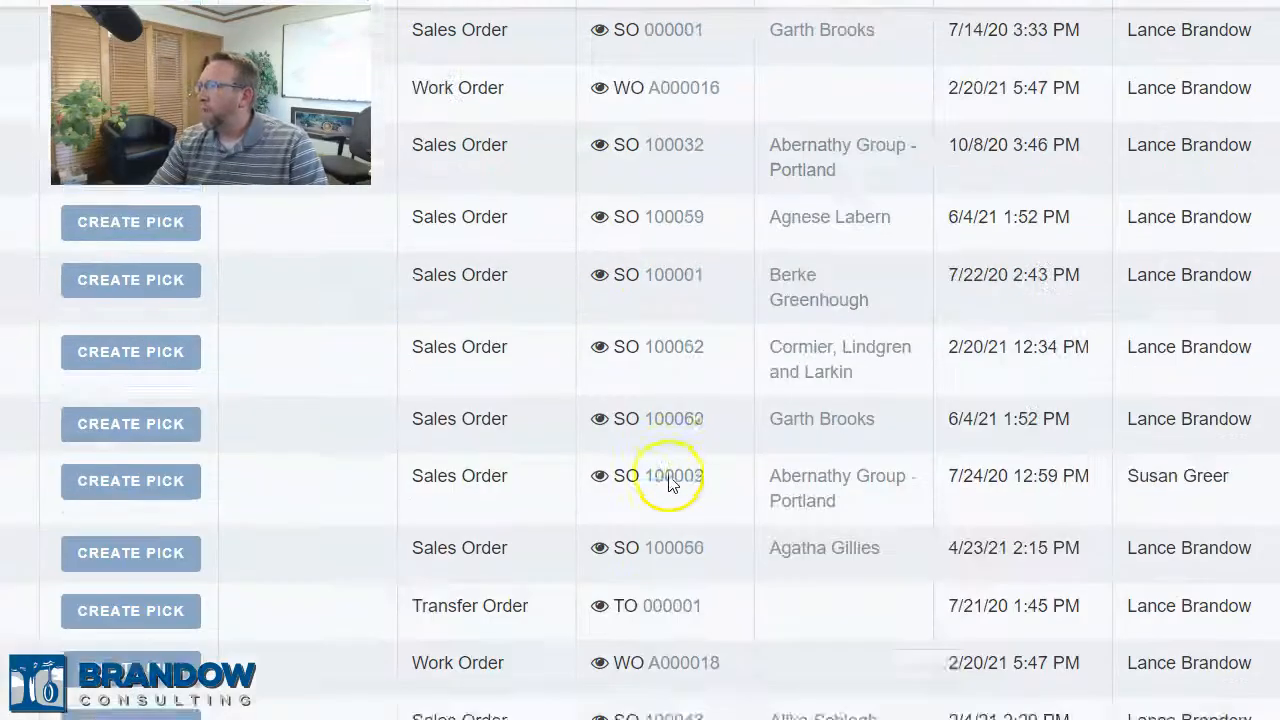
{"action": "scroll", "coordinate": [668, 480], "scroll_direction": "down", "scroll_amount": 8}
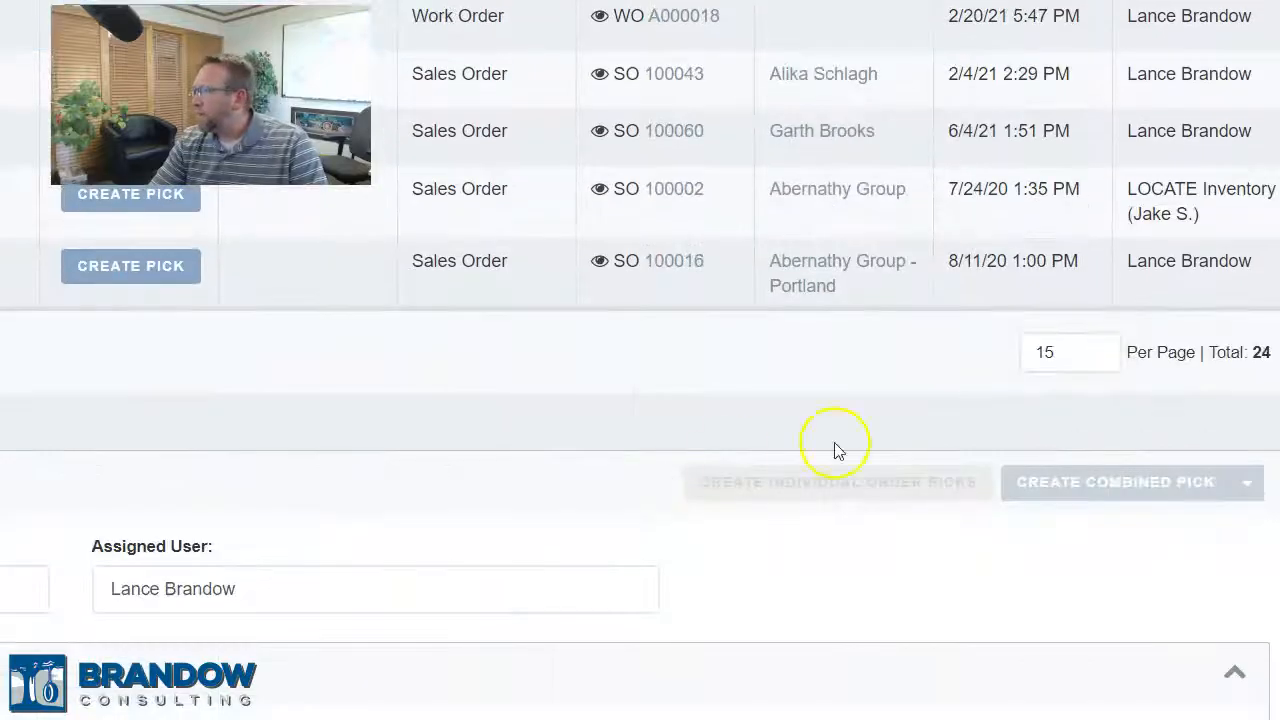
- Show the orders available for picking grouped by customer and set the Multisite filter to No
{"action": "scroll", "coordinate": [757, 326], "scroll_direction": "up", "scroll_amount": 10}
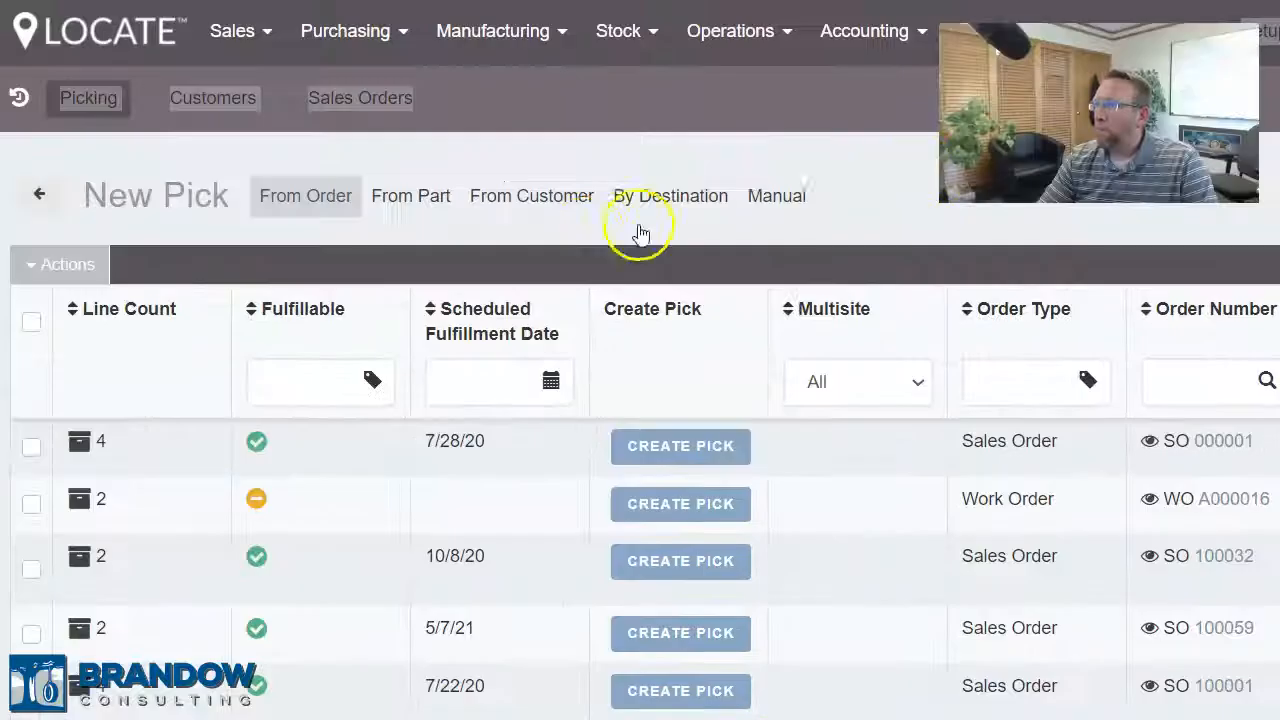
{"action": "left_click", "coordinate": [524, 200]}
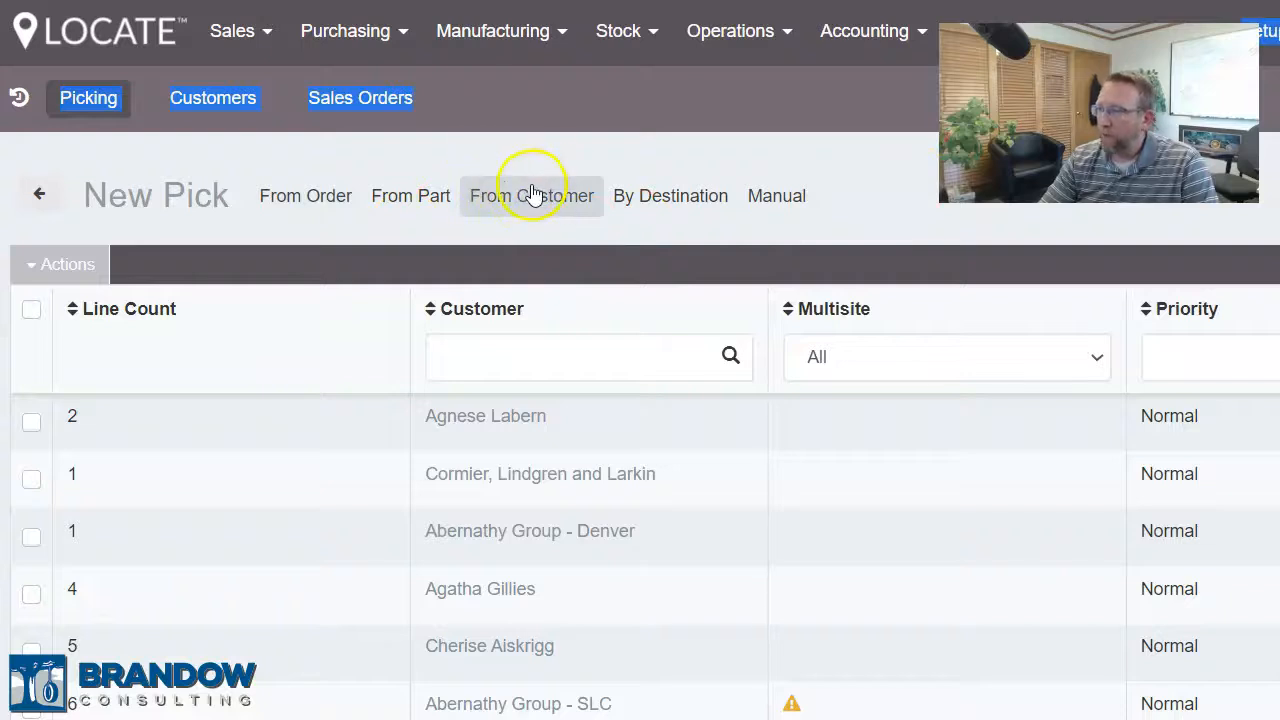
{"action": "left_click", "coordinate": [868, 358]}
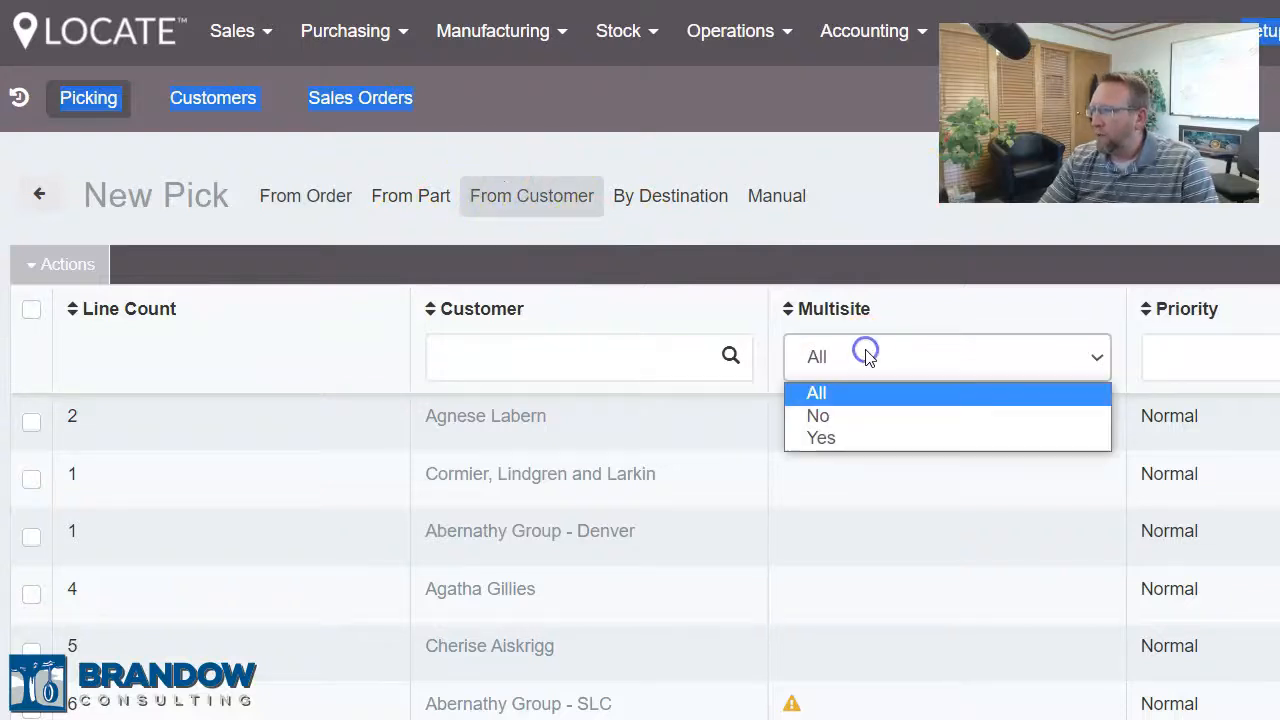
{"action": "left_click", "coordinate": [827, 416]}
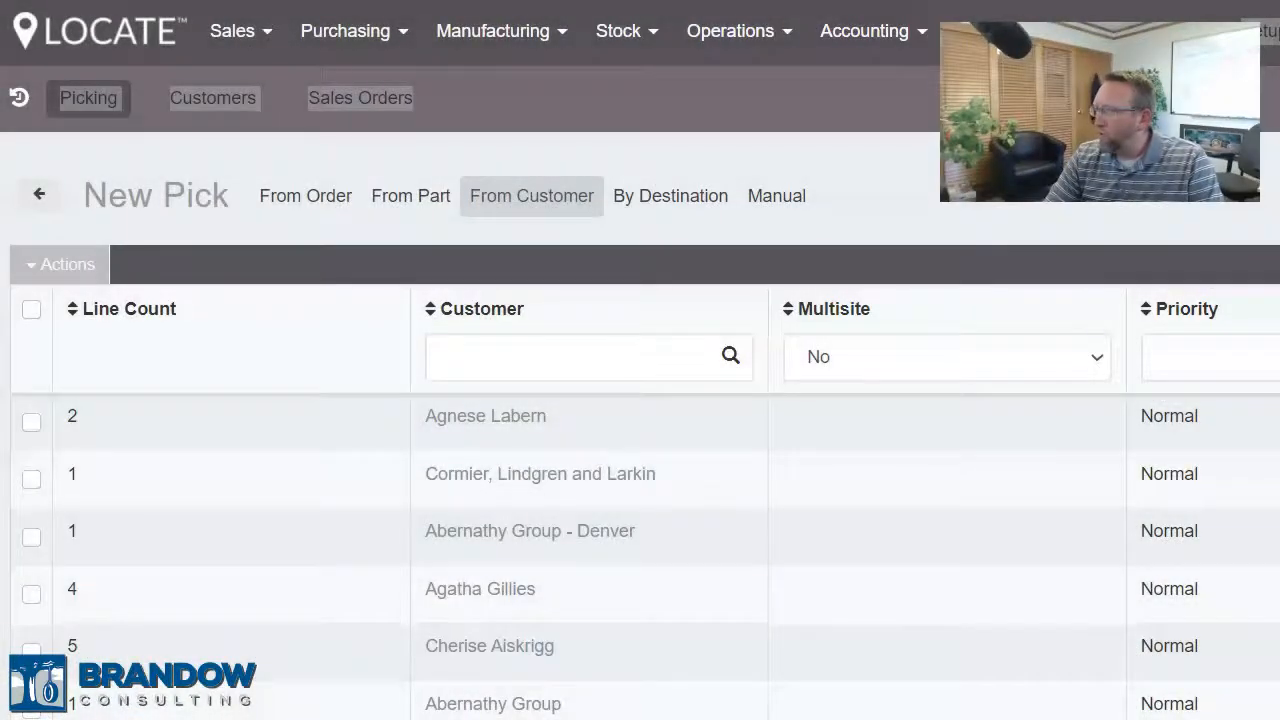
- Create a pick for the last customer in the filtered list, open it and look through its lines
{"action": "scroll", "coordinate": [995, 217], "scroll_direction": "down", "scroll_amount": 3}
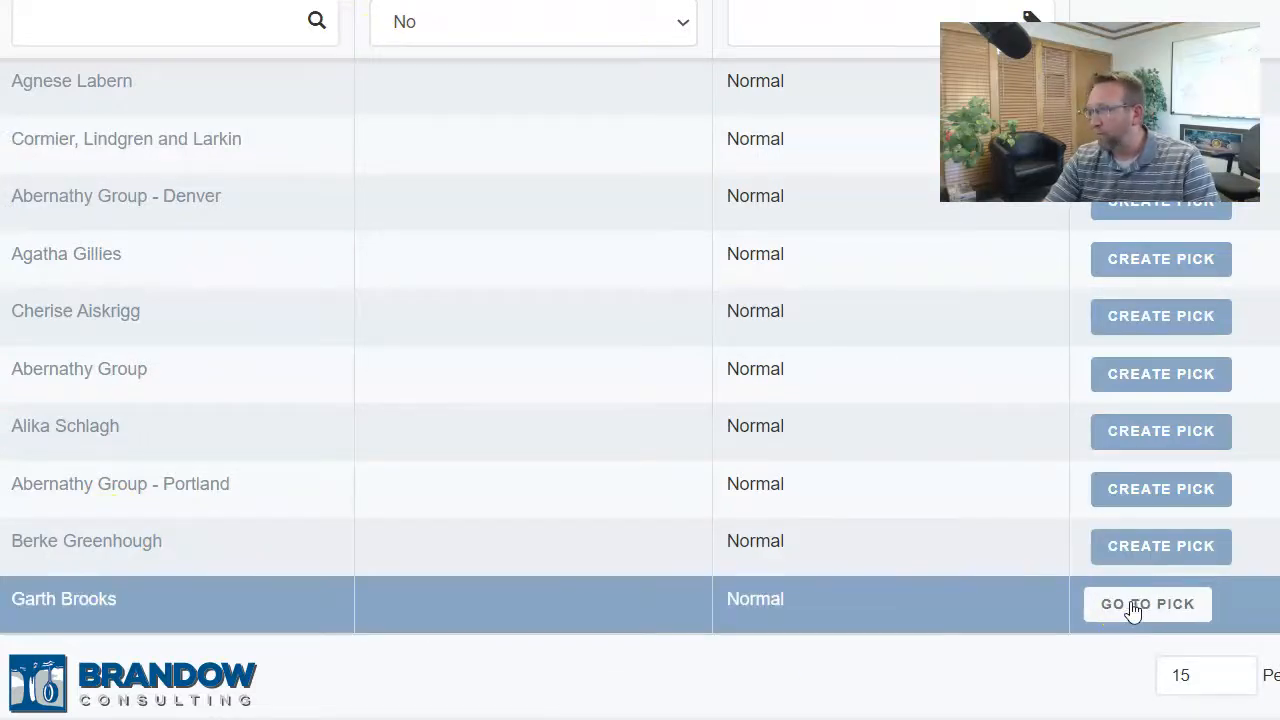
{"action": "left_click", "coordinate": [1133, 606]}
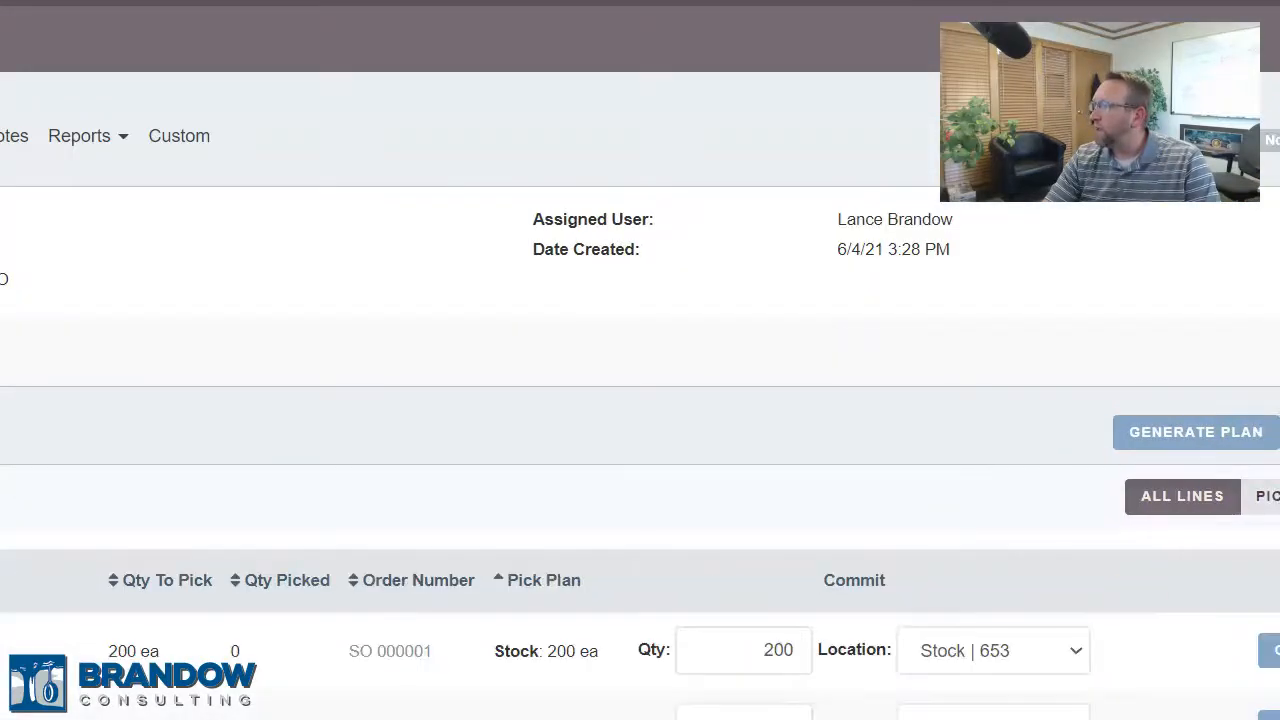
{"action": "scroll", "coordinate": [640, 360], "scroll_direction": "down", "scroll_amount": 6}
{"action": "scroll", "coordinate": [640, 360], "scroll_direction": "down", "scroll_amount": 1}
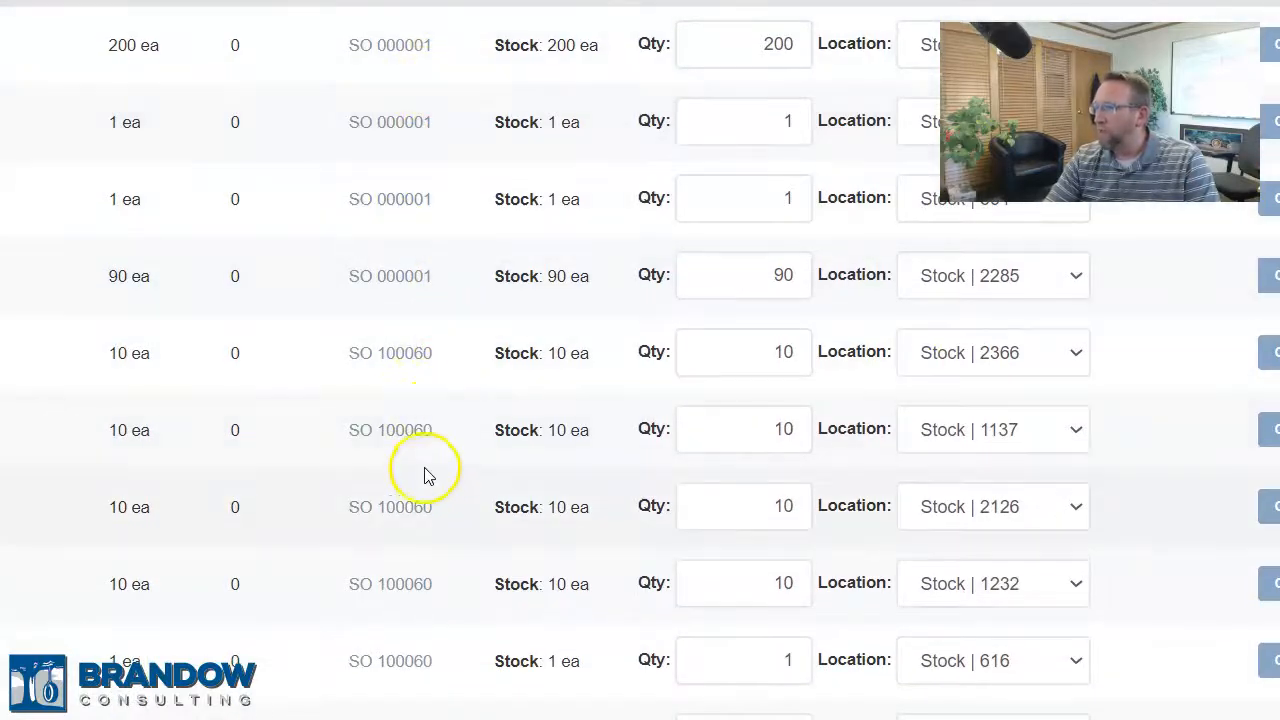
{"action": "scroll", "coordinate": [423, 477], "scroll_direction": "down", "scroll_amount": 1}
{"action": "scroll", "coordinate": [403, 617], "scroll_direction": "down", "scroll_amount": 2}
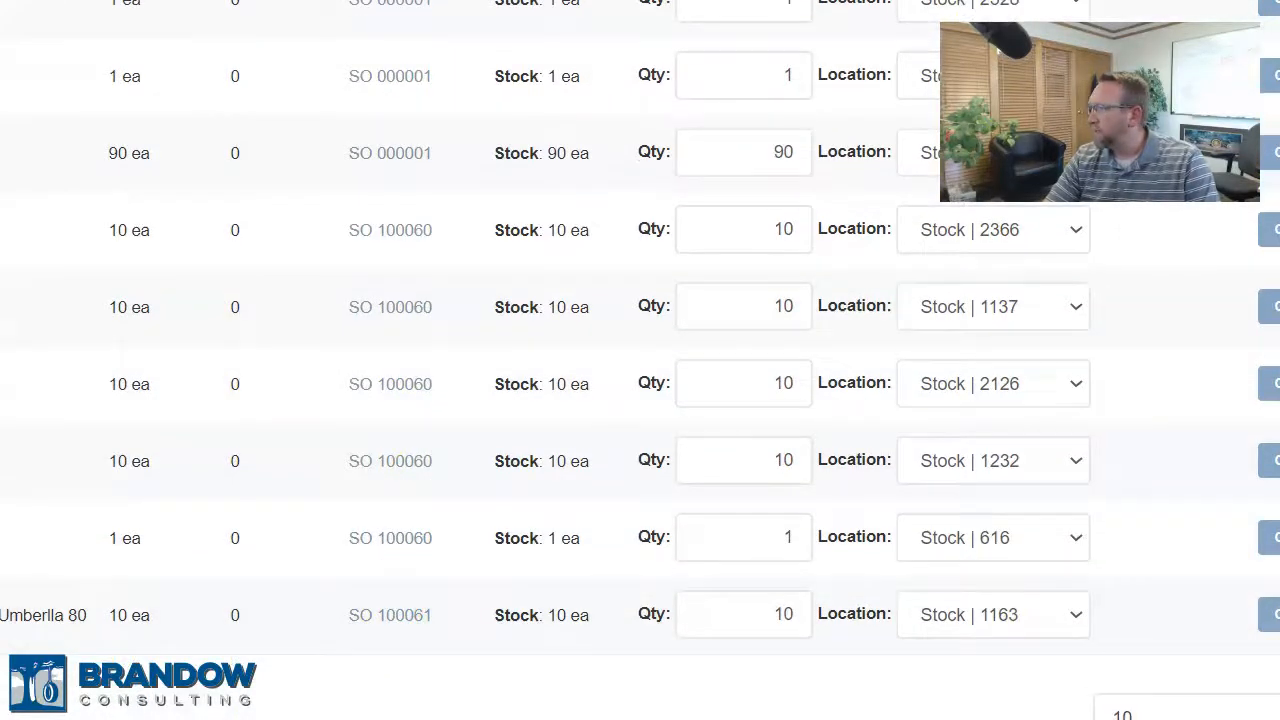
{"action": "scroll", "coordinate": [640, 360], "scroll_direction": "up", "scroll_amount": 5}
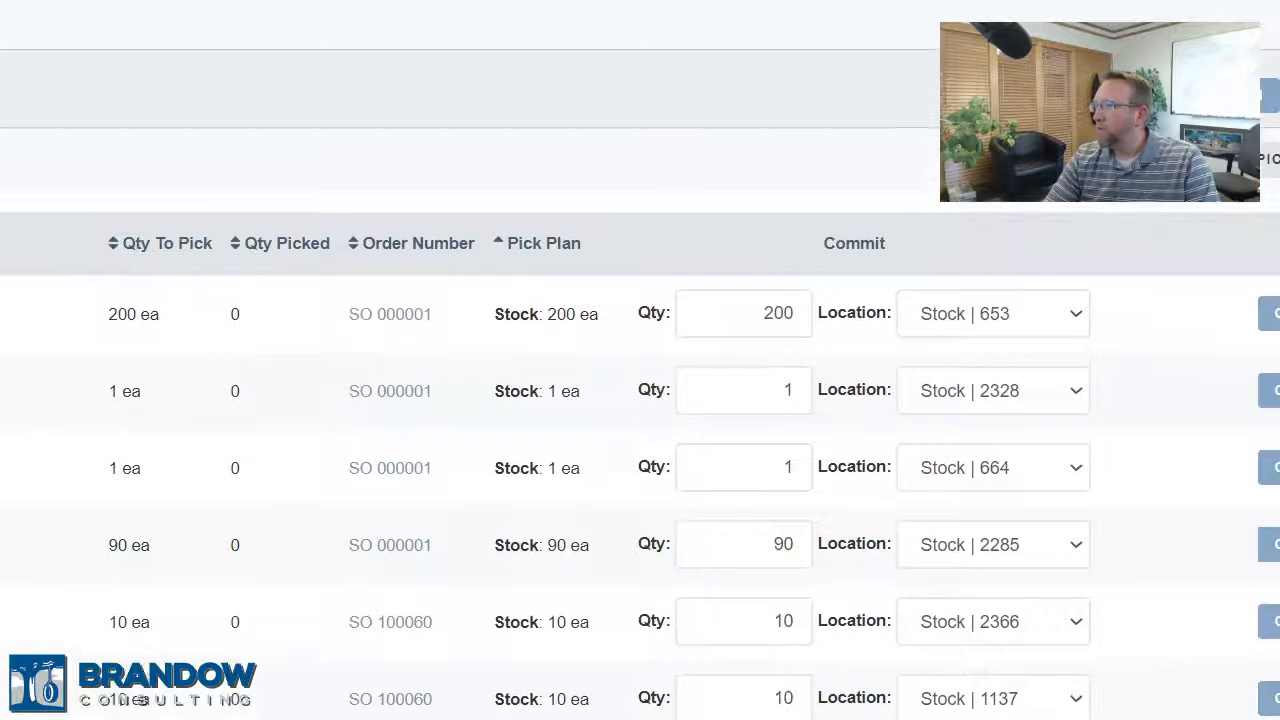
{"action": "scroll", "coordinate": [640, 360], "scroll_direction": "up", "scroll_amount": 4}
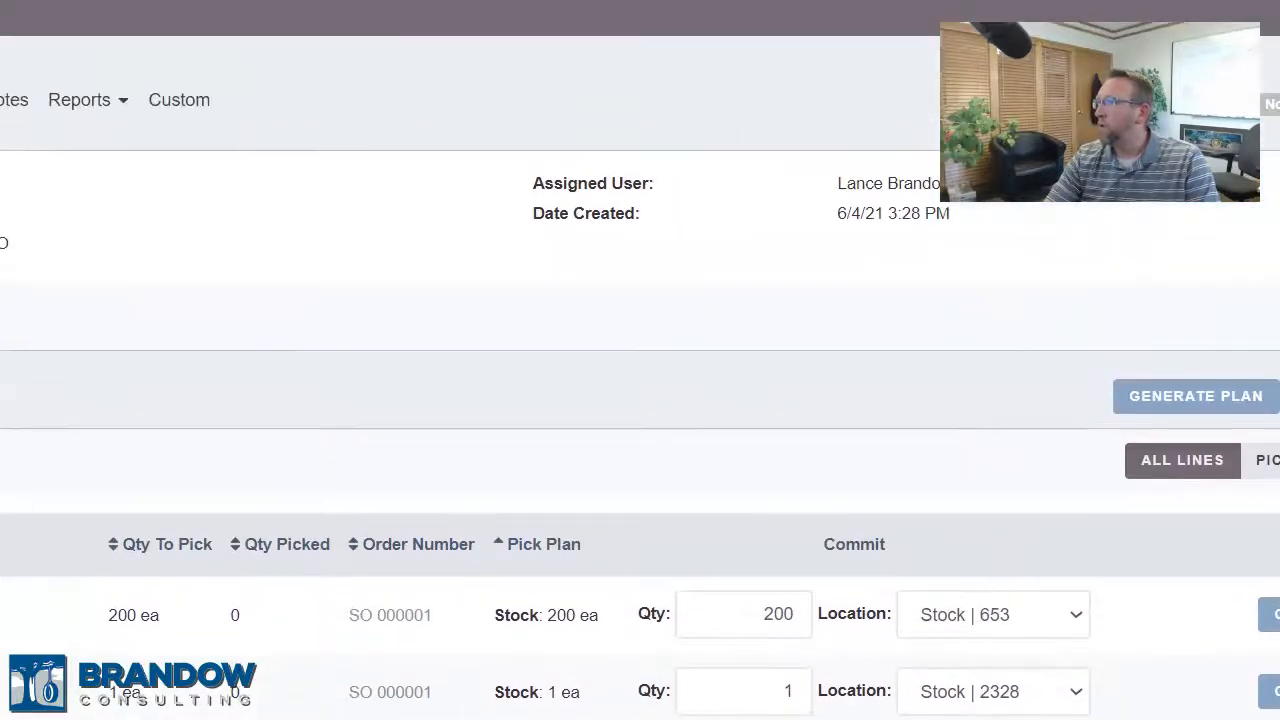
- Open the Pick Ticket report for this pick and look through it
{"action": "scroll", "coordinate": [640, 360], "scroll_direction": "up", "scroll_amount": 1}
{"action": "left_click", "coordinate": [74, 130]}
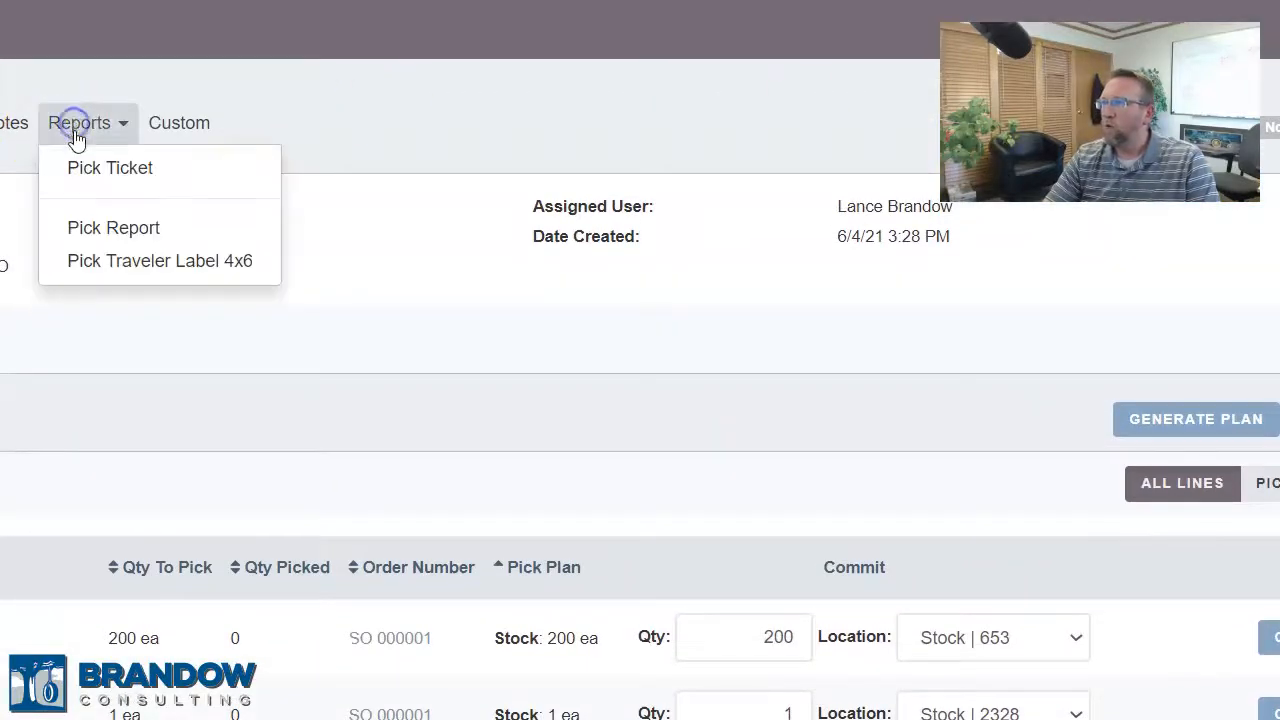
{"action": "left_click", "coordinate": [128, 170]}
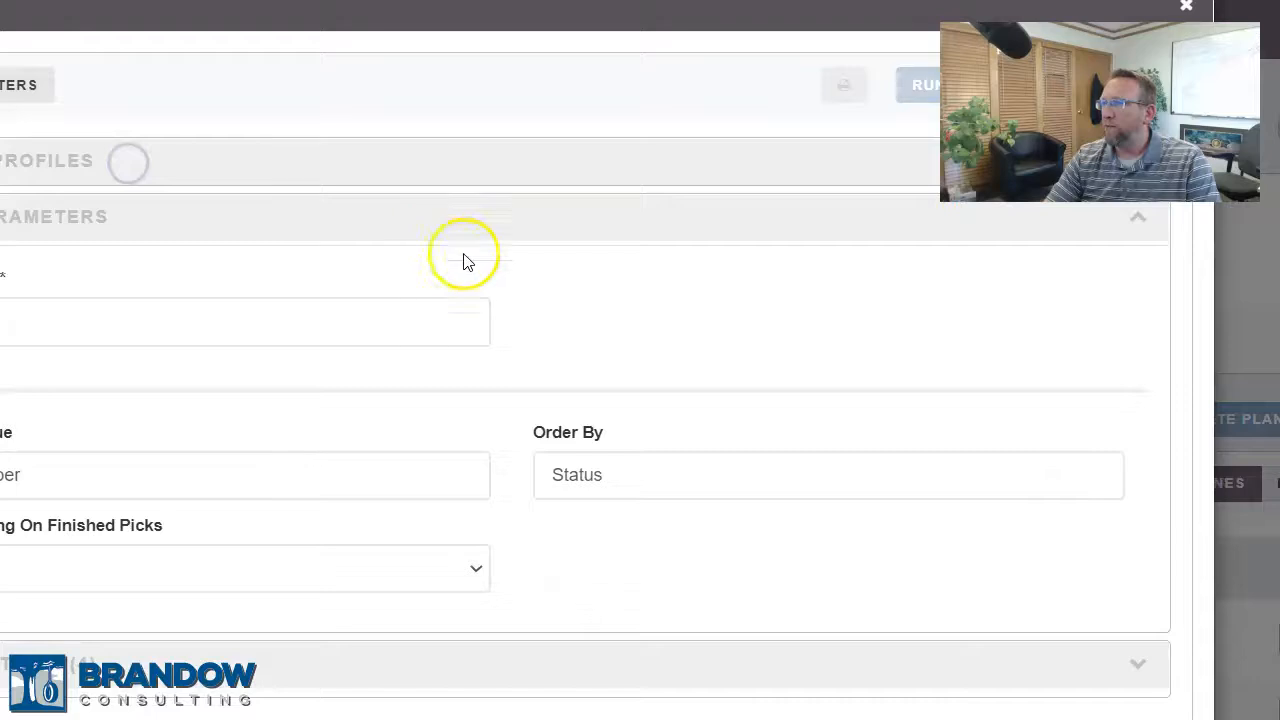
{"action": "scroll", "coordinate": [820, 423], "scroll_direction": "down", "scroll_amount": 3}
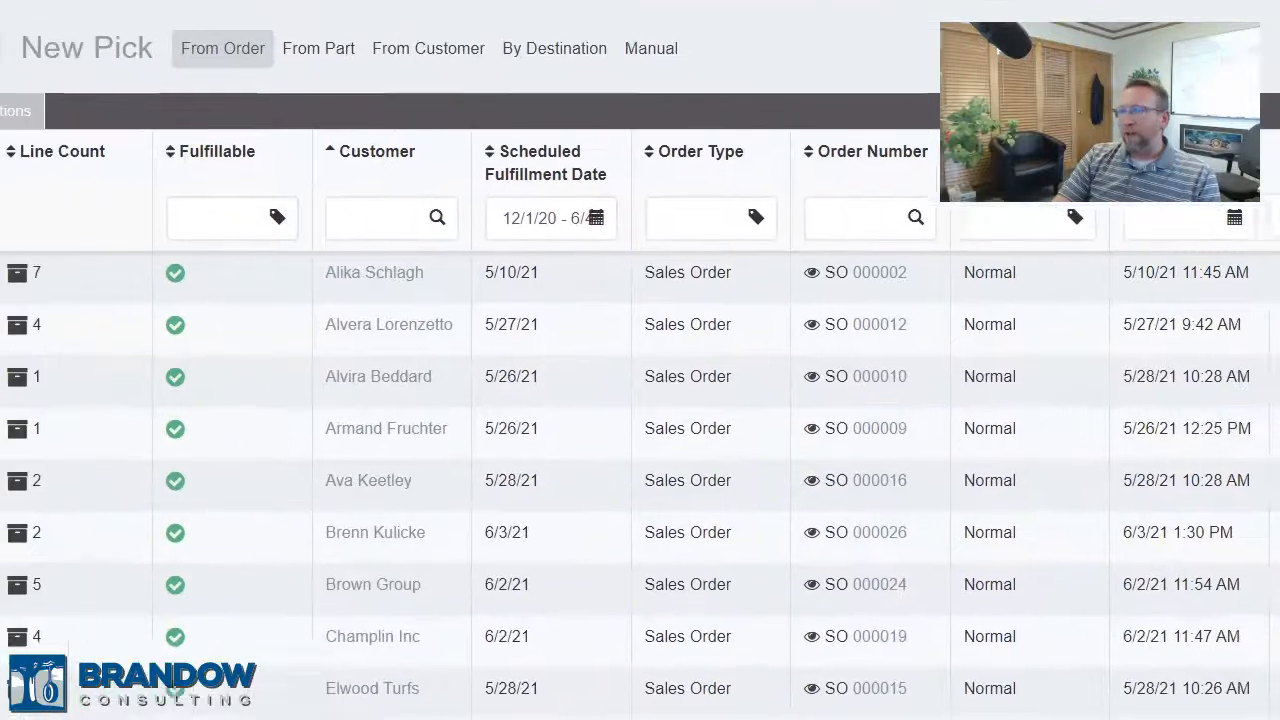
- In the other database's date-filtered order list, select the first four orders for a new pick
{"action": "left_click", "coordinate": [21, 337]}
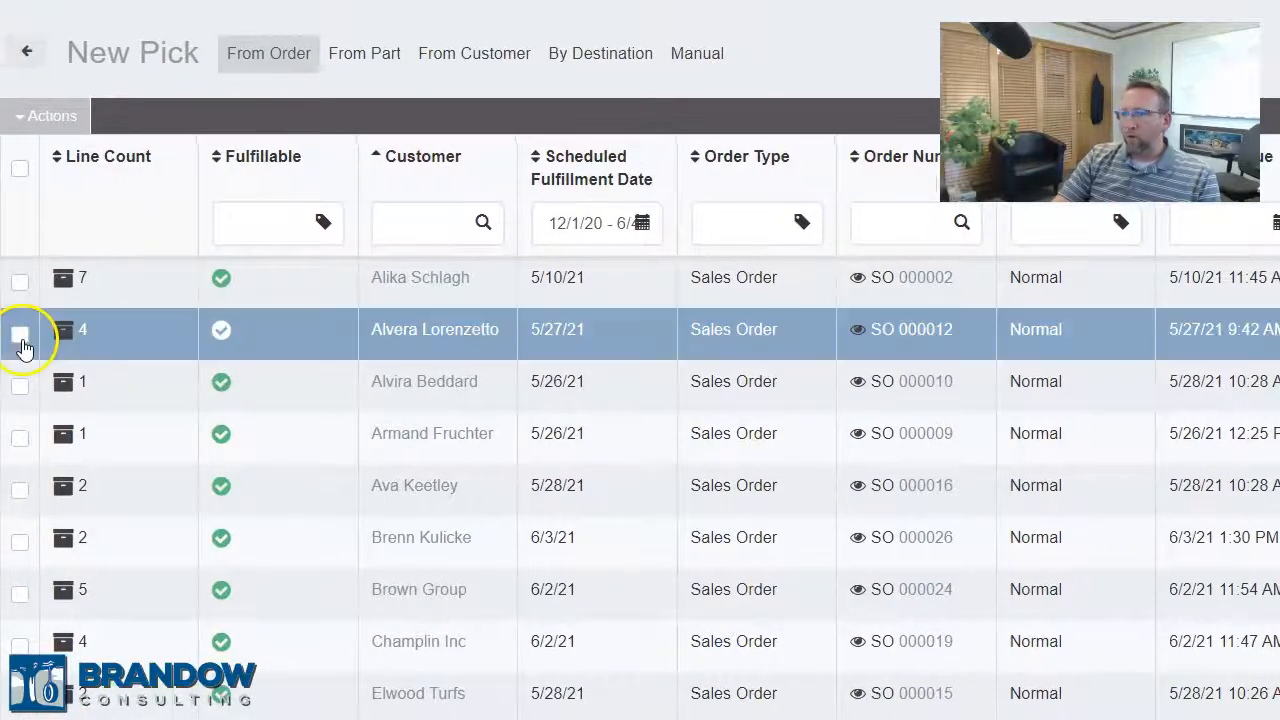
{"action": "left_click", "coordinate": [40, 285]}
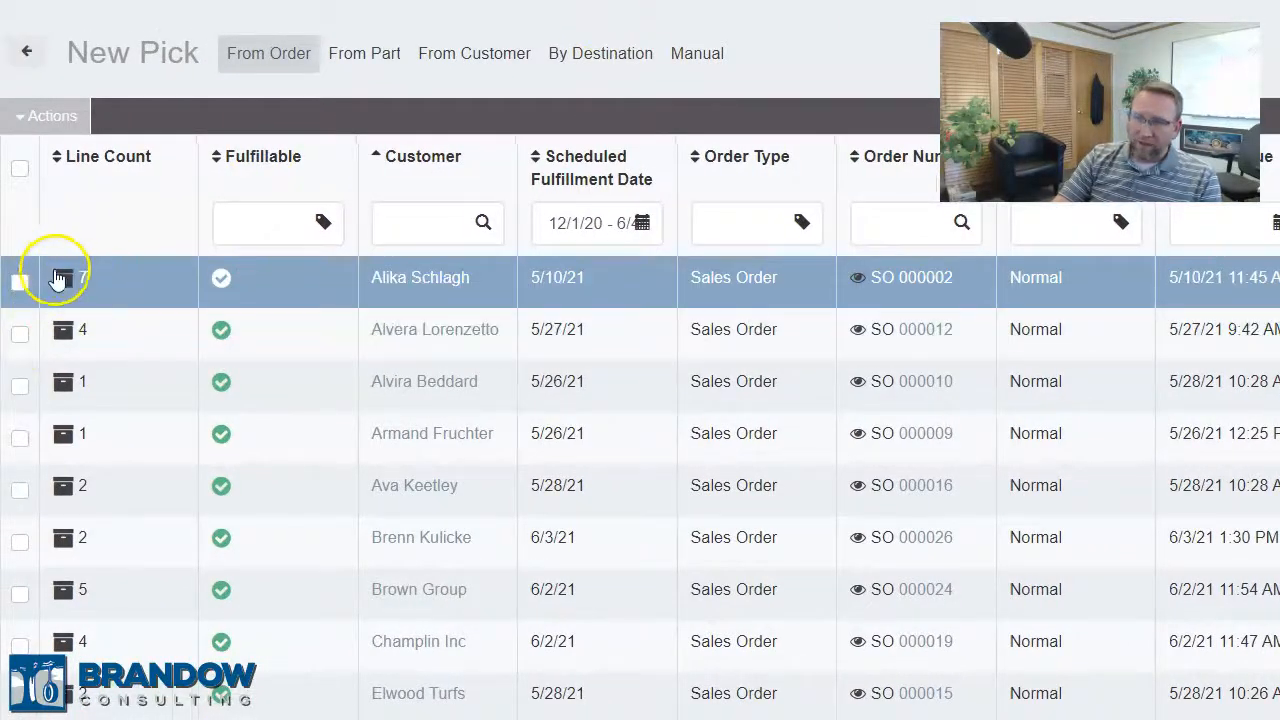
{"action": "left_click", "coordinate": [19, 287]}
{"action": "left_click", "coordinate": [124, 287]}
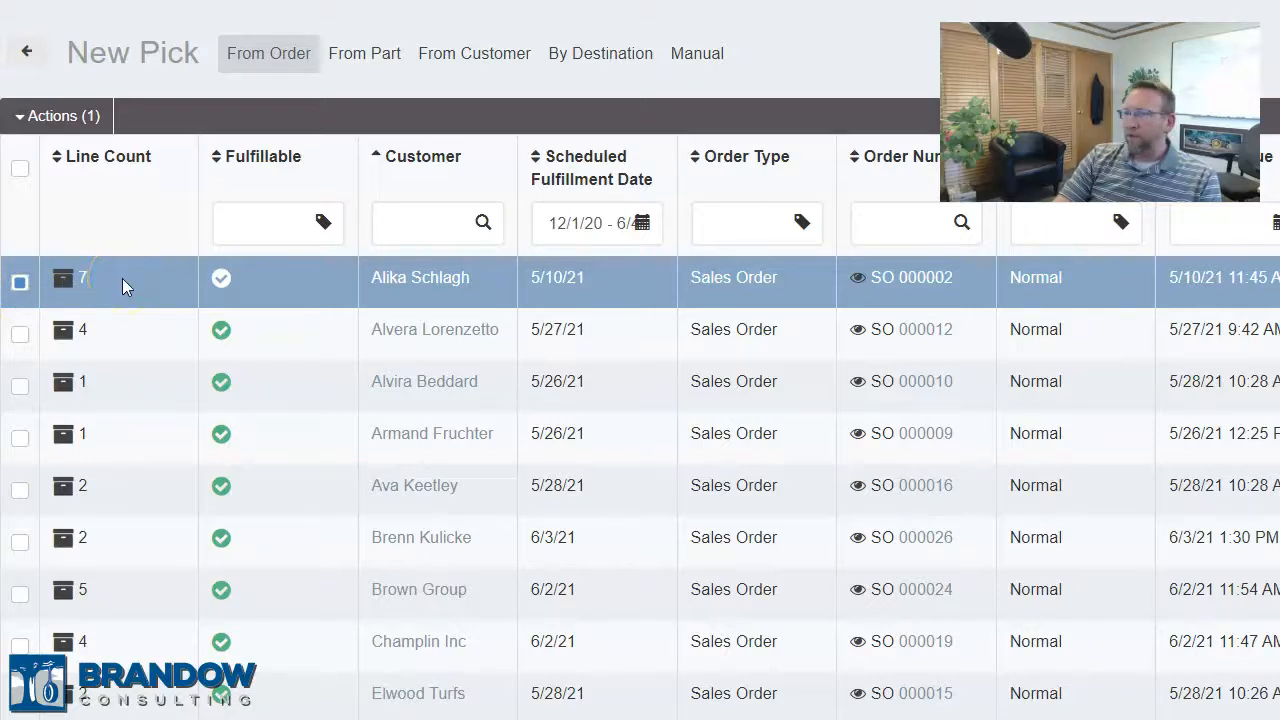
{"action": "left_click", "coordinate": [85, 318]}
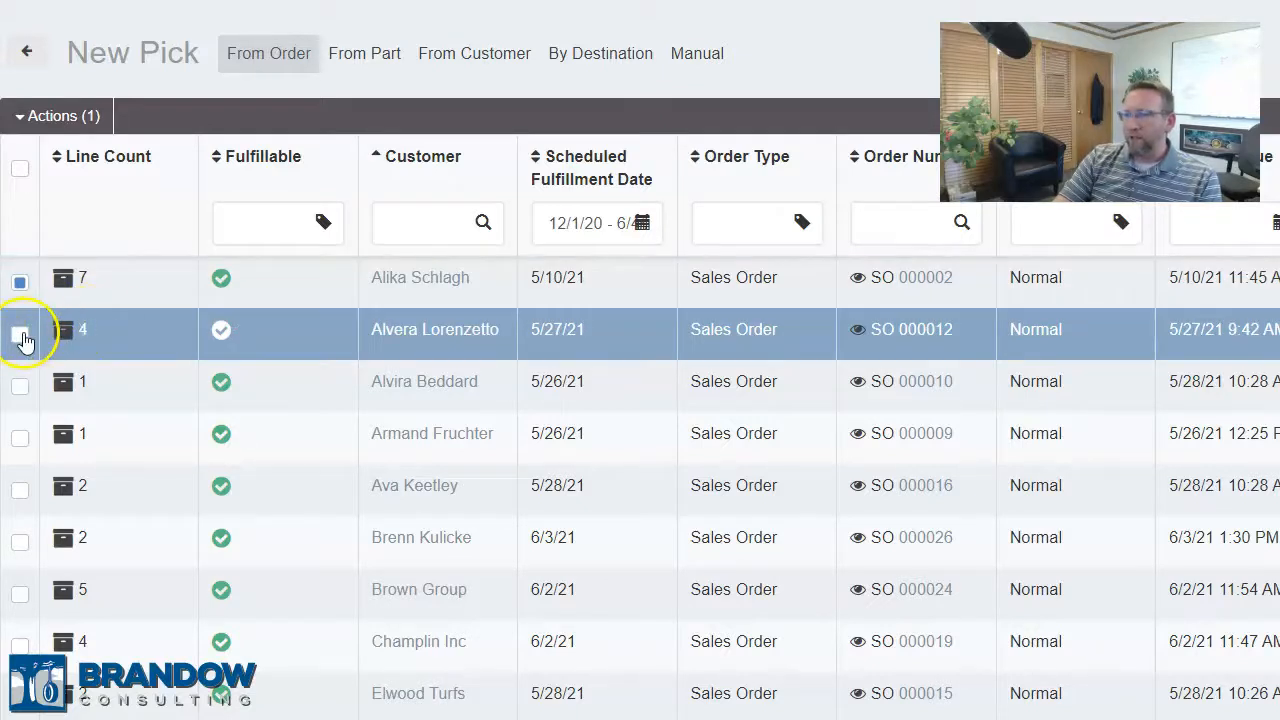
{"action": "left_click", "coordinate": [20, 337]}
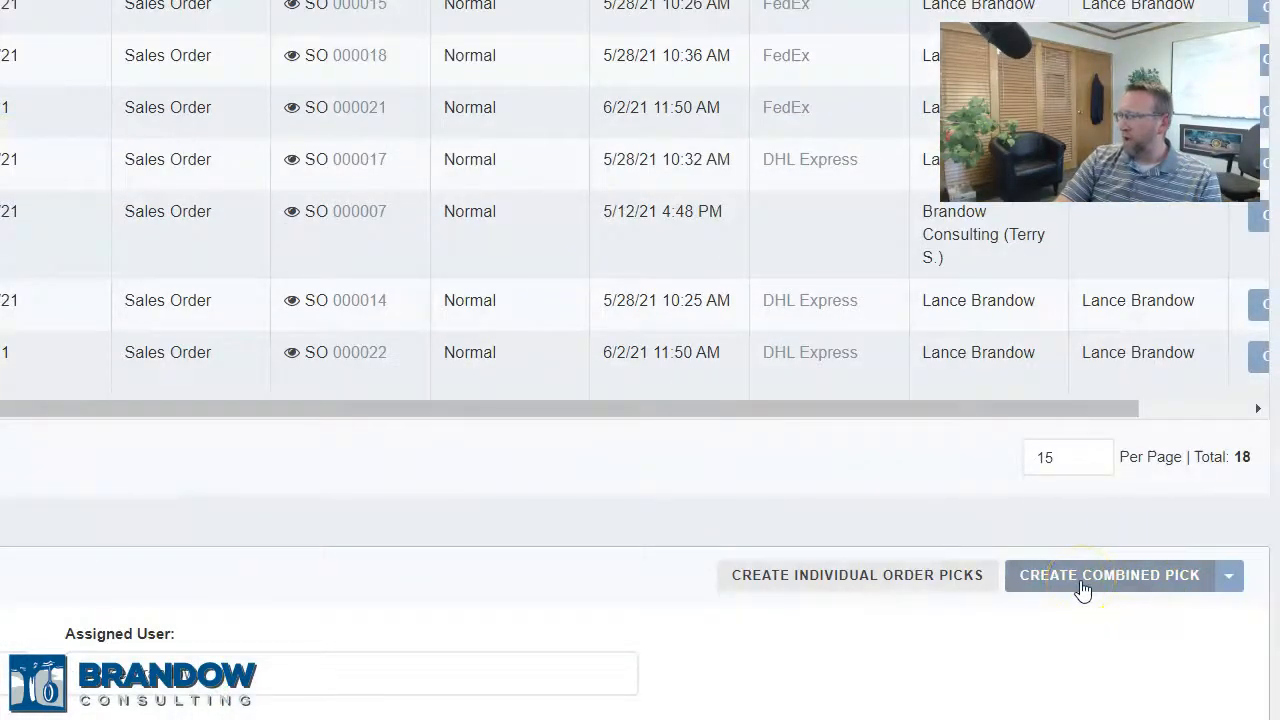
- Set the assigned user to Android and create a combined pick from the selected orders
{"action": "left_click", "coordinate": [92, 663]}
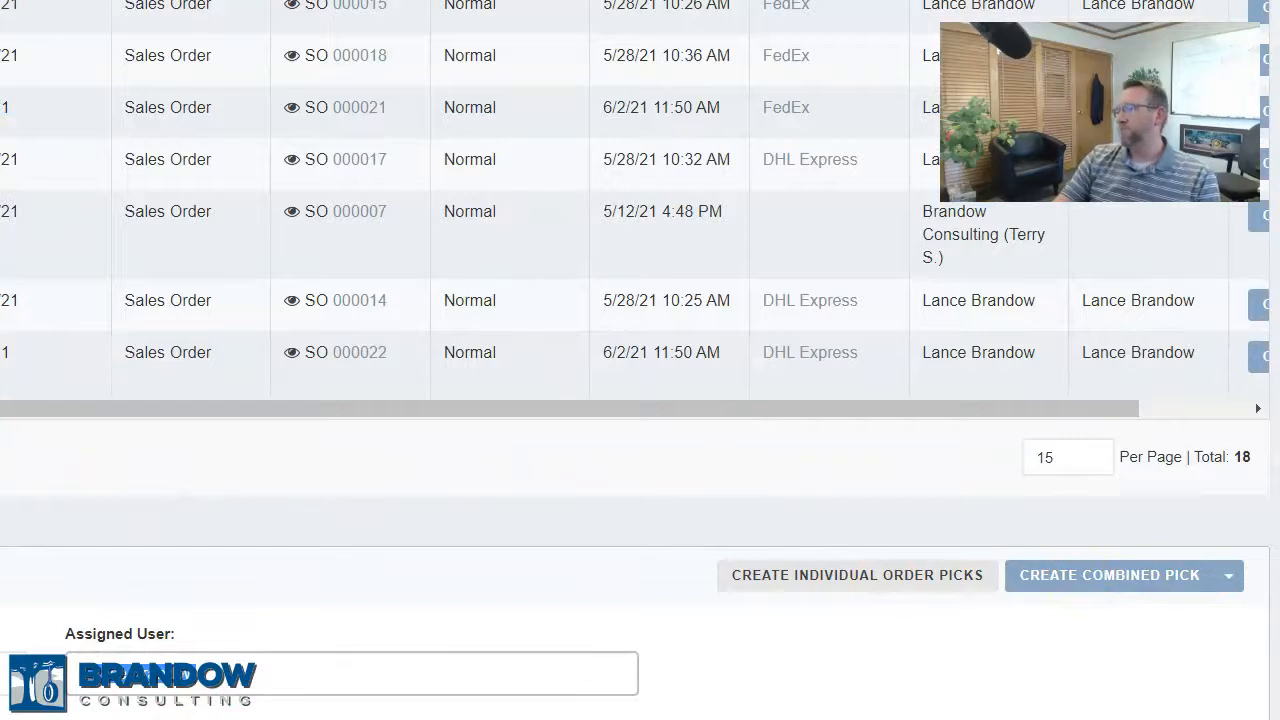
{"action": "left_click", "coordinate": [666, 294]}
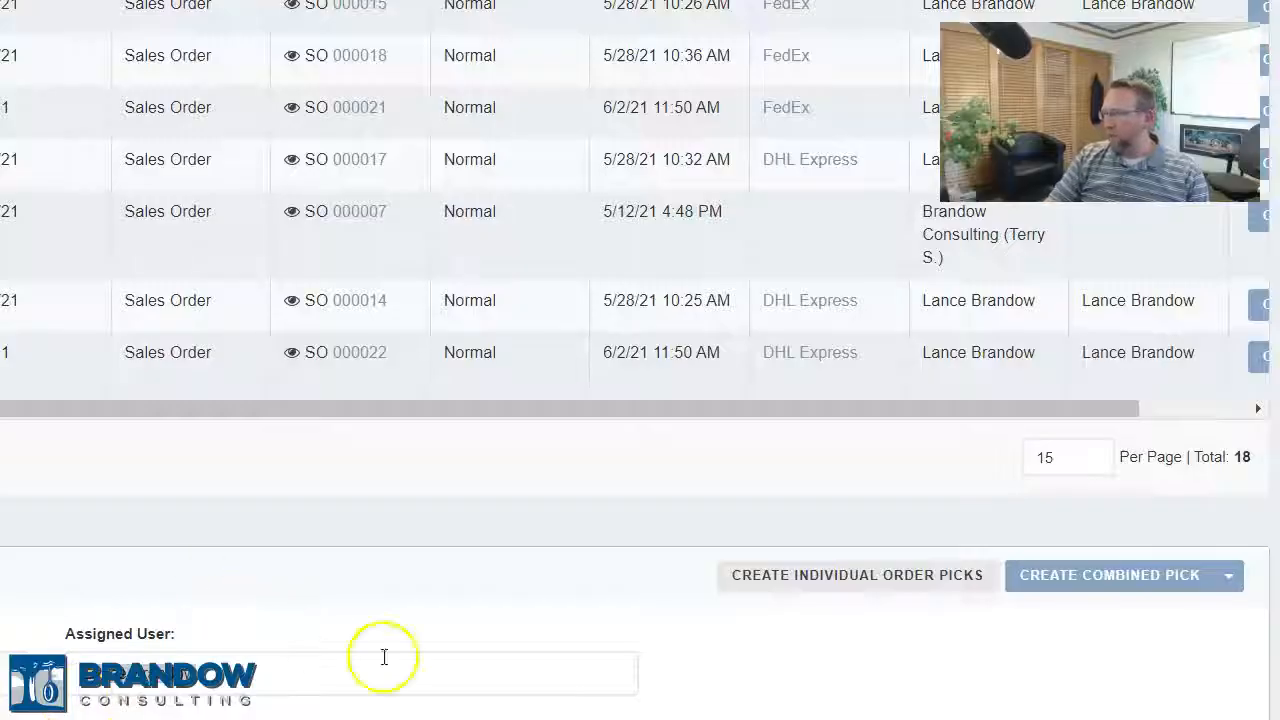
{"action": "left_click", "coordinate": [140, 680]}
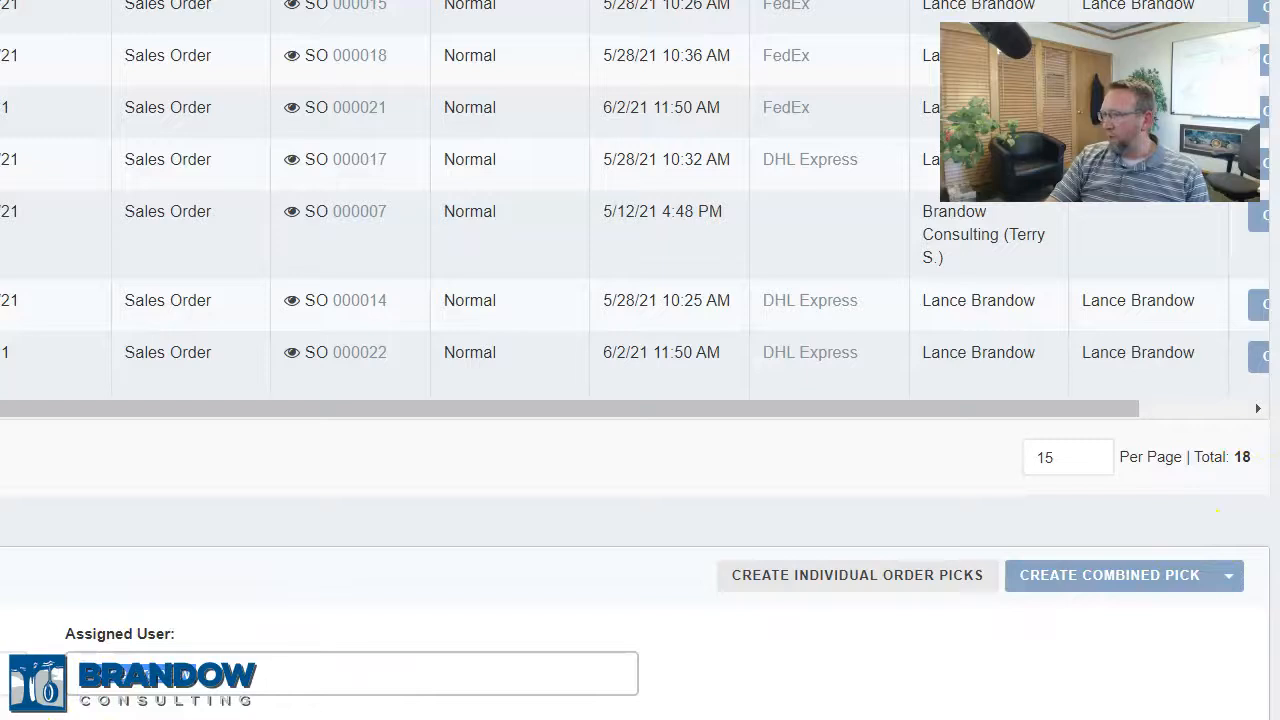
{"action": "left_click", "coordinate": [139, 714]}
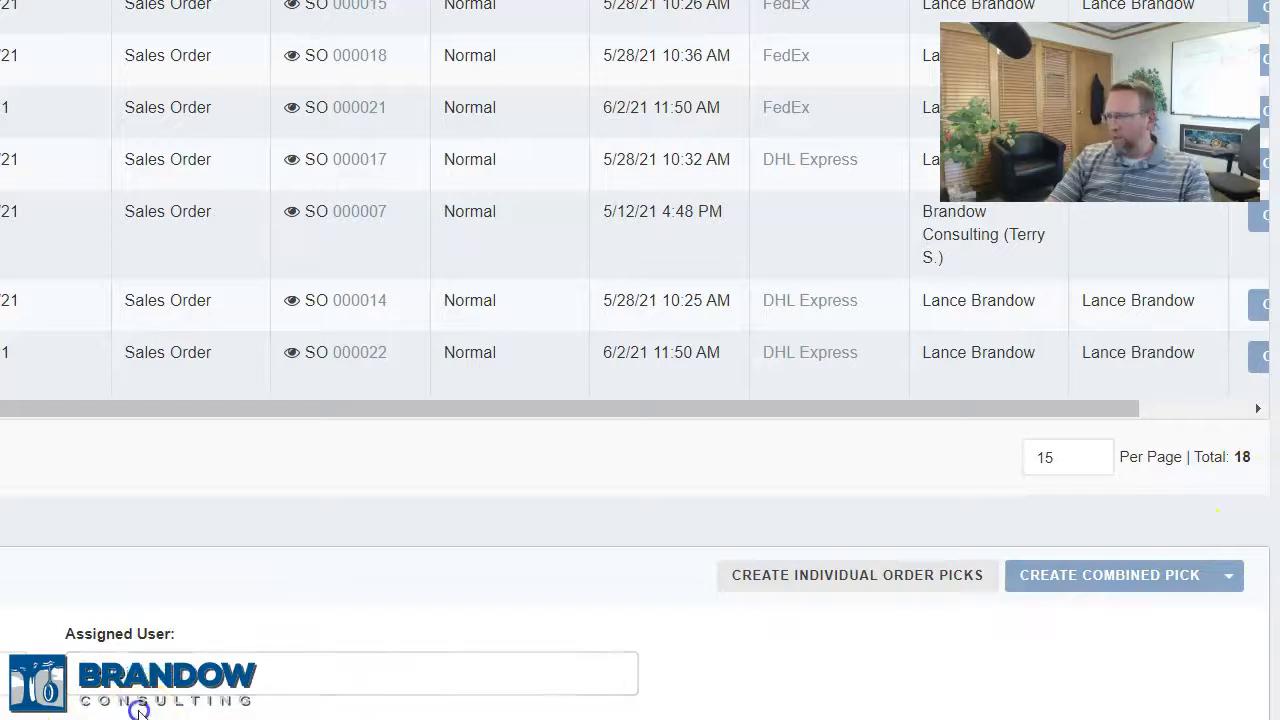
{"action": "left_click", "coordinate": [1107, 576]}
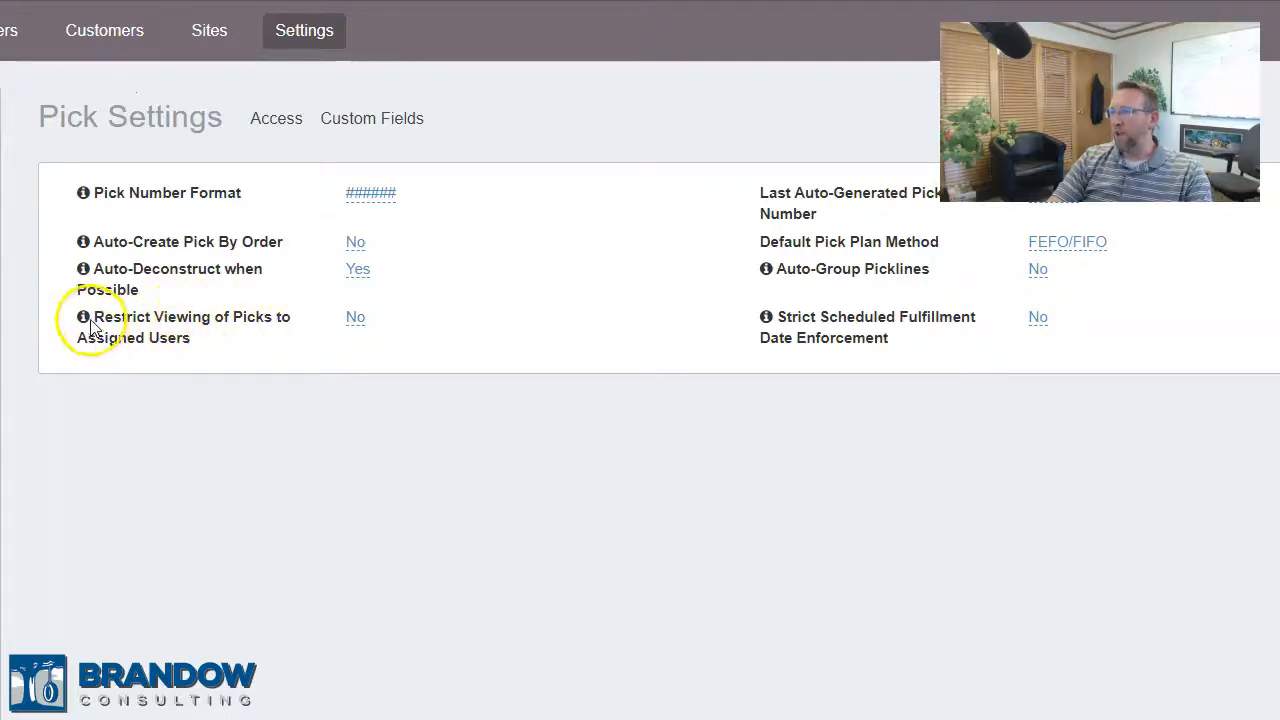
- Check the Restrict Viewing of Picks to Assigned Users setting and show the individual order lines available for a manual pick
{"action": "mouse_move", "coordinate": [234, 306]}
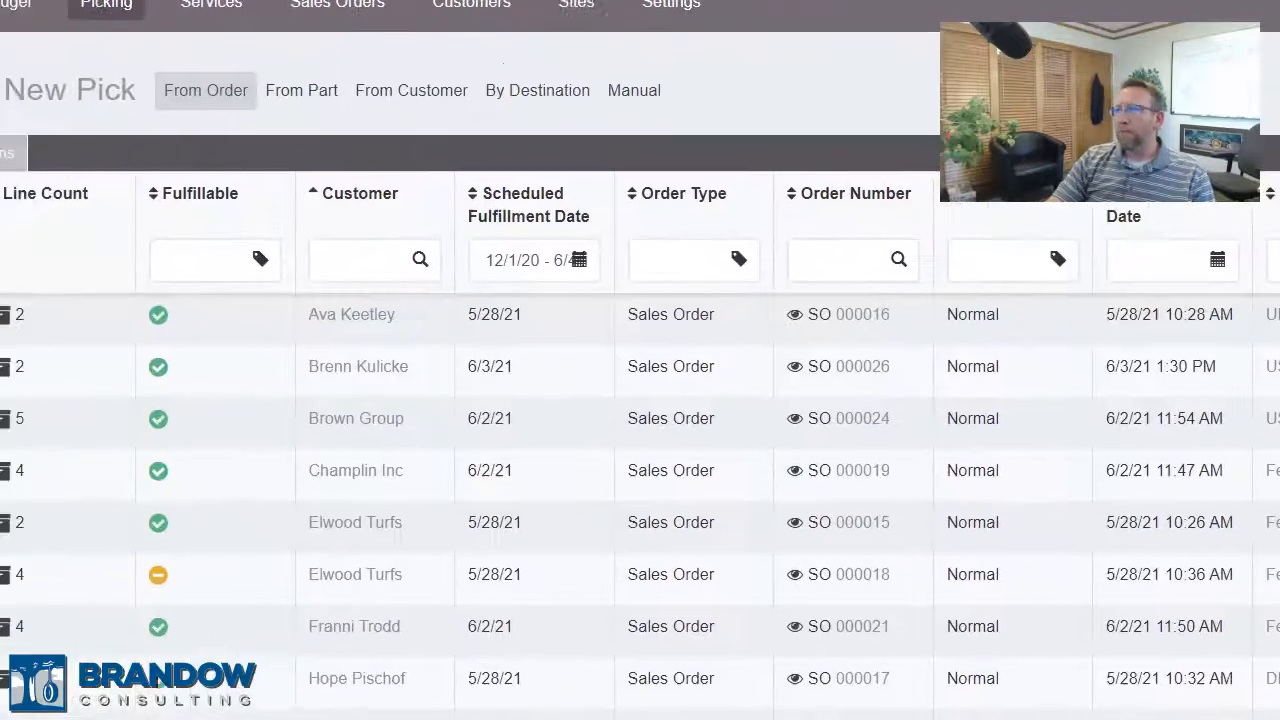
{"action": "left_click", "coordinate": [694, 88]}
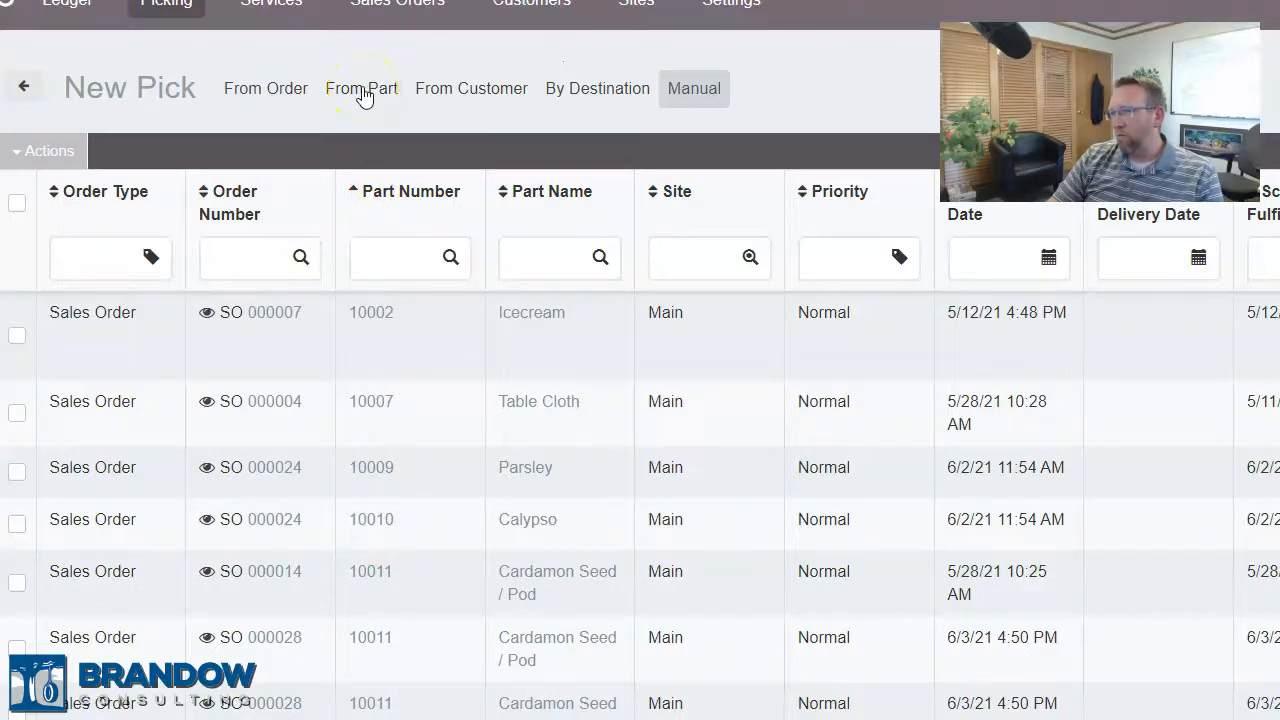
- From the list of parts, create a pick for part 10009 Parsley with all associated order lines, and review its lines
{"action": "left_click", "coordinate": [362, 92]}
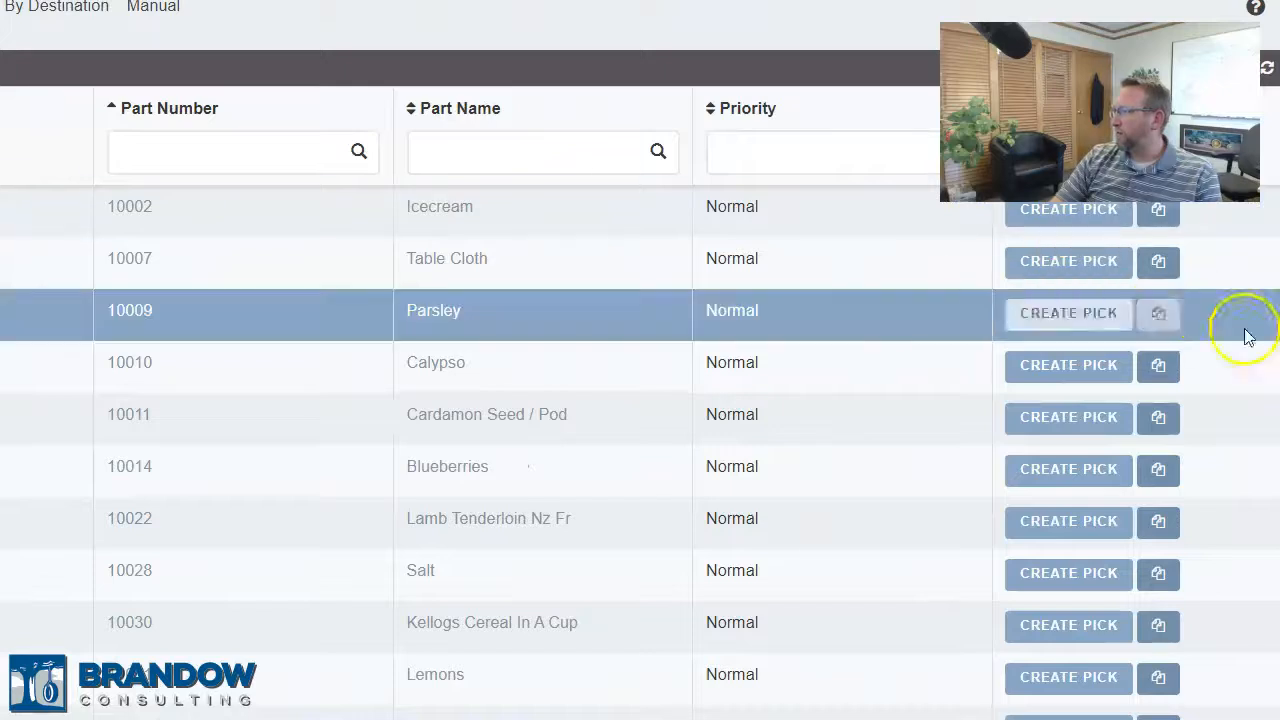
{"action": "left_click", "coordinate": [1157, 318]}
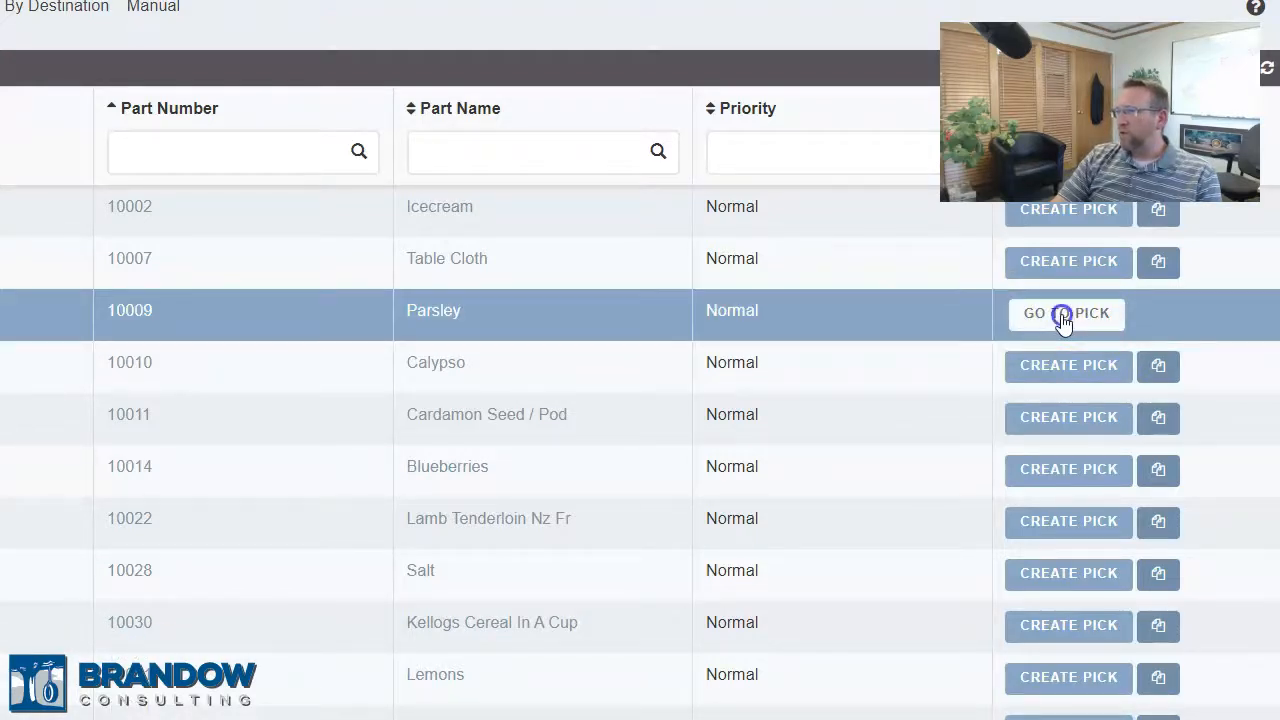
{"action": "left_click", "coordinate": [1062, 318]}
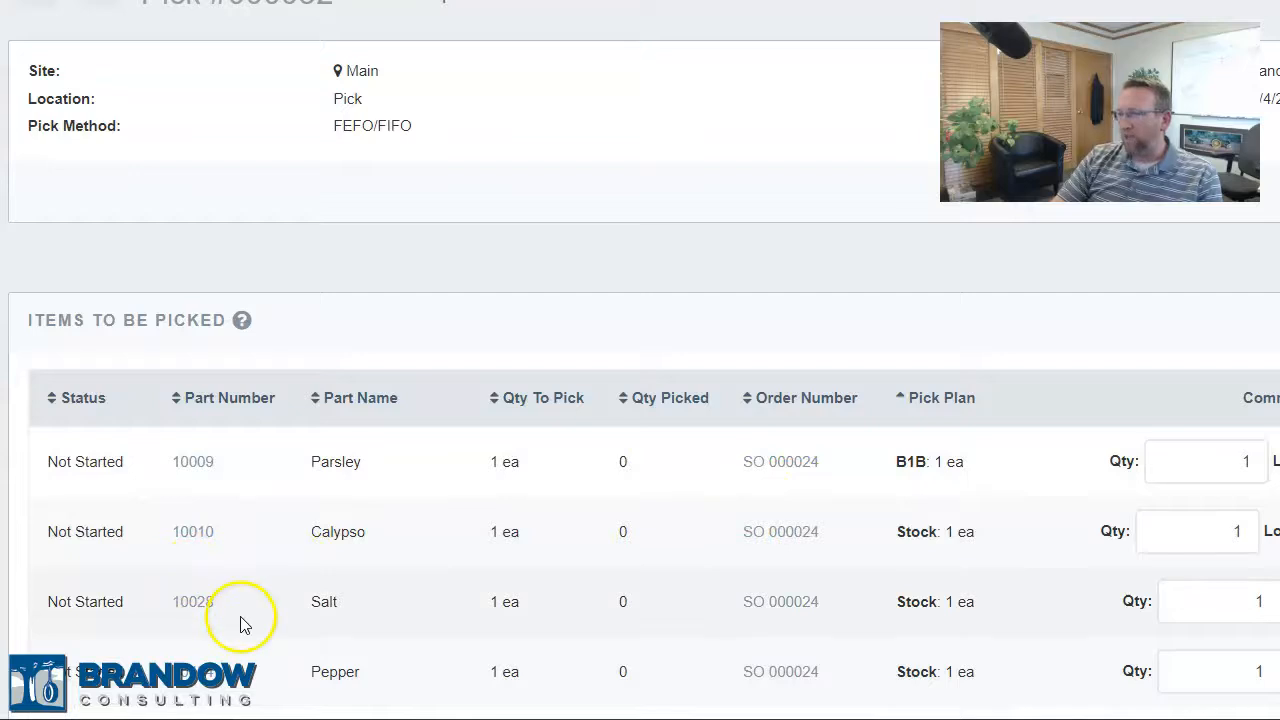
{"action": "scroll", "coordinate": [243, 615], "scroll_direction": "down", "scroll_amount": 2}
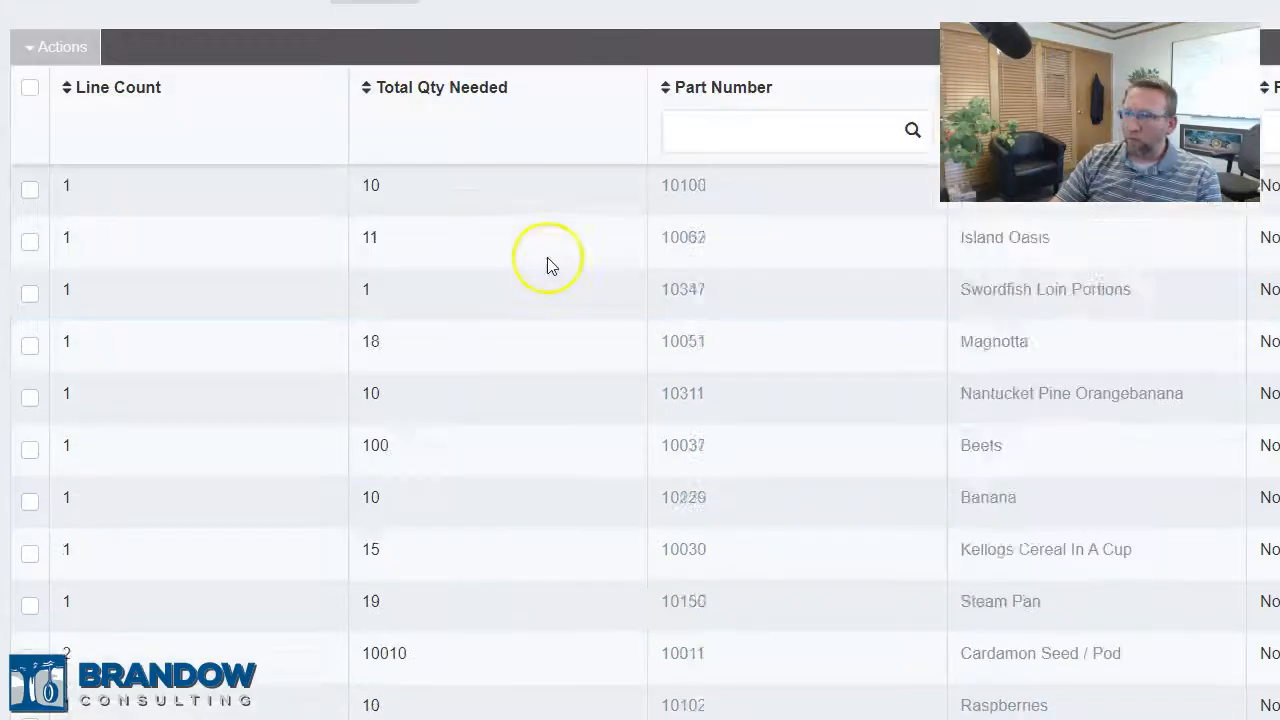
- Create a pick for part 10011 Cardamon Seed / Pod with all associated order lines, and review its lines
{"action": "scroll", "coordinate": [547, 257], "scroll_direction": "down", "scroll_amount": 6}
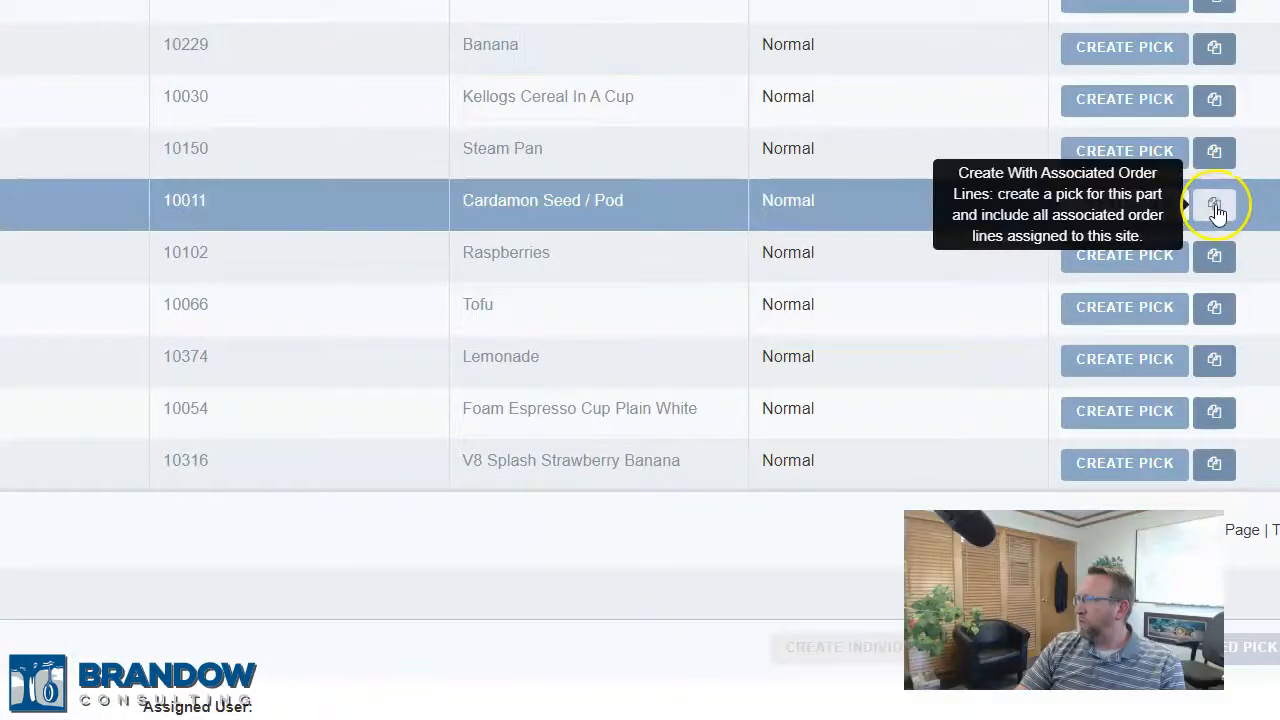
{"action": "left_click", "coordinate": [1215, 205]}
{"action": "left_click", "coordinate": [1130, 210]}
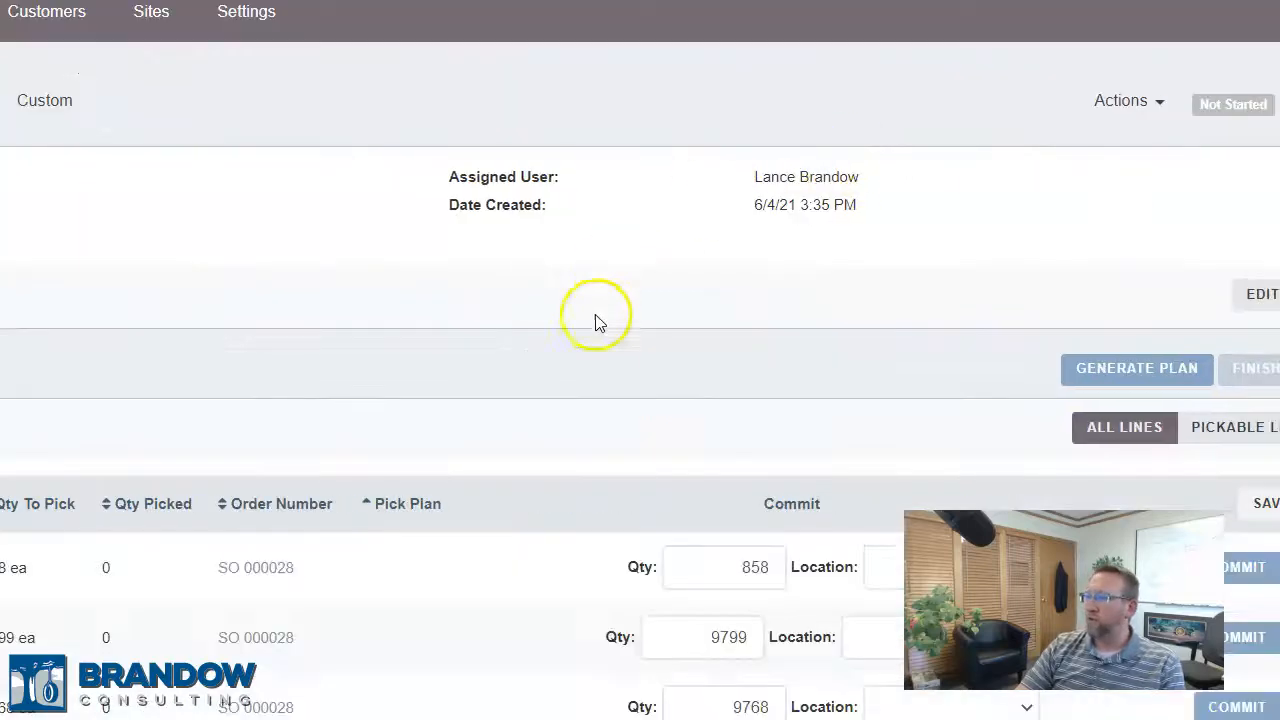
{"action": "scroll", "coordinate": [257, 372], "scroll_direction": "down", "scroll_amount": 5}
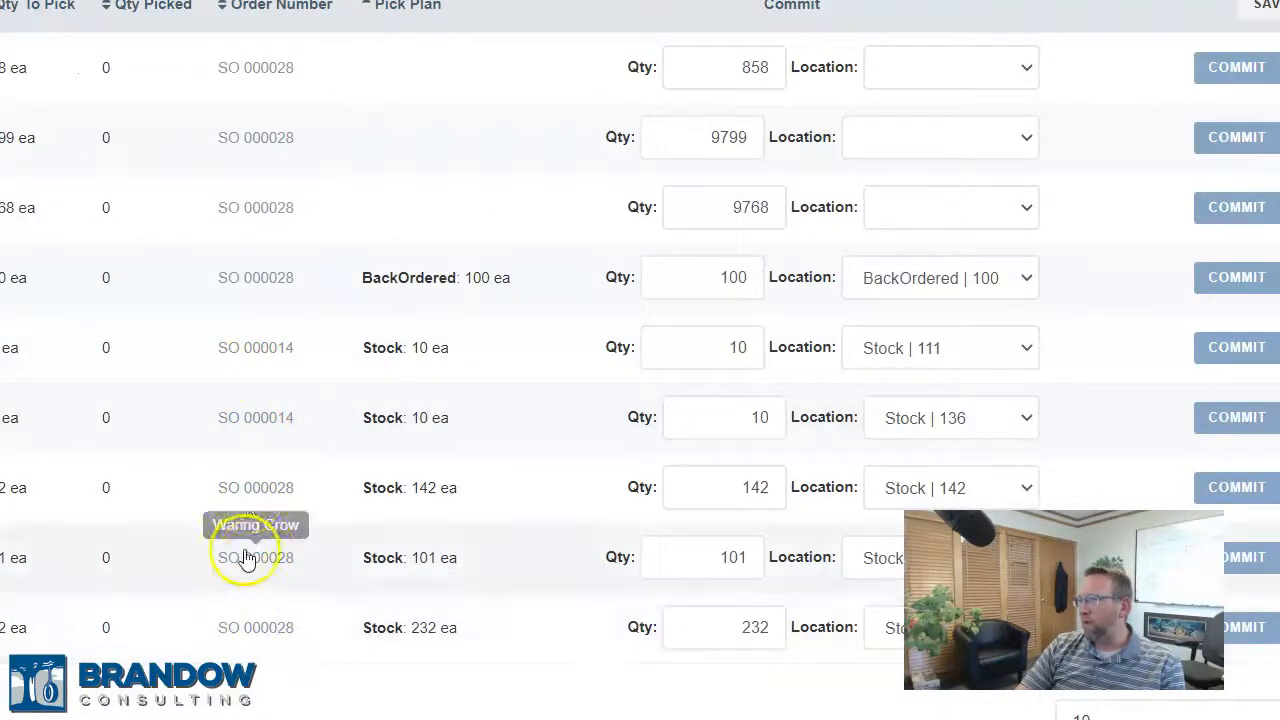
{"action": "scroll", "coordinate": [271, 286], "scroll_direction": "up", "scroll_amount": 4}
{"action": "scroll", "coordinate": [271, 283], "scroll_direction": "down", "scroll_amount": 4}
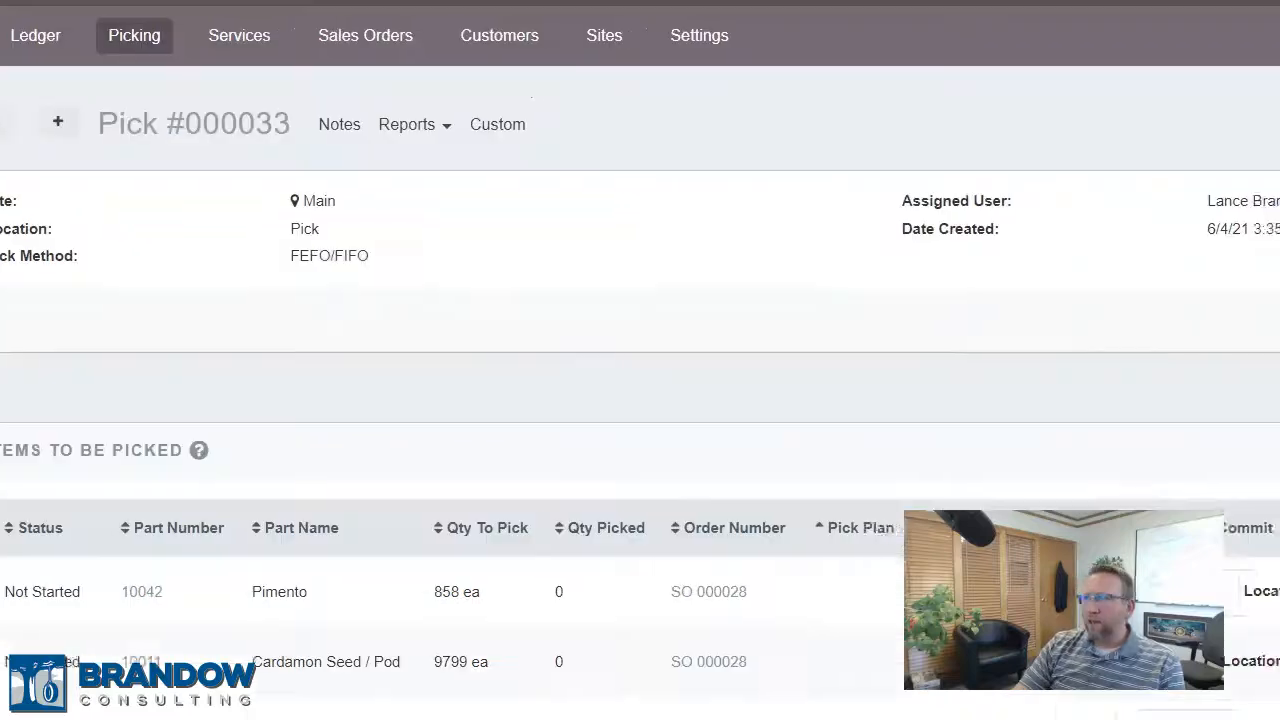
- Return to the list of not-started picks, switch to the LOCATE mobile app and reload its Picking list
{"action": "left_click", "coordinate": [27, 133]}
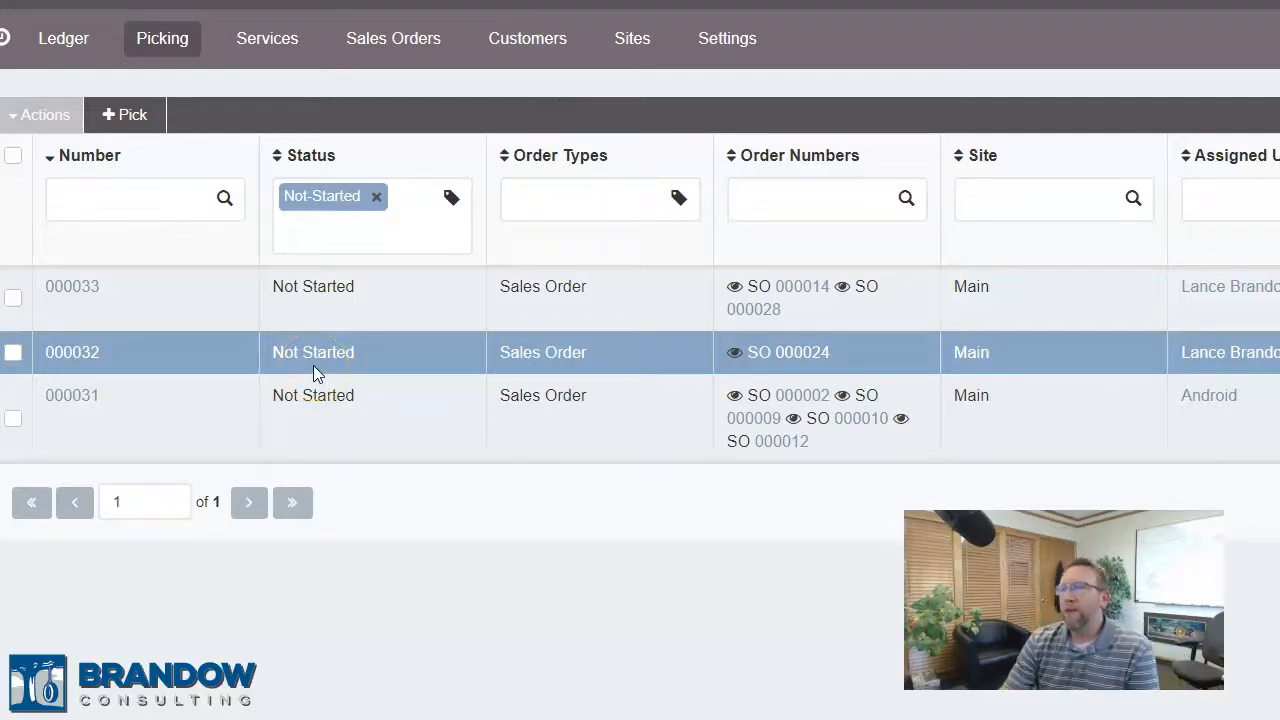
{"action": "left_click_drag", "start_coordinate": [496, 75], "coordinate": [626, 10]}
{"action": "left_click", "coordinate": [393, 84]}
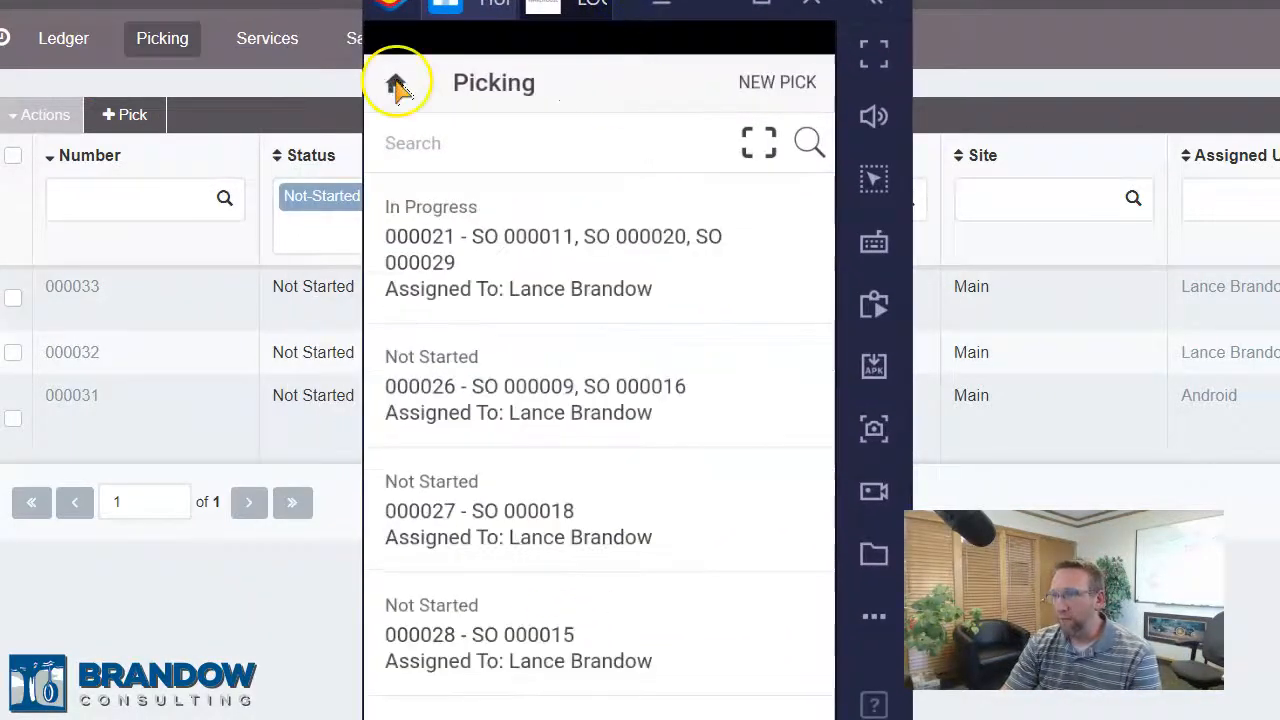
{"action": "left_click", "coordinate": [396, 86]}
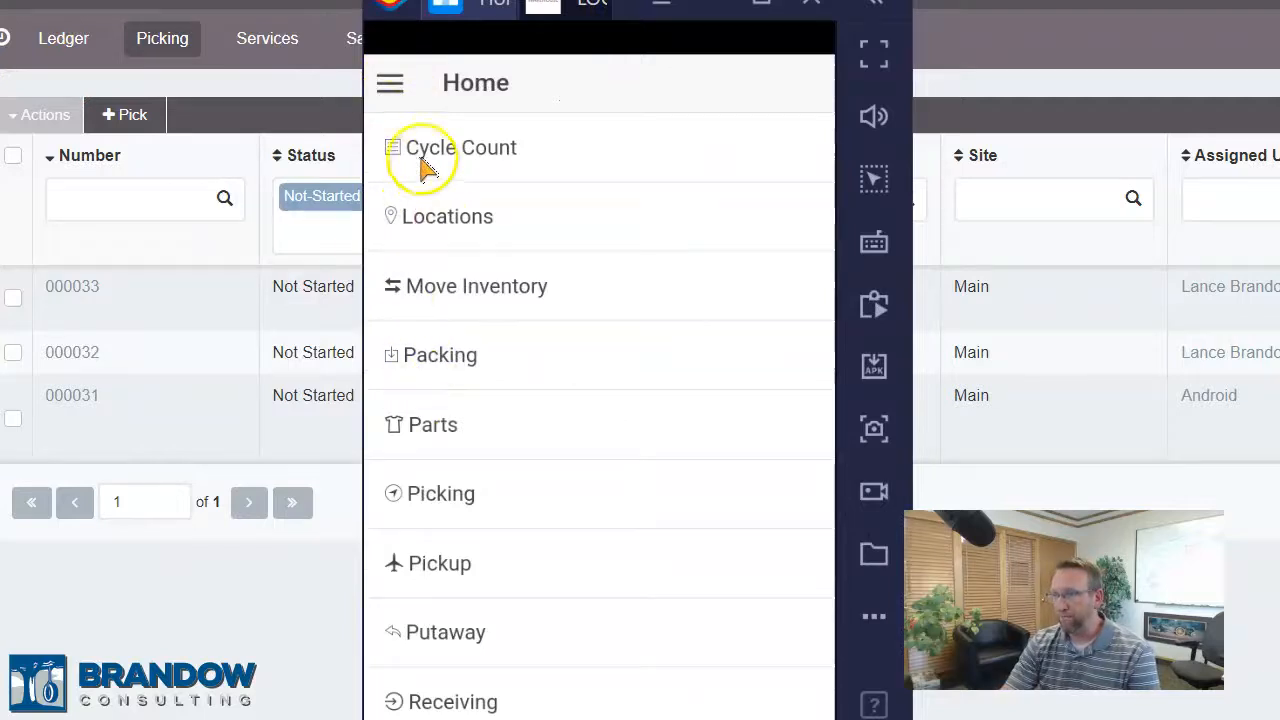
{"action": "left_click", "coordinate": [435, 496]}
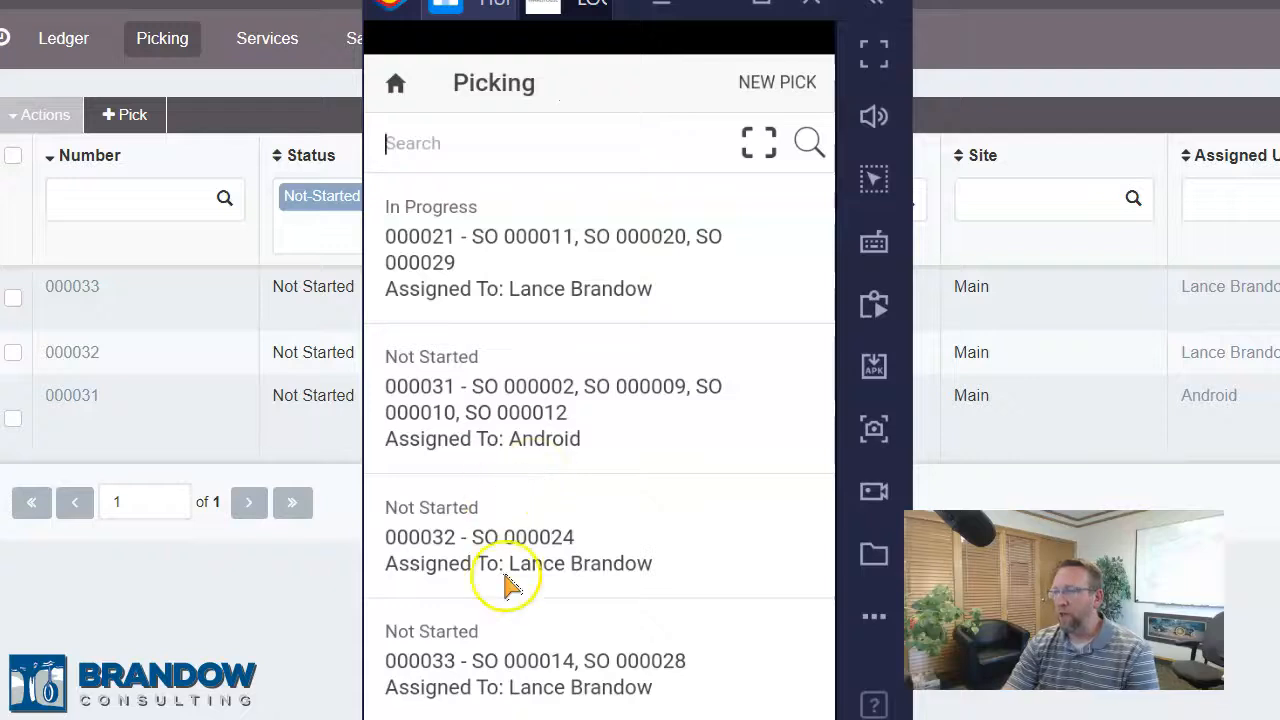
- In pick 000031 on mobile, commit 4 ea of part 10006 Sprite, Diet from the BackOrdered location
{"action": "left_click", "coordinate": [505, 393]}
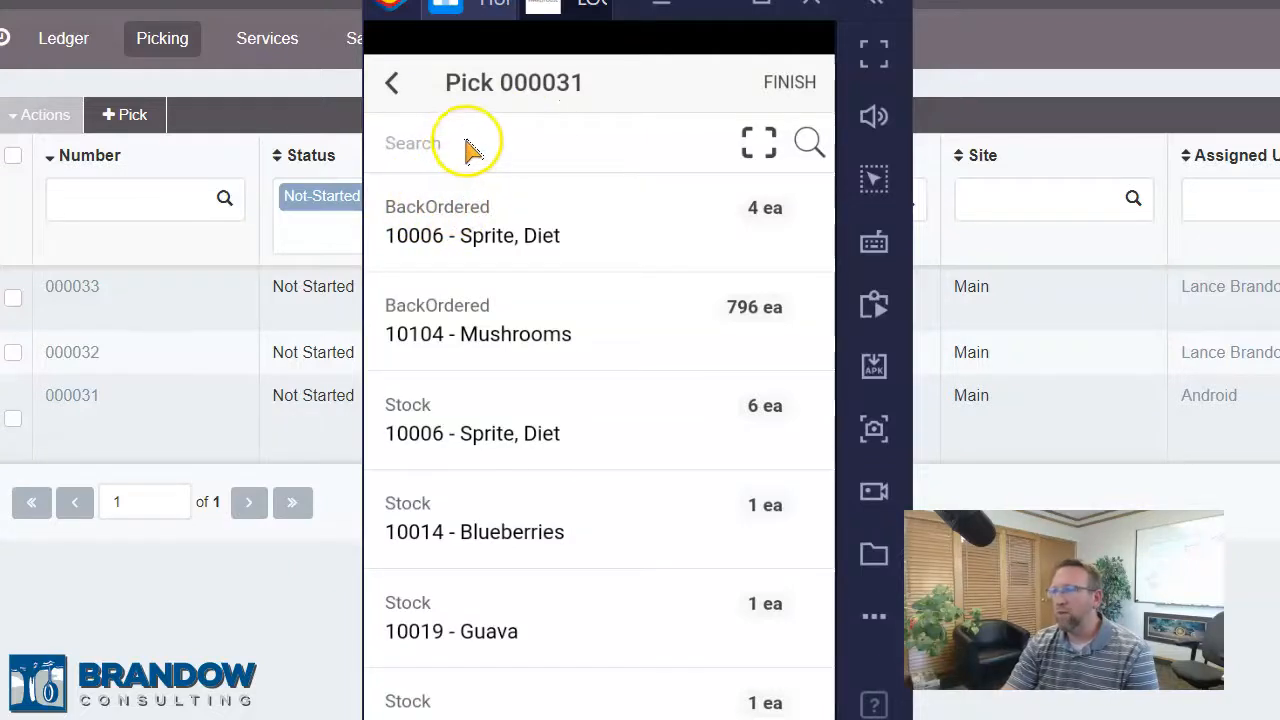
{"action": "left_click", "coordinate": [465, 228]}
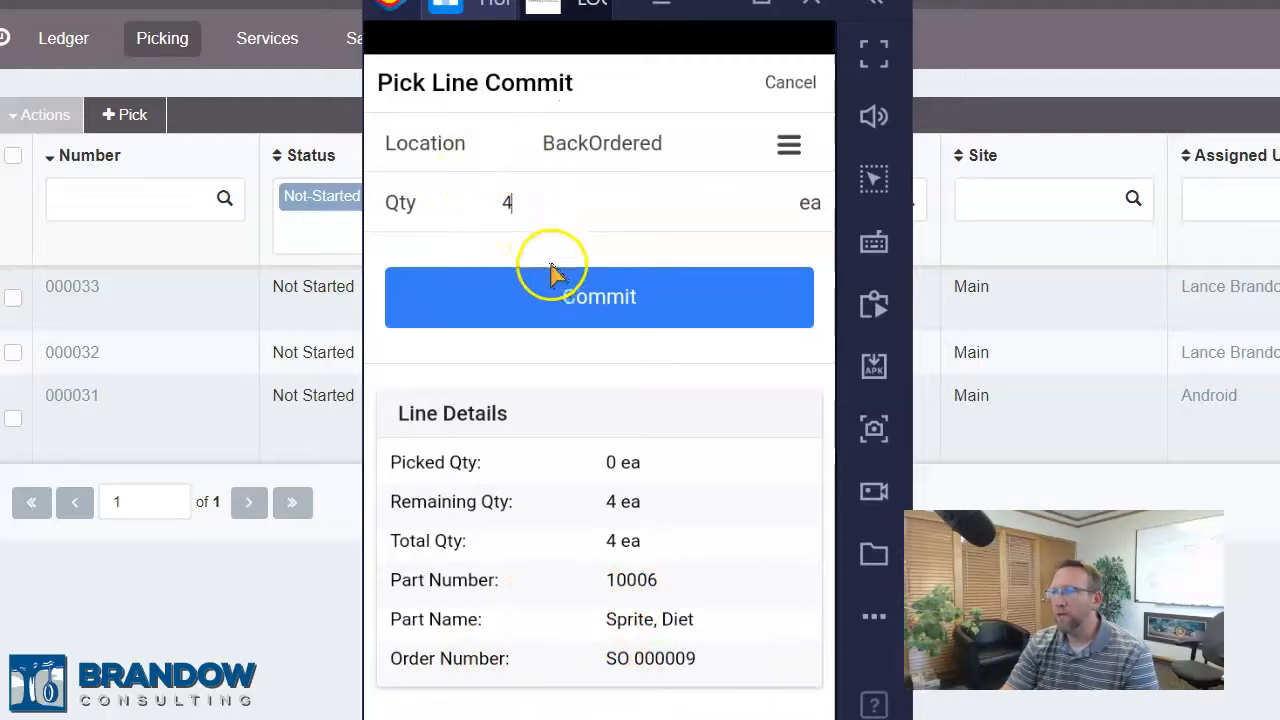
{"action": "left_click", "coordinate": [605, 308]}
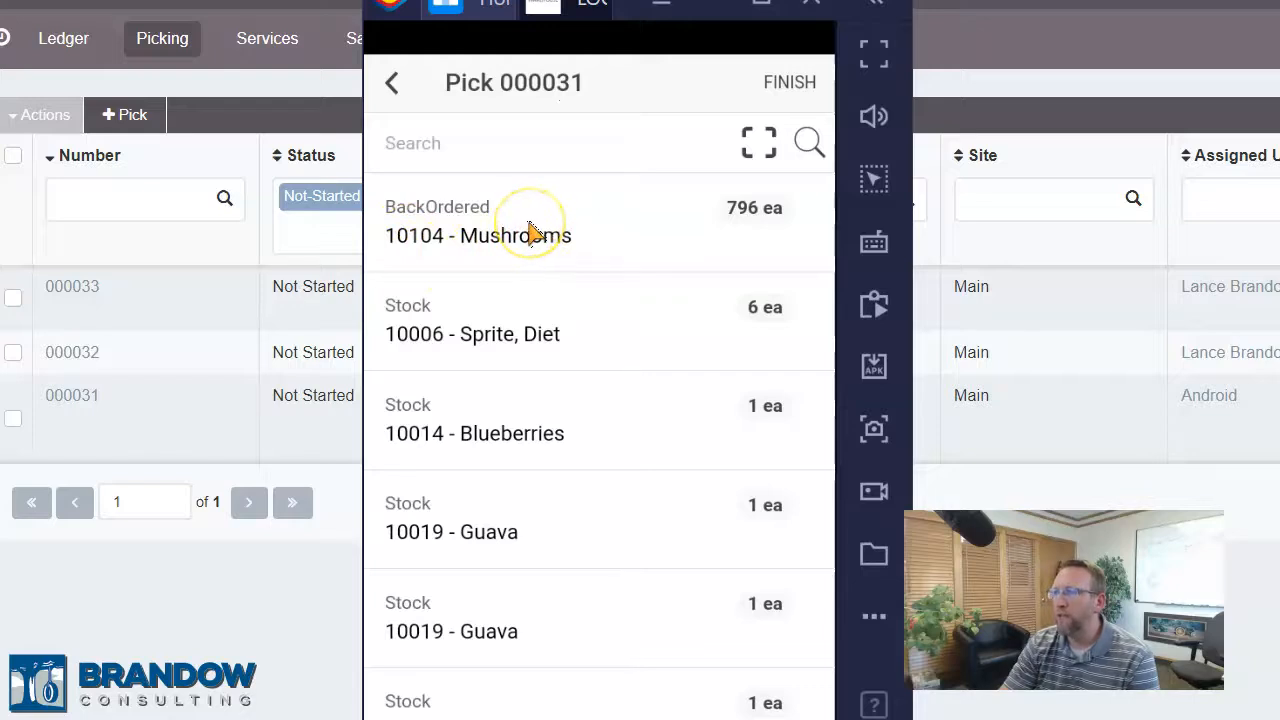
- Switch to the LOCATE web app, filter the inventory by part number 10104 and open the Mushrooms stock details
{"action": "left_click_drag", "start_coordinate": [624, 17], "coordinate": [0, 116]}
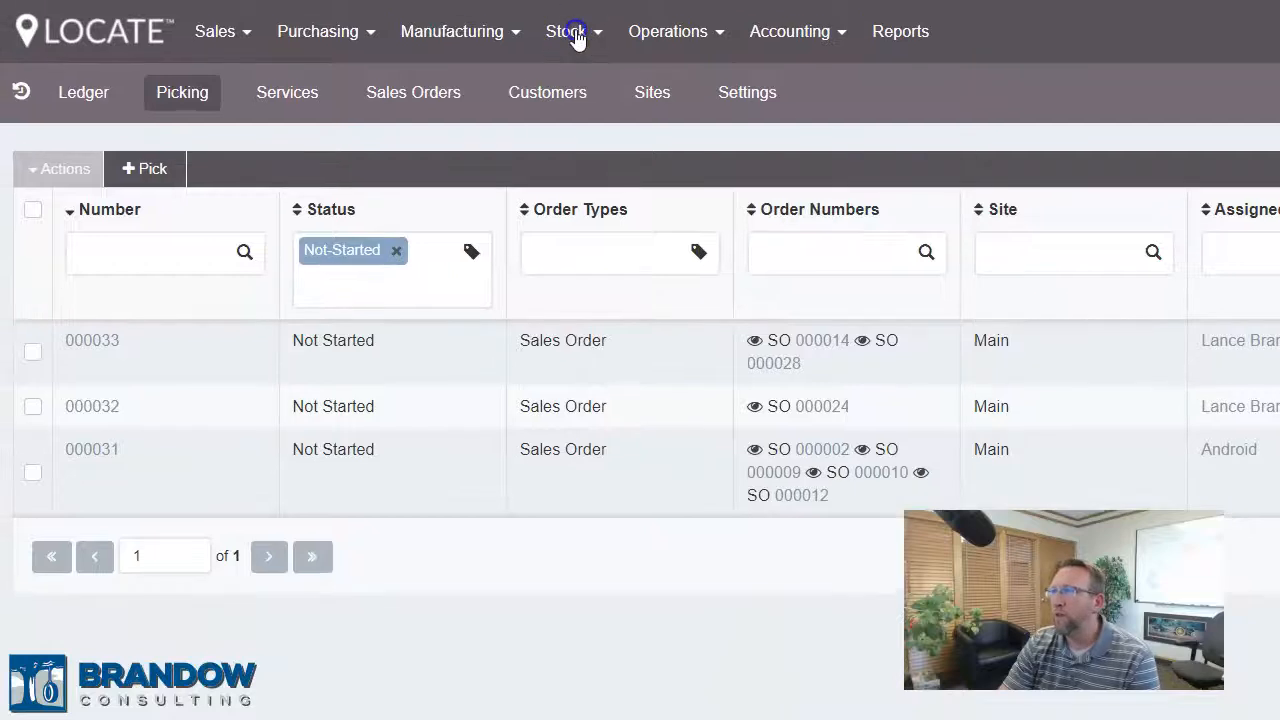
{"action": "left_click", "coordinate": [577, 35]}
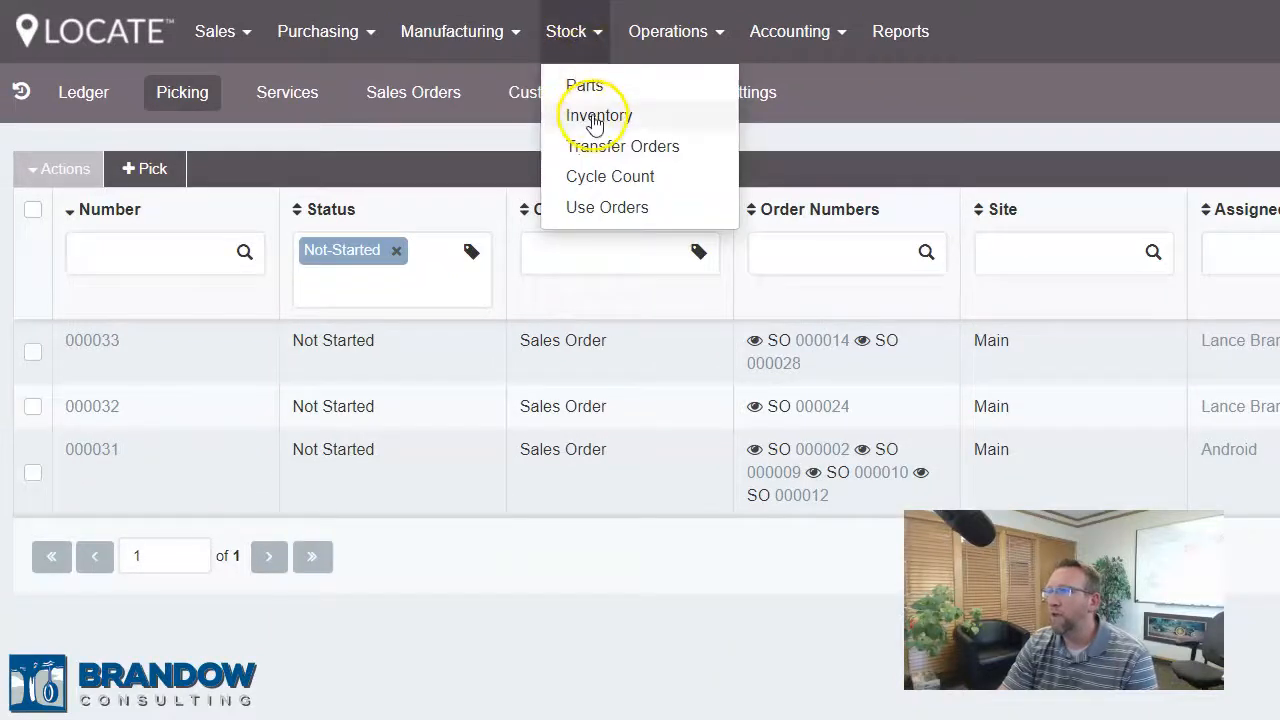
{"action": "left_click", "coordinate": [582, 82]}
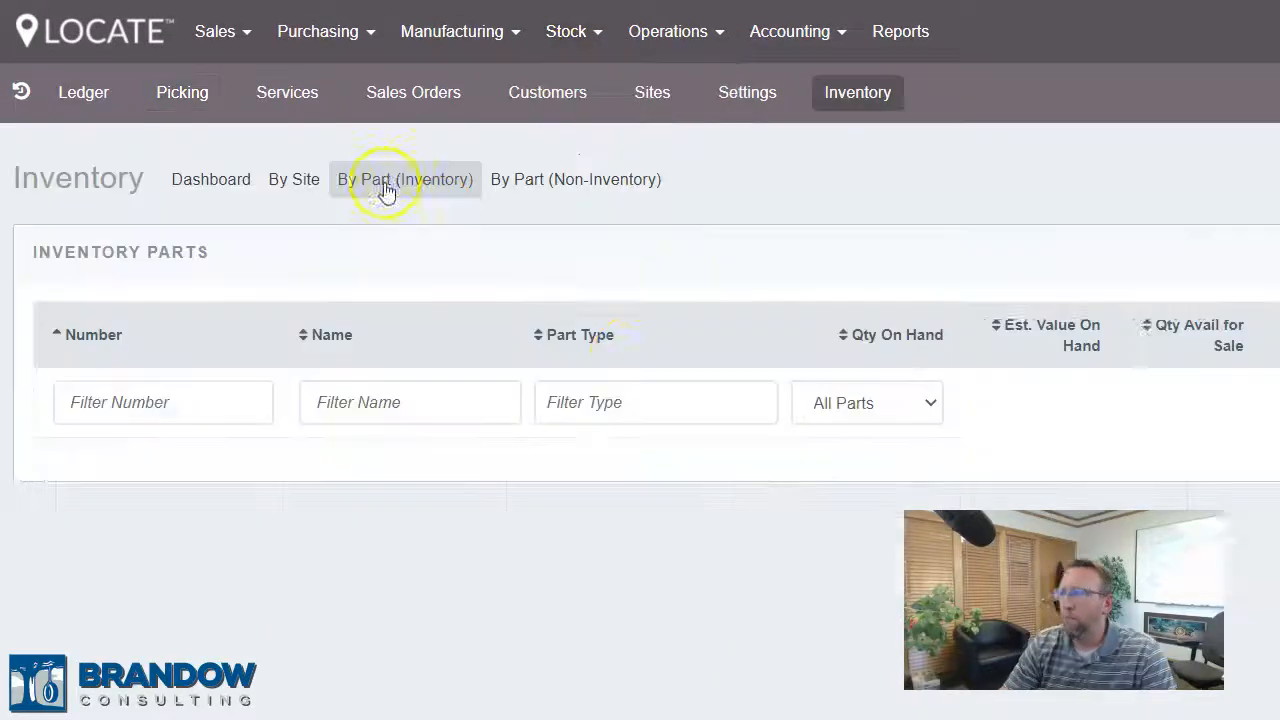
{"action": "left_click", "coordinate": [140, 405]}
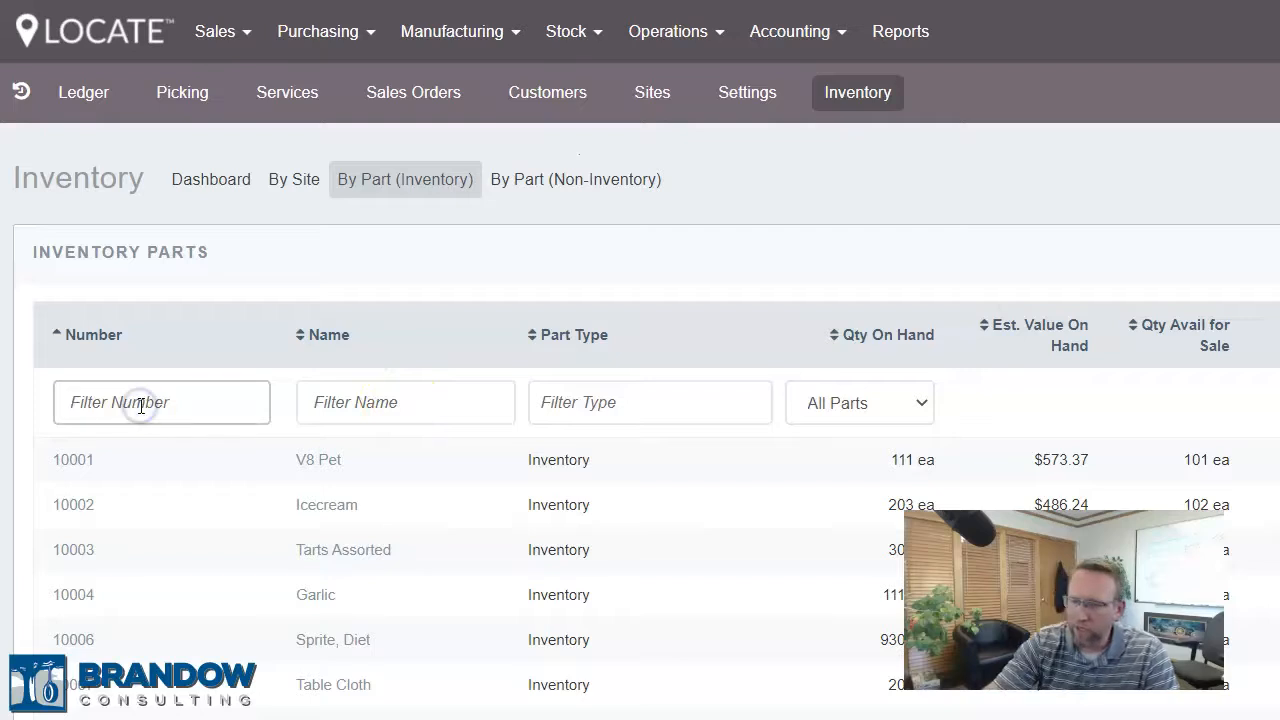
{"action": "type", "text": "10104"}
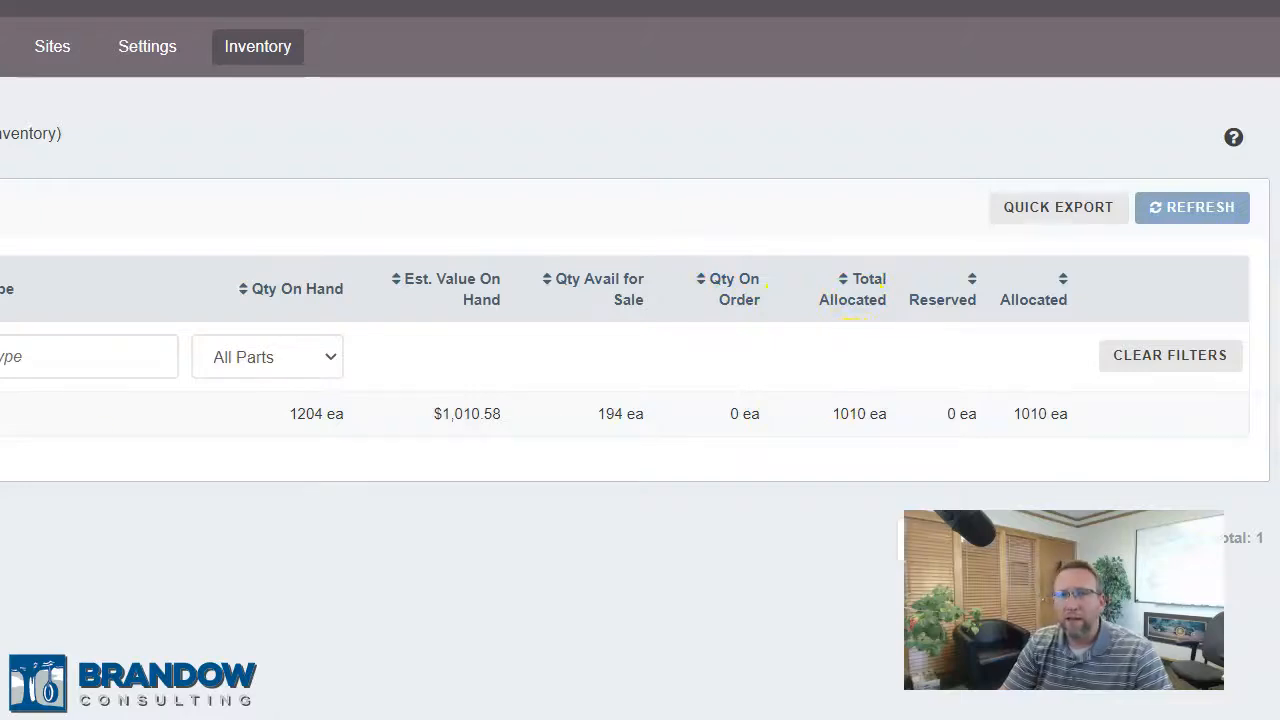
{"action": "left_click_drag", "start_coordinate": [0, 400], "coordinate": [359, 74]}
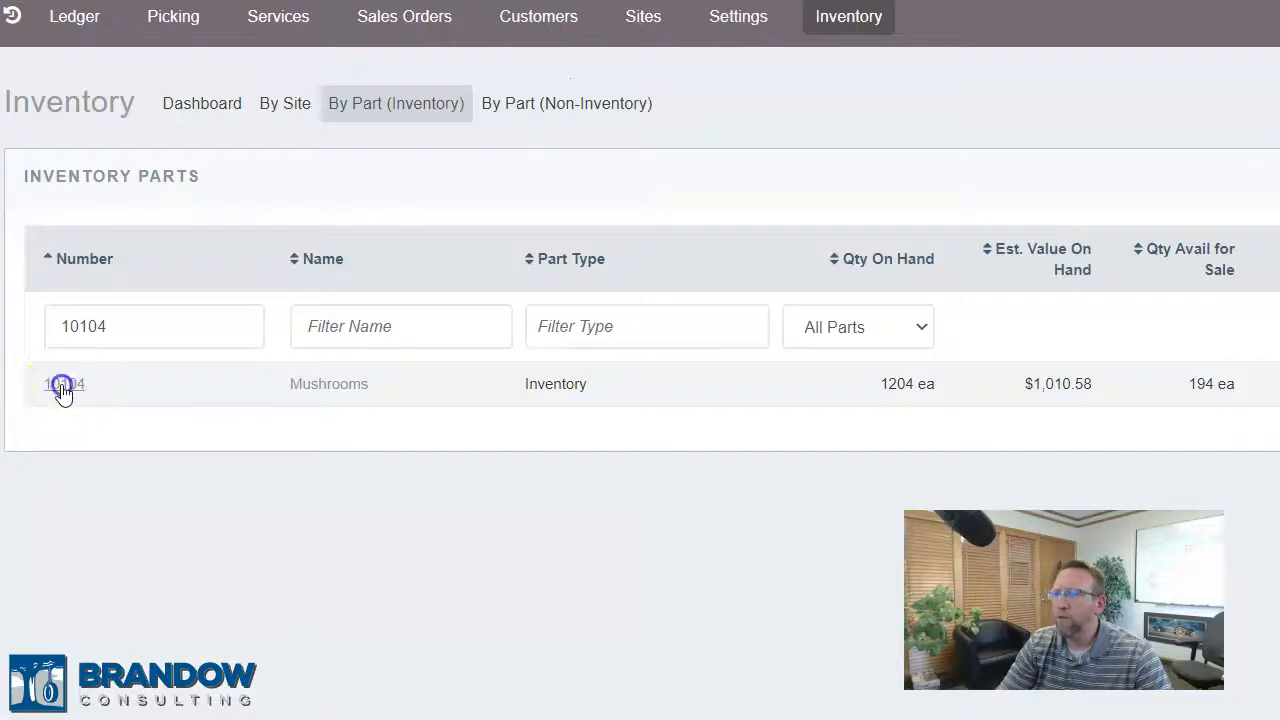
{"action": "left_click", "coordinate": [62, 388]}
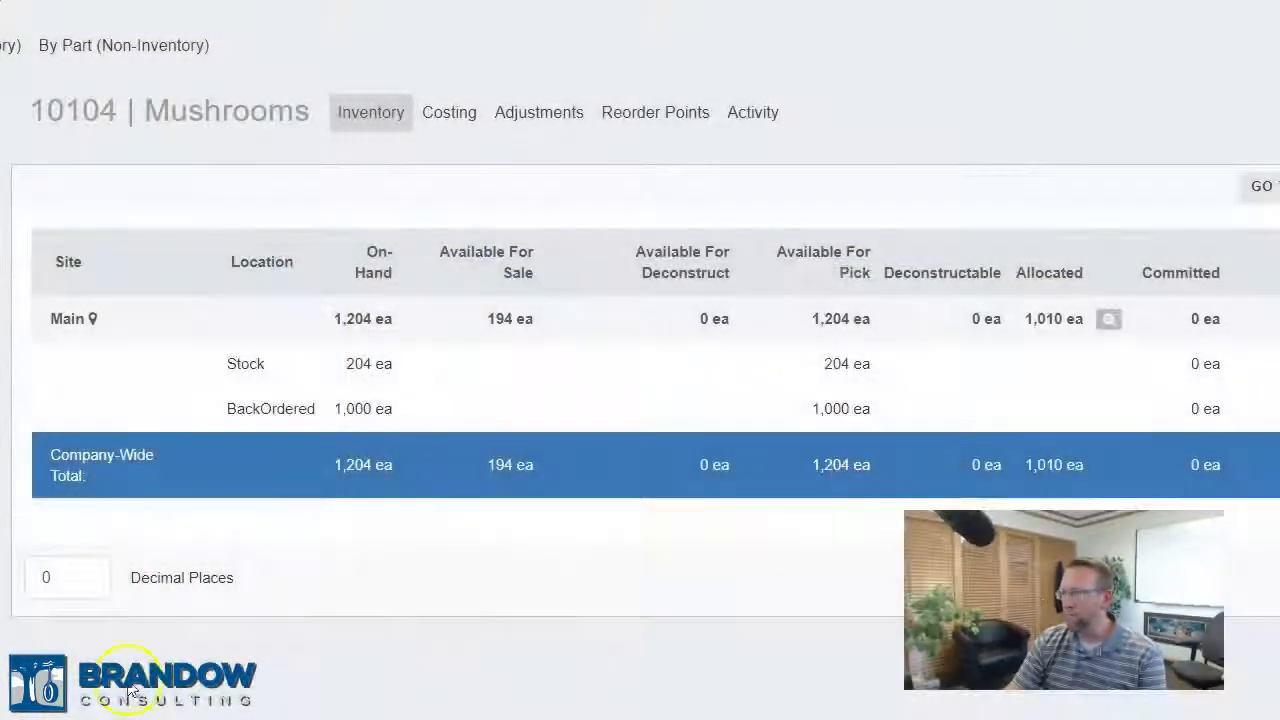
- Commit 796 ea of part 10104 Mushrooms from BackOrdered in the mobile app, and refresh the part's inventory in the web app
{"action": "left_click_drag", "start_coordinate": [400, 718], "coordinate": [397, 57]}
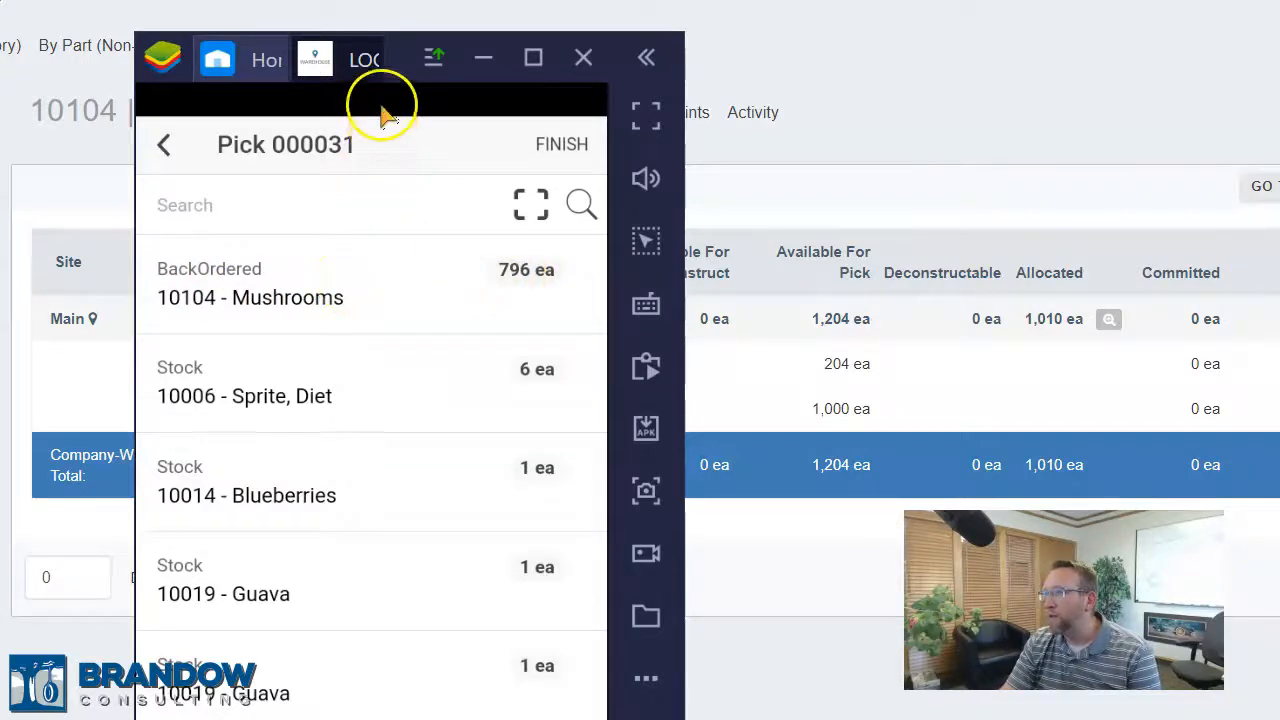
{"action": "left_click", "coordinate": [483, 57]}
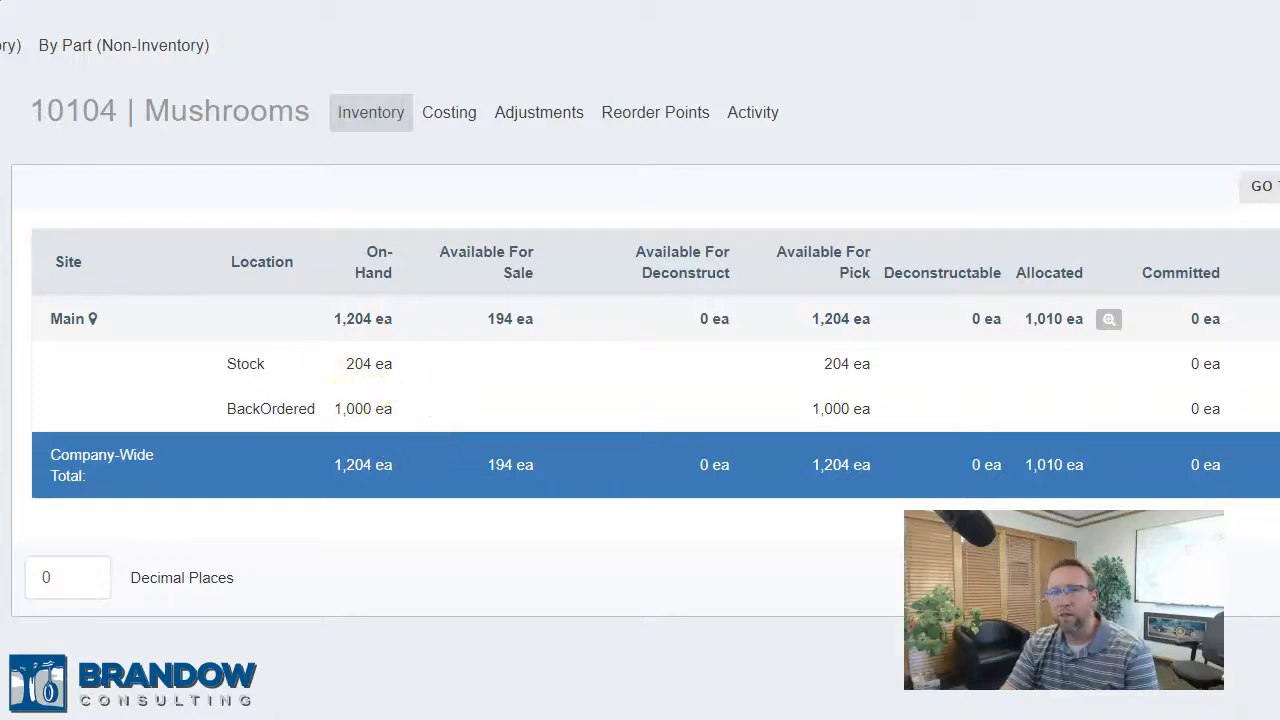
{"action": "left_click_drag", "start_coordinate": [442, 2], "coordinate": [442, 38]}
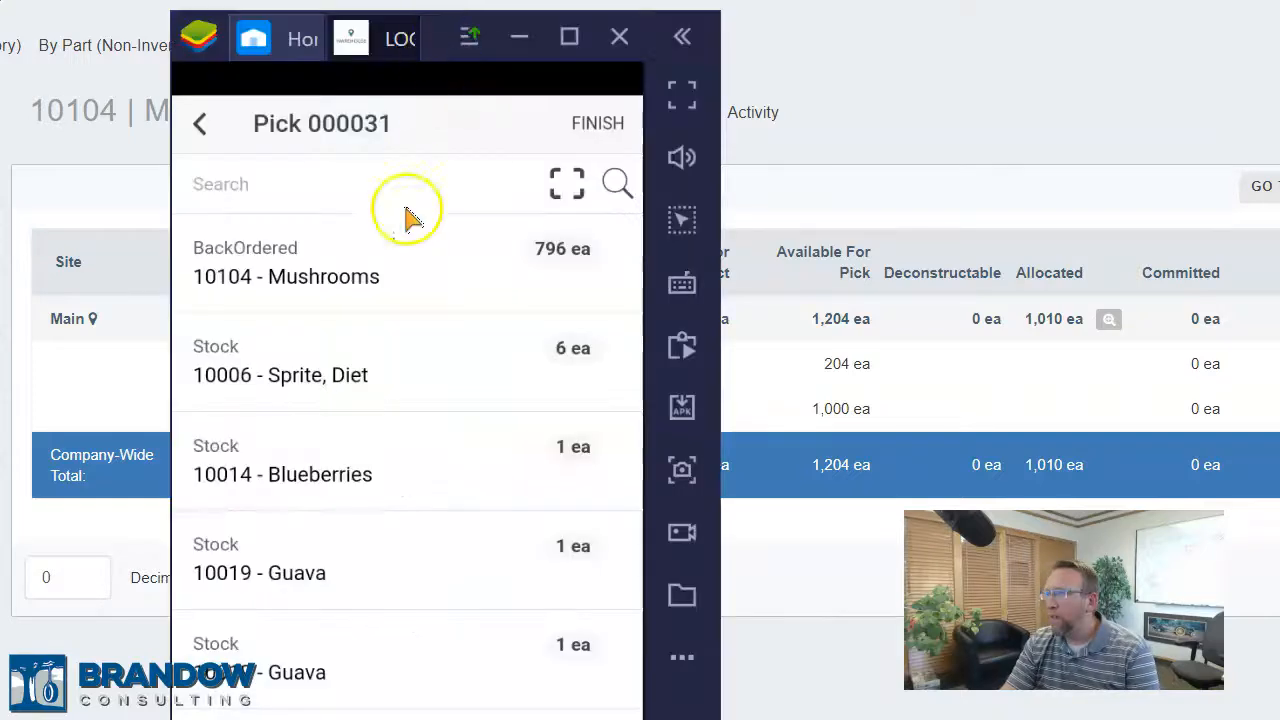
{"action": "left_click", "coordinate": [374, 276]}
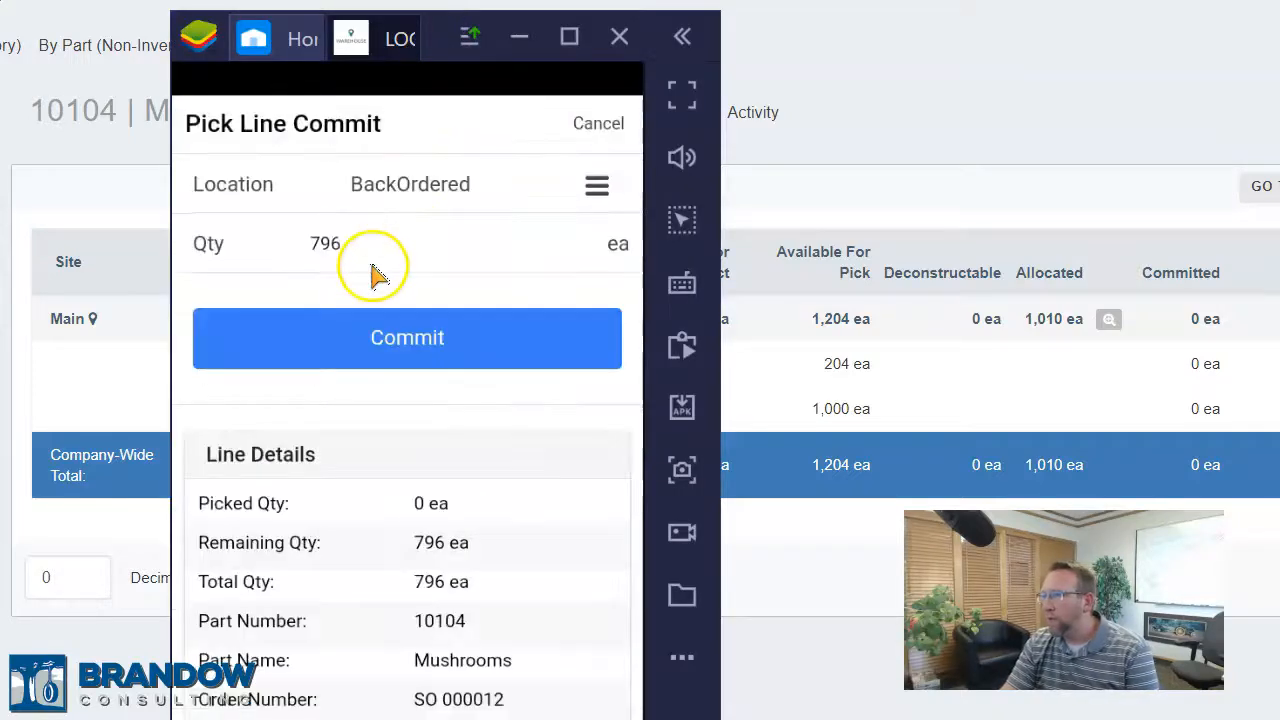
{"action": "left_click", "coordinate": [409, 340]}
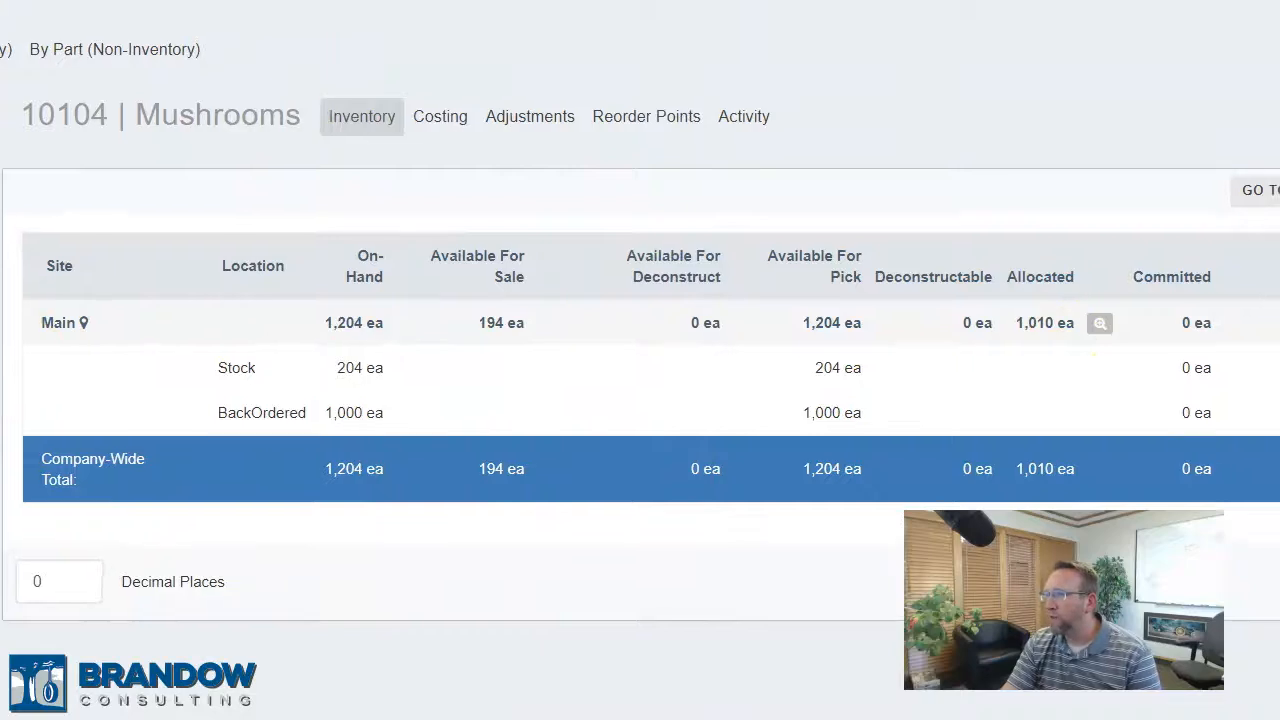
{"action": "left_click", "coordinate": [1256, 174]}
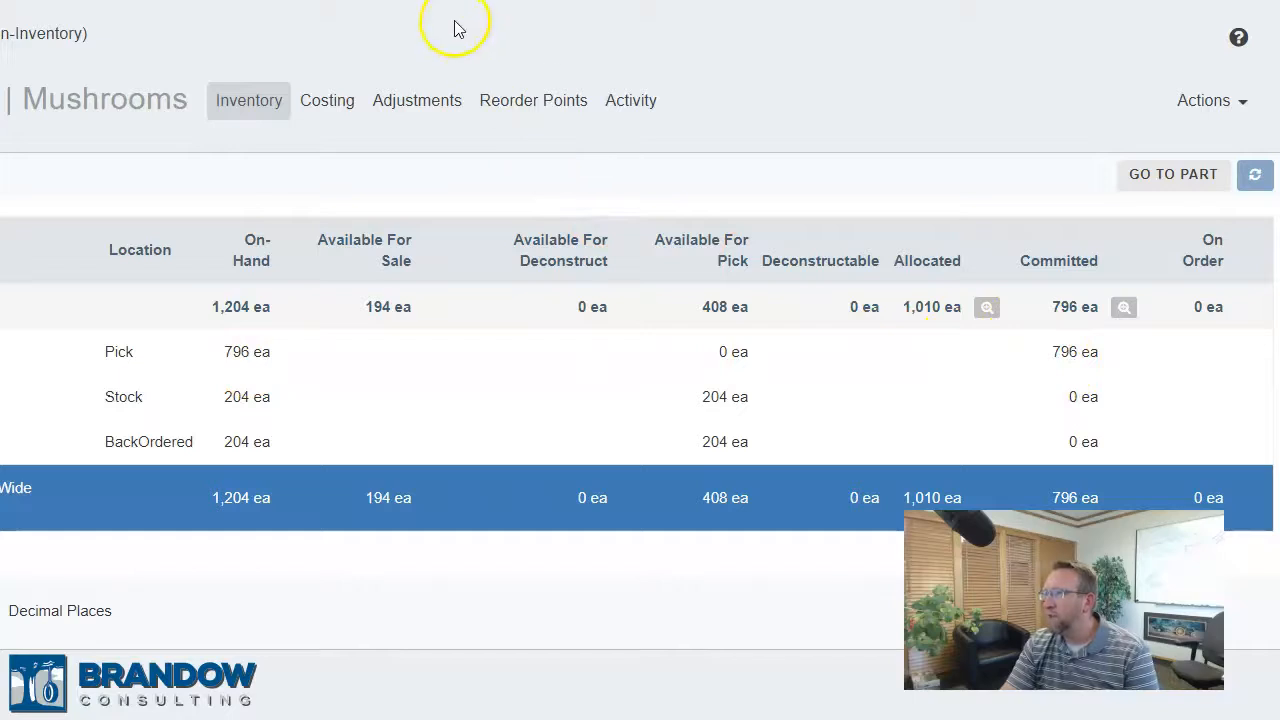
- Finish pick 000031 short in the mobile app, and refresh the Mushrooms inventory in the web app to check the stock's location
{"action": "left_click_drag", "start_coordinate": [2, 140], "coordinate": [505, 24]}
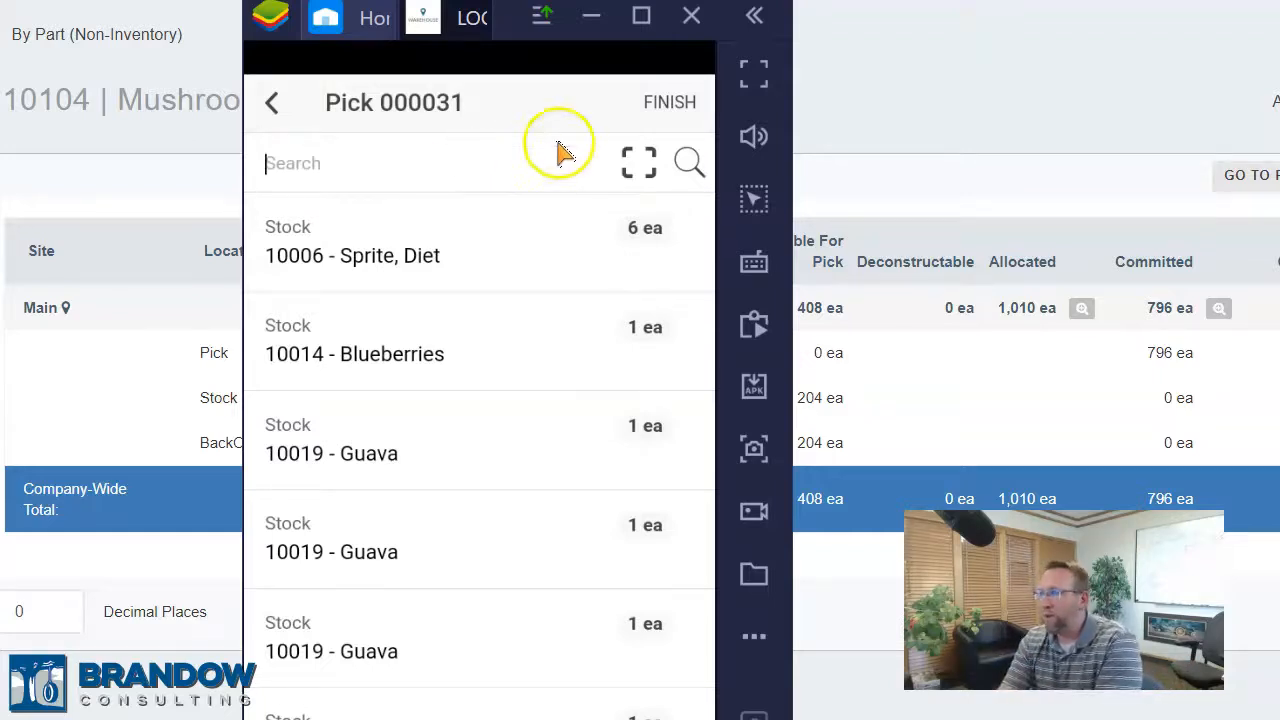
{"action": "left_click", "coordinate": [668, 103]}
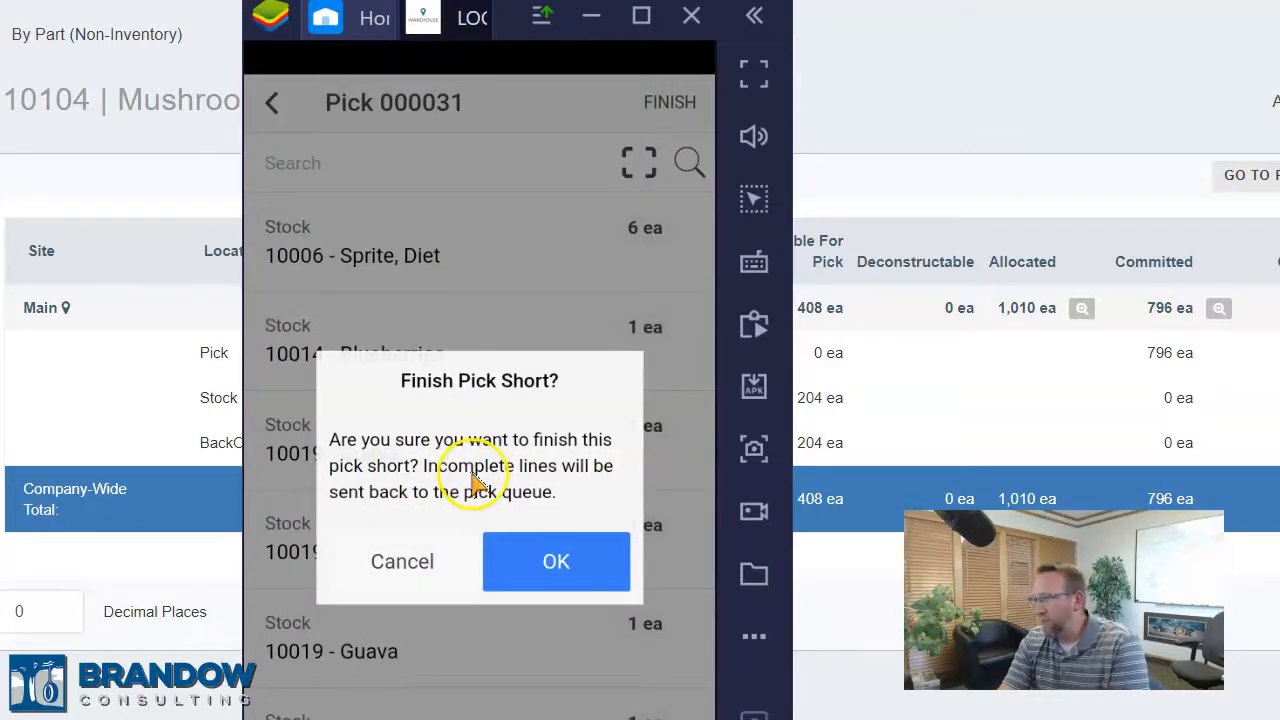
{"action": "left_click", "coordinate": [553, 565]}
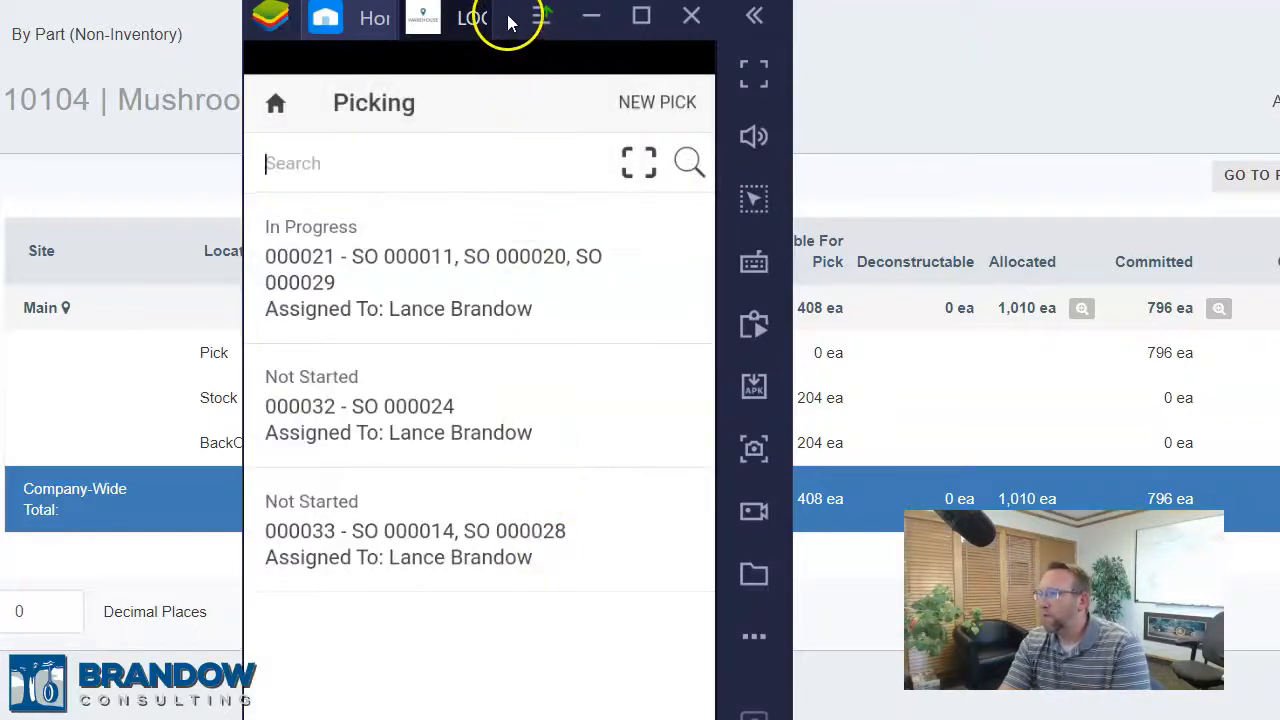
{"action": "left_click", "coordinate": [591, 16]}
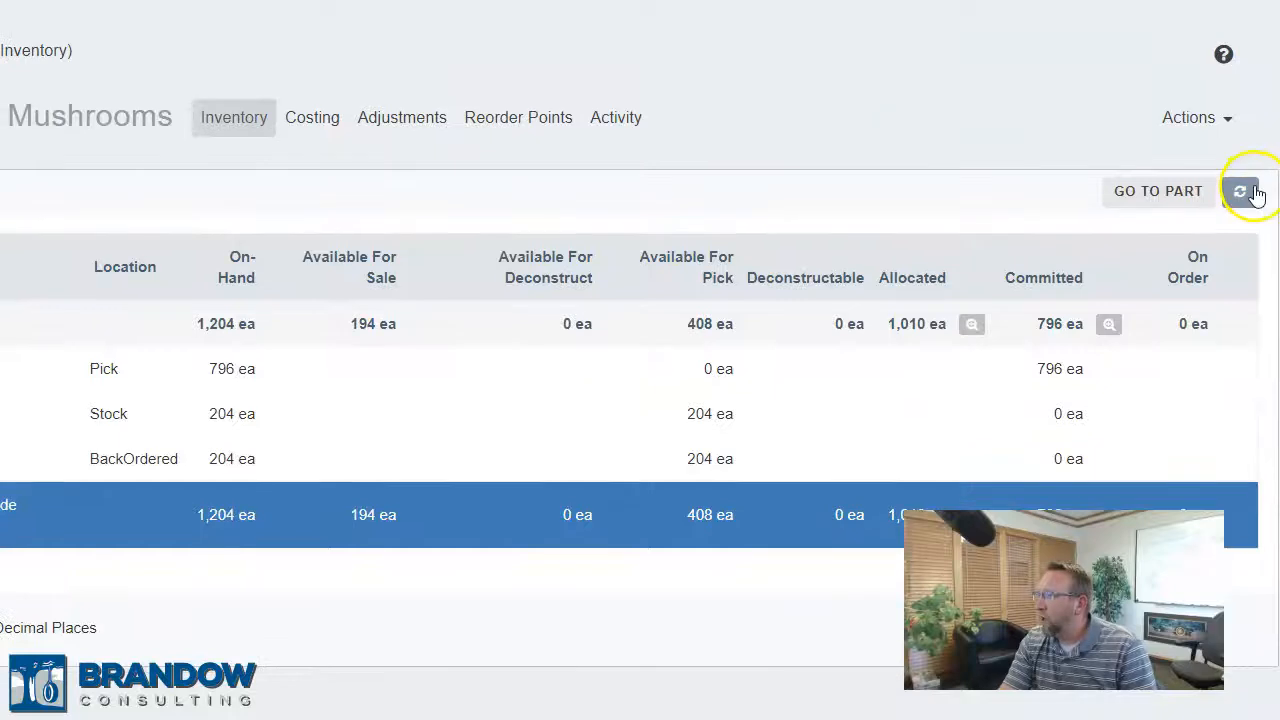
{"action": "left_click", "coordinate": [1245, 192]}
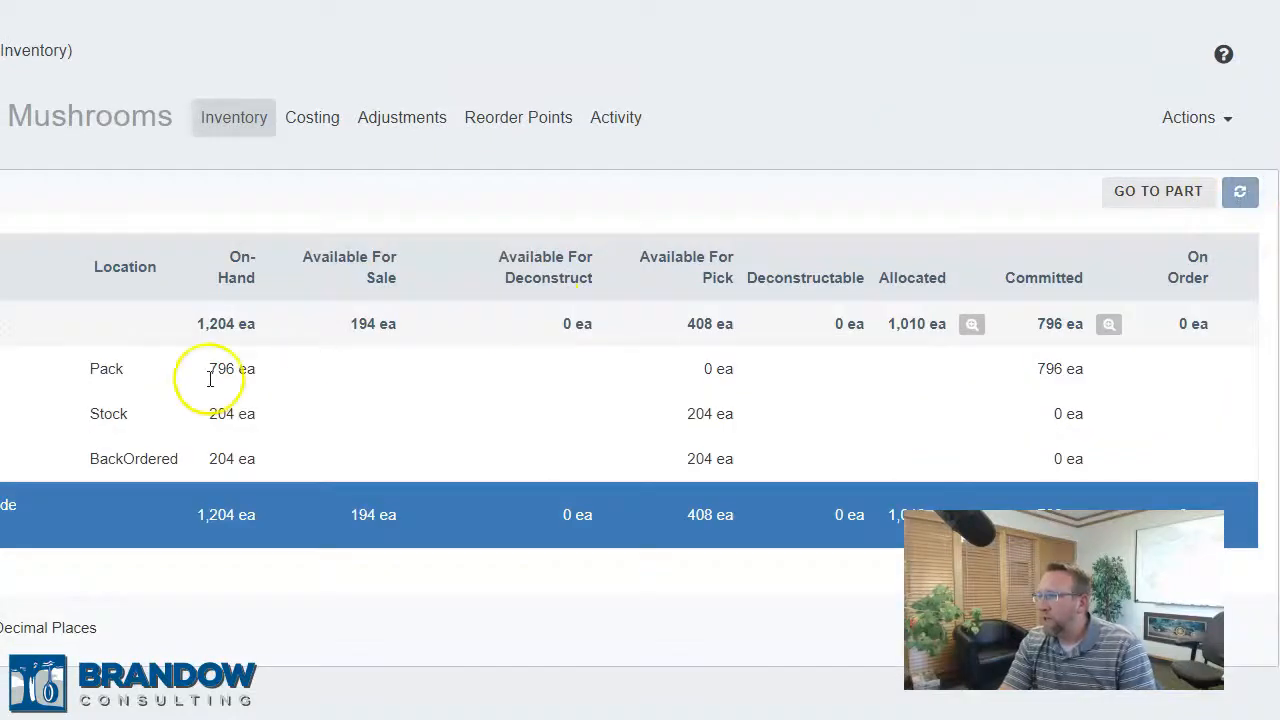
{"action": "left_click", "coordinate": [132, 371]}
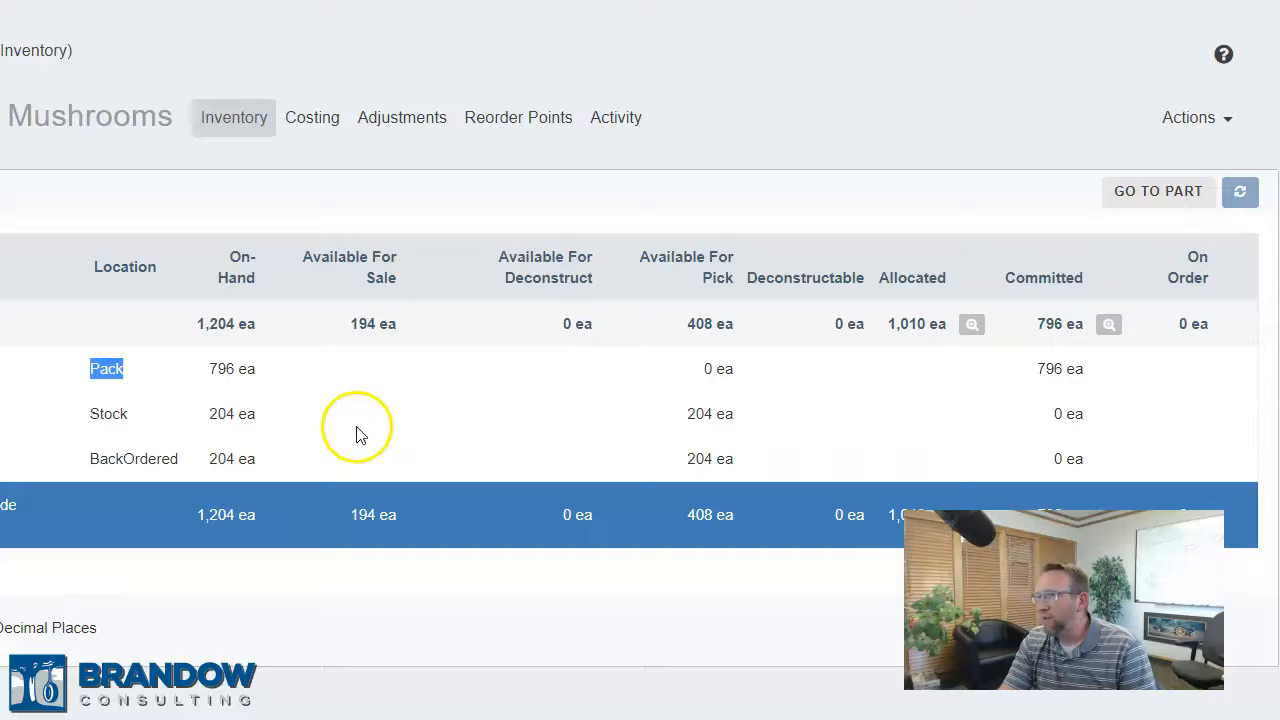
- Show the operations of the Kent Seeds sales order to review its picks, packs and shipments
{"action": "left_click", "coordinate": [405, 40]}
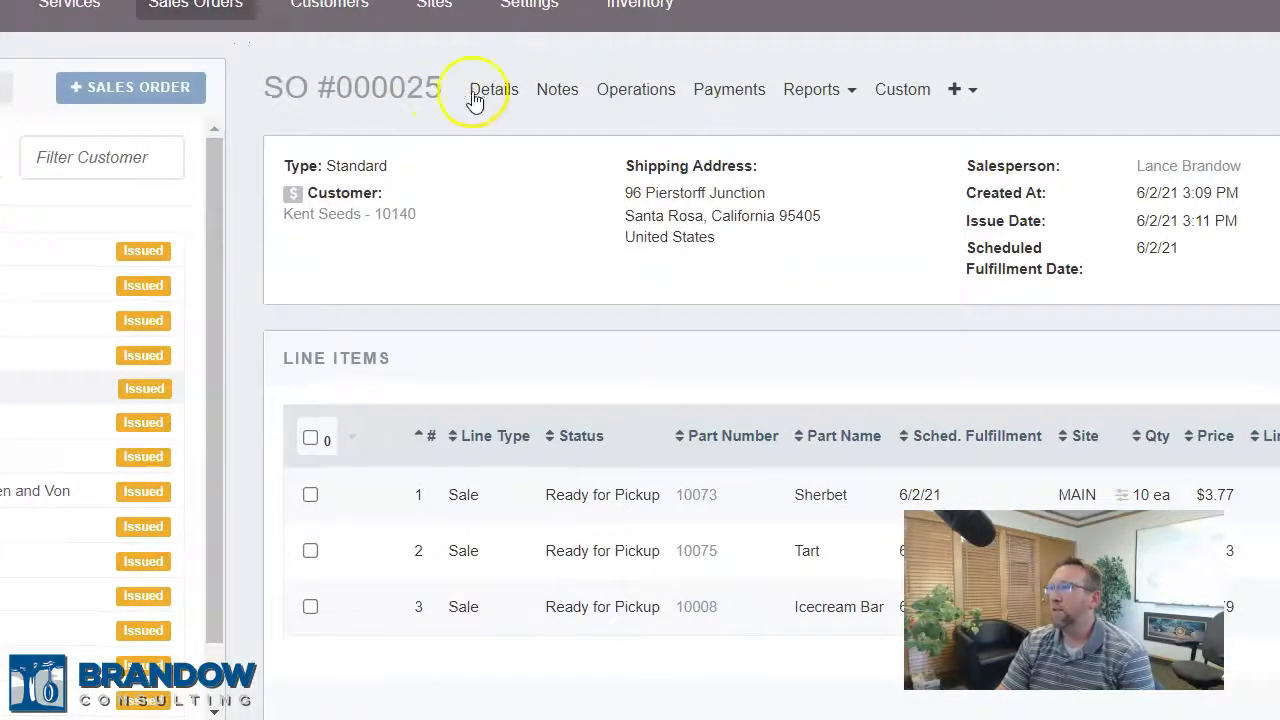
{"action": "left_click", "coordinate": [640, 95]}
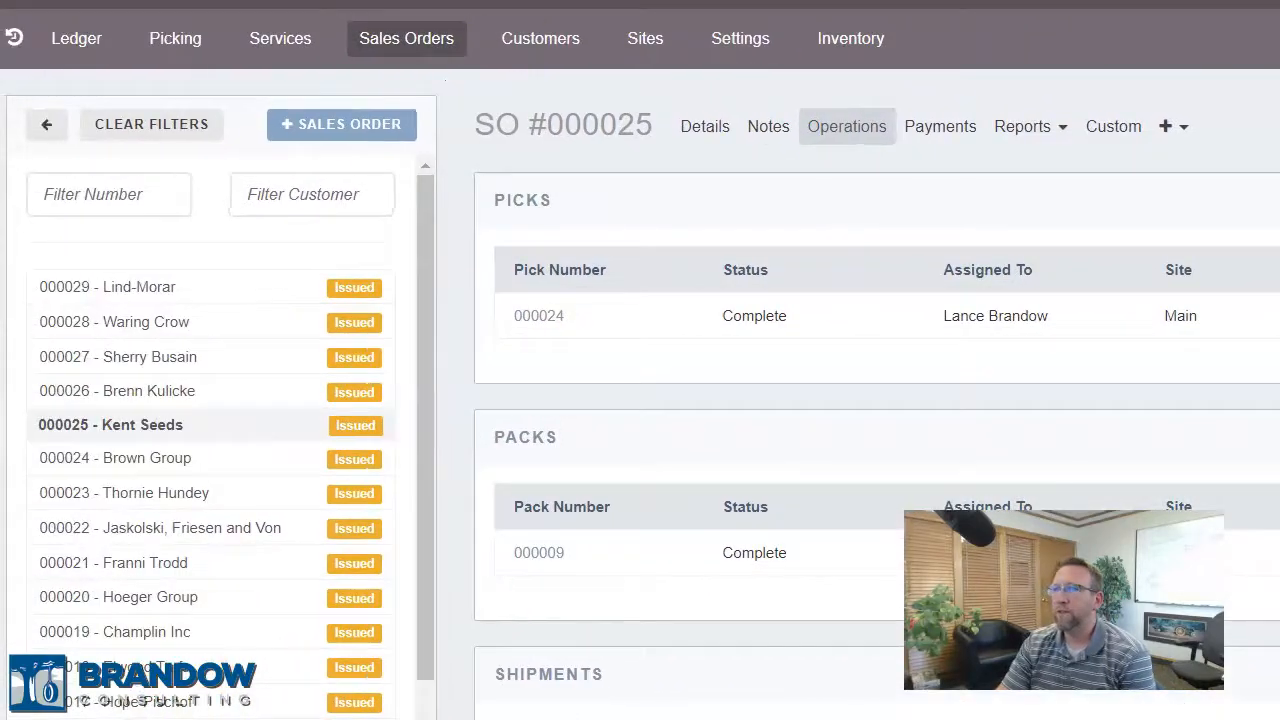
{"action": "left_click", "coordinate": [110, 39]}
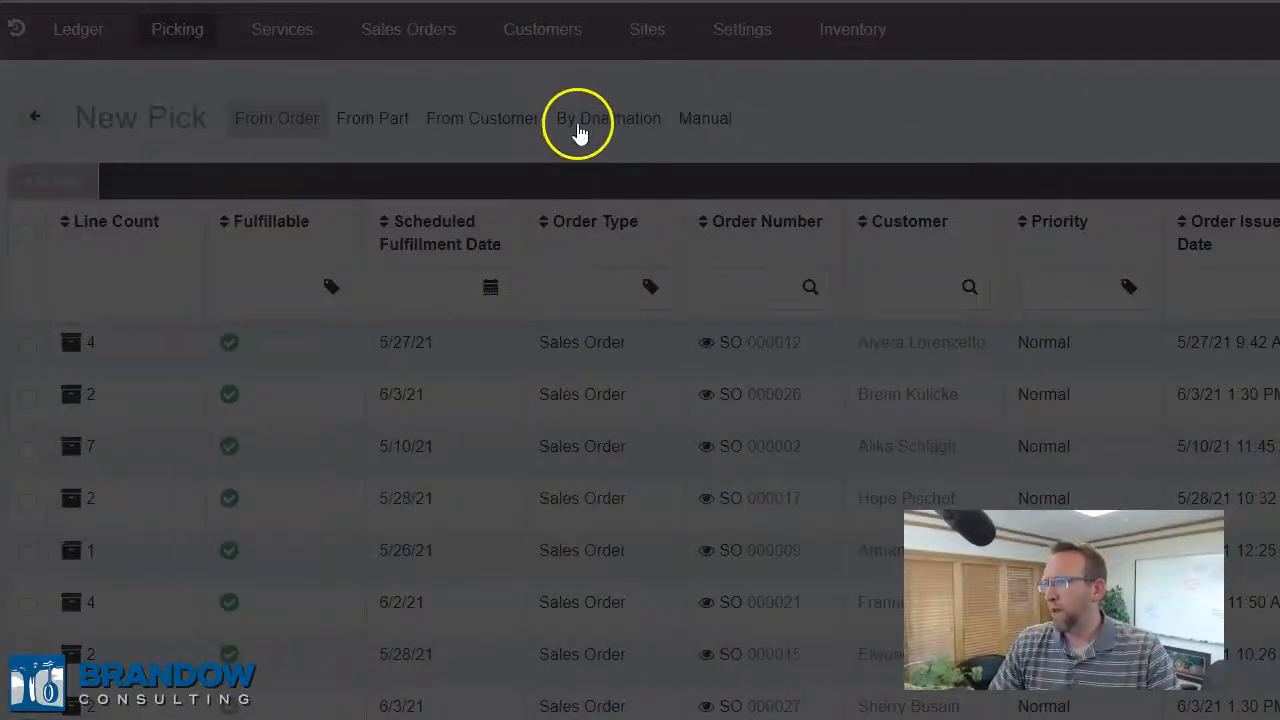
- Show the new pick's orders by destination, filter the destination address by "det", and clear that filter
{"action": "left_click", "coordinate": [597, 122]}
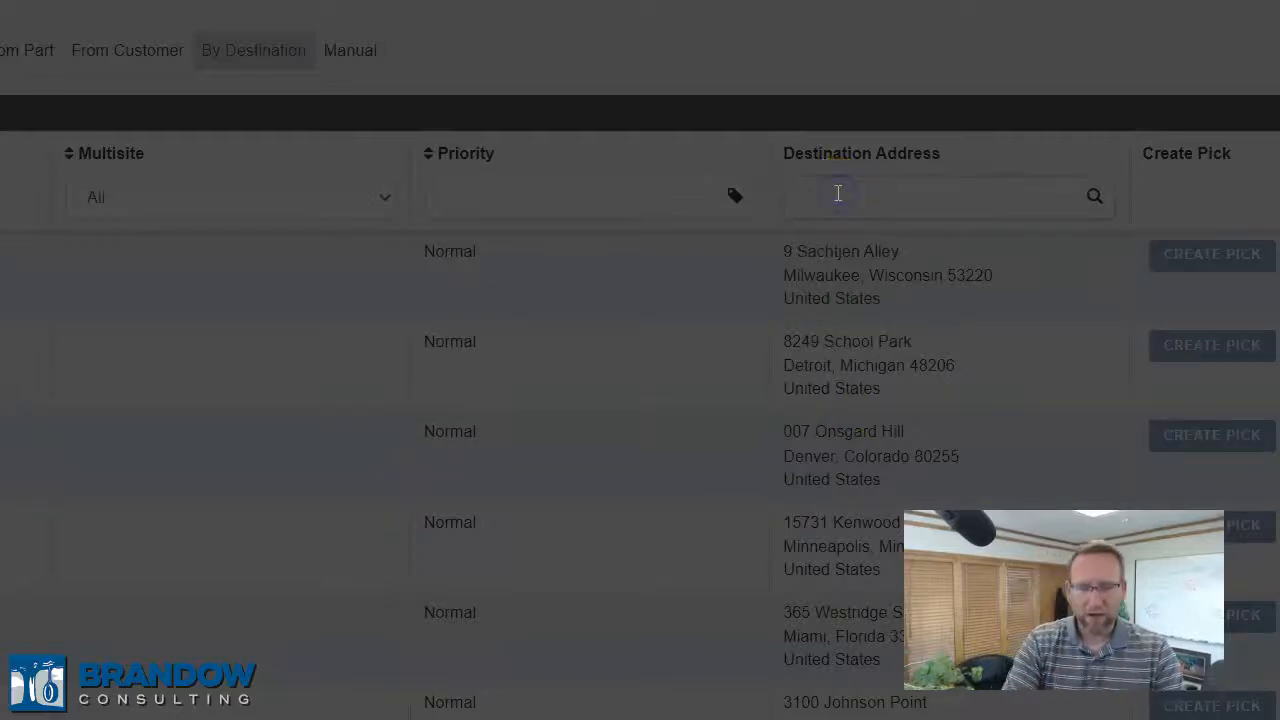
{"action": "type", "text": "l"}
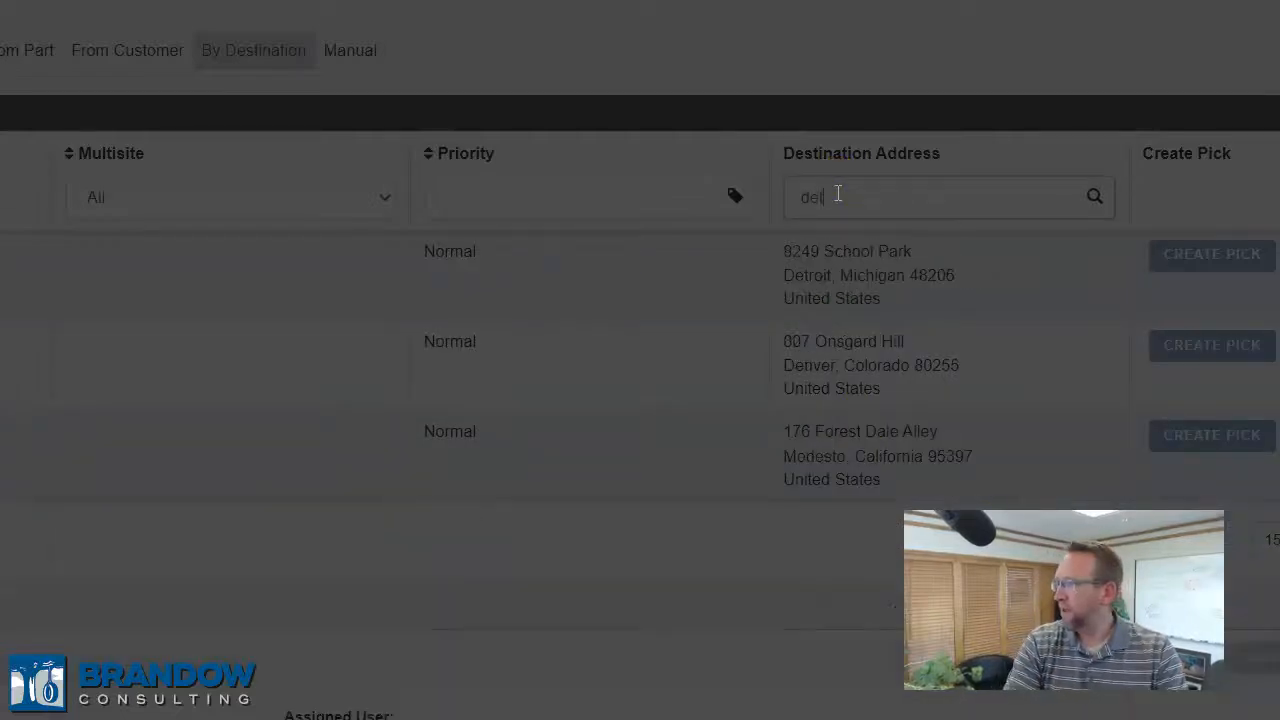
{"action": "key", "text": "BackSpace"}
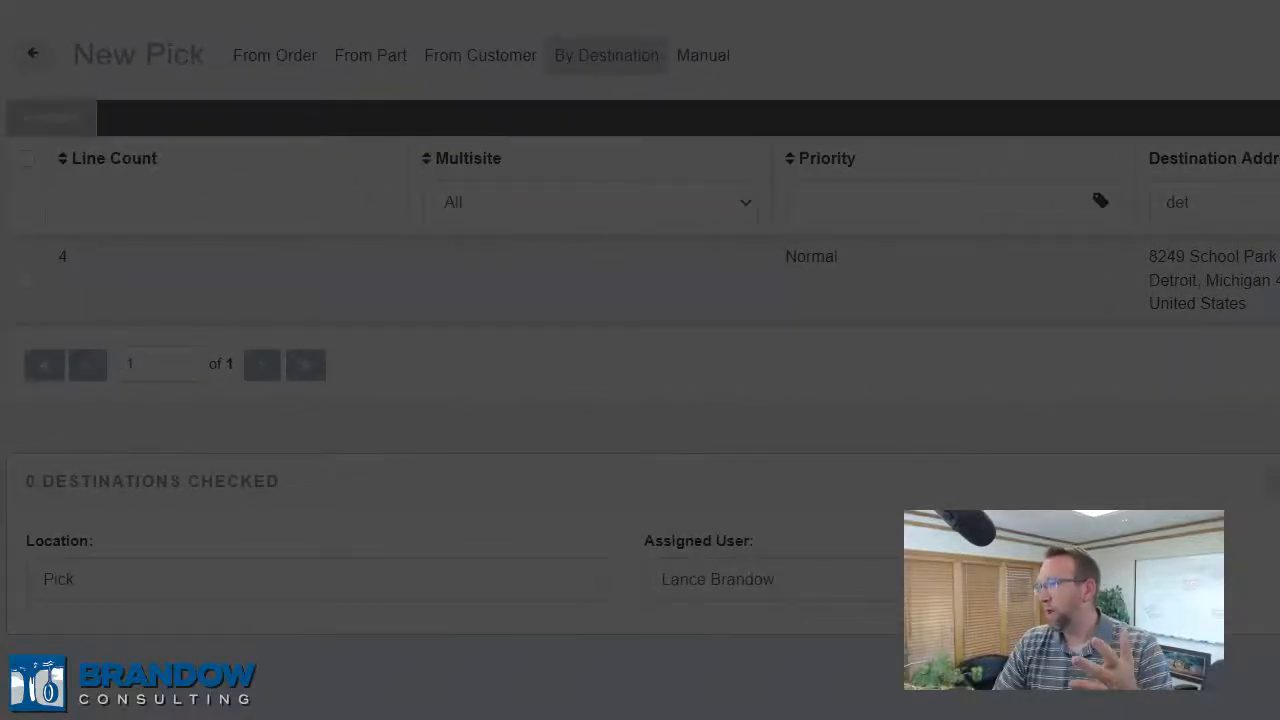
{"action": "left_click", "coordinate": [1256, 200]}
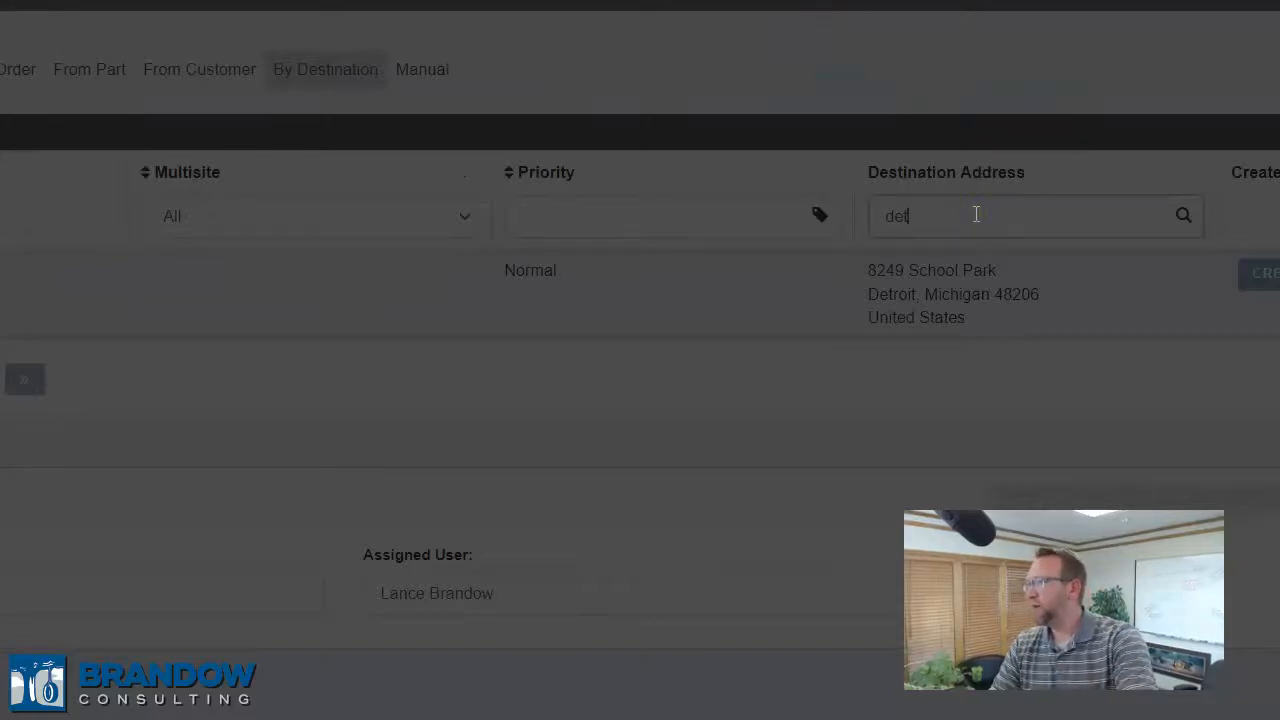
{"action": "key", "text": "BackSpace"}
{"action": "key", "text": "BackSpace"}
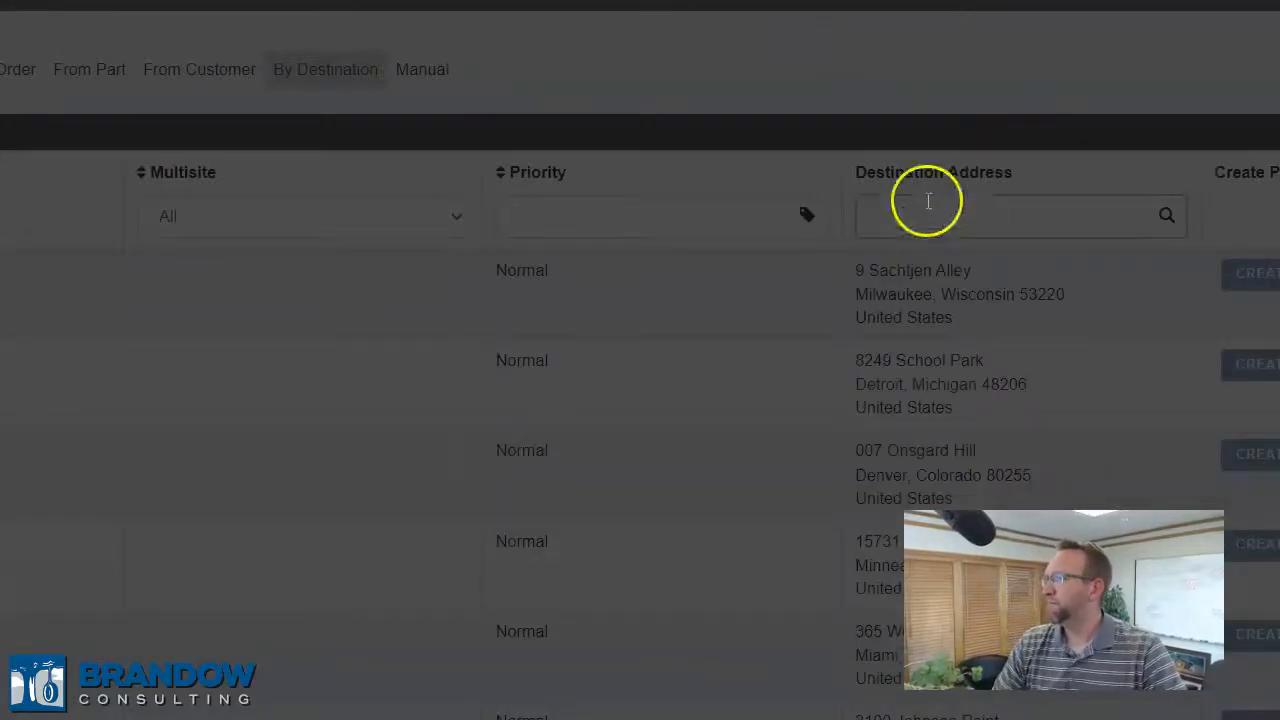